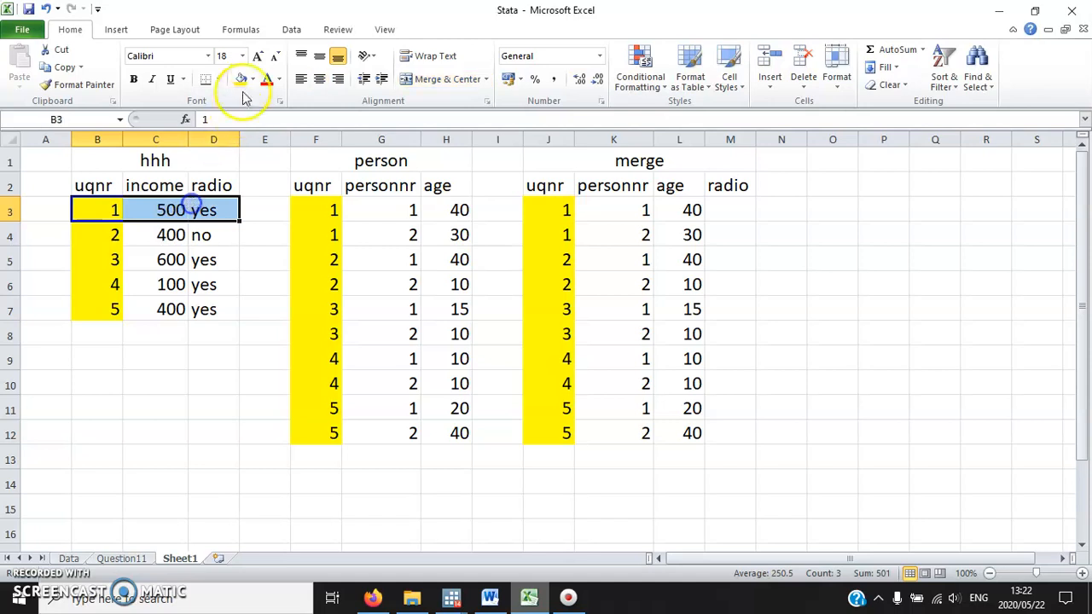
# Colour the uqnr 1 row of the hhh table red and enter "yes" in the merge table's radio column for both uqnr 1 persons.
pyautogui.click(267, 79)
pyautogui.click(205, 214)
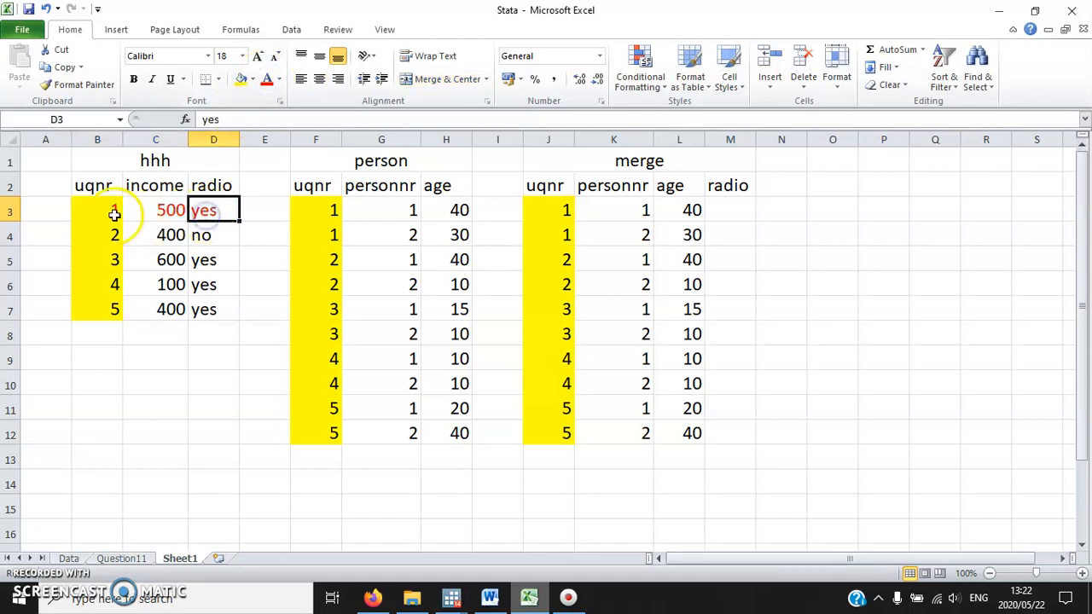
pyautogui.click(743, 210)
pyautogui.write('yes')
pyautogui.press('Return')
pyautogui.write('yes')
pyautogui.press('Return')
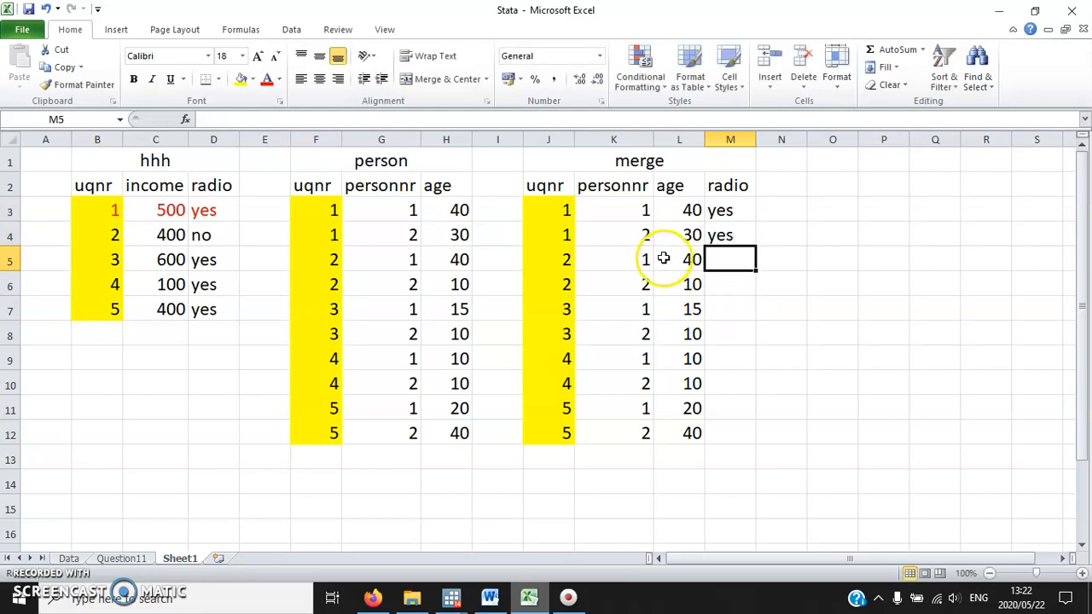
# Colour the two uqnr 1 rows of the merge table red, including their radio values.
pyautogui.moveTo(617, 233); pyautogui.dragTo(651, 211)
pyautogui.click(560, 232)
pyautogui.moveTo(559, 232); pyautogui.dragTo(731, 223)
pyautogui.click(268, 80)
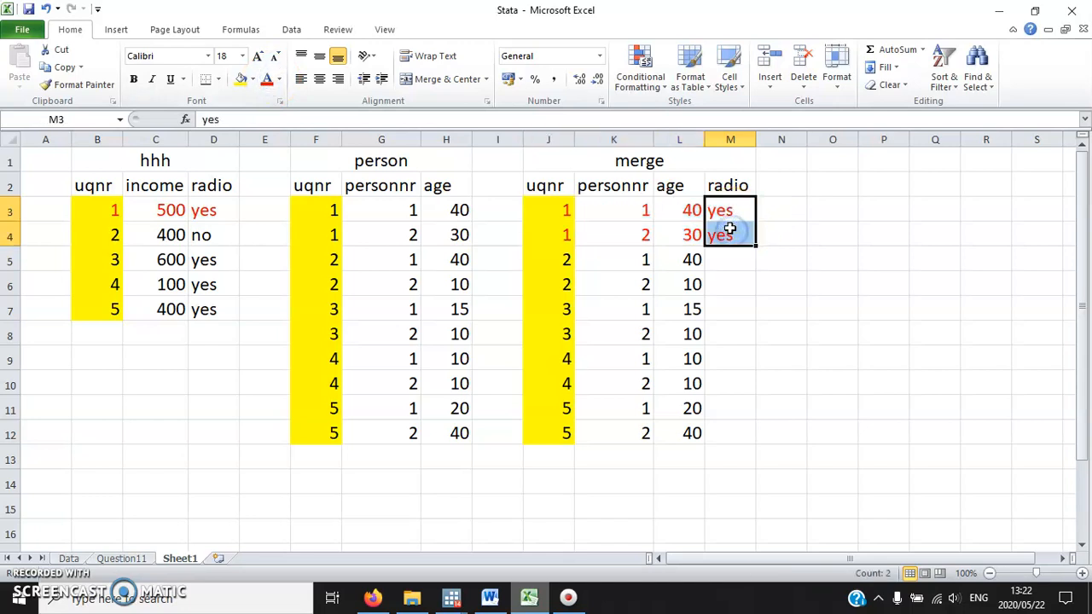
# Apply purple font to the uqnr 2 row of the hhh table and the two matching rows of the merge table.
pyautogui.moveTo(107, 232); pyautogui.dragTo(236, 234)
pyautogui.click(279, 79)
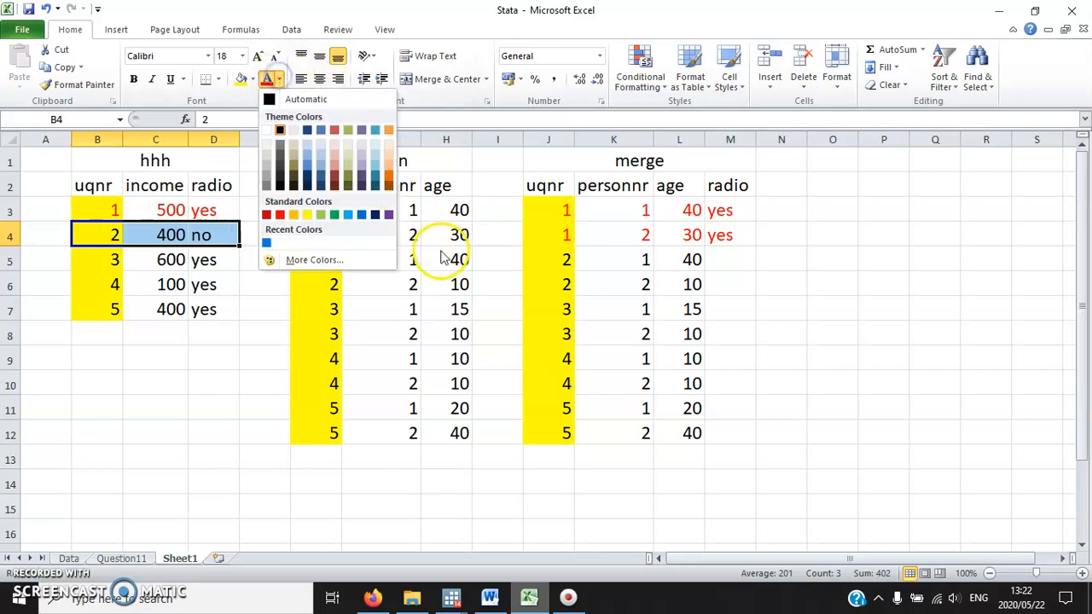
pyautogui.click(387, 214)
pyautogui.click(559, 260)
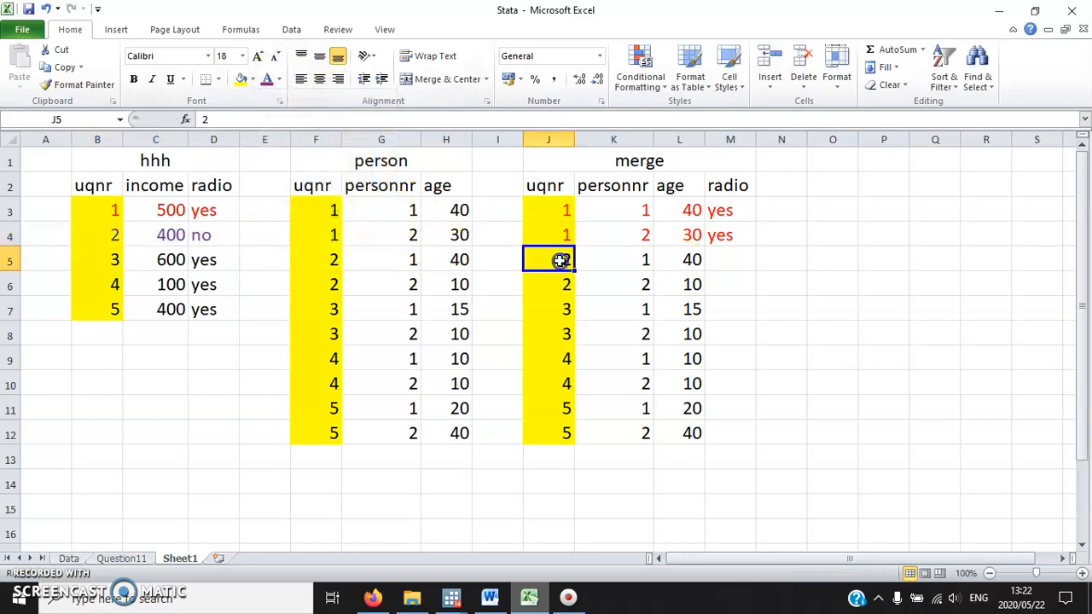
pyautogui.moveTo(558, 260); pyautogui.dragTo(722, 286)
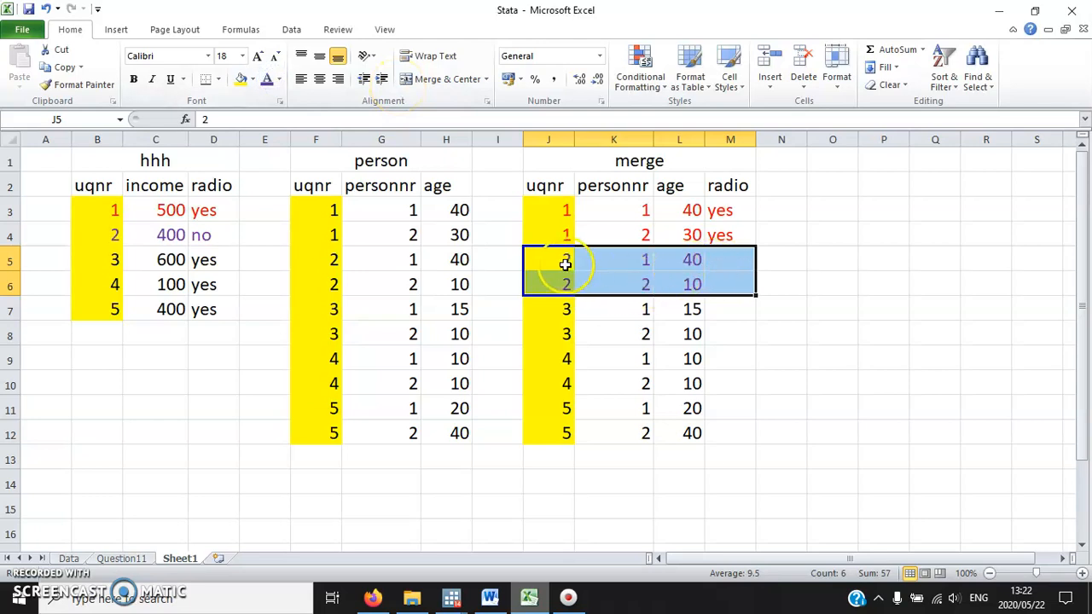
# Enter "no" in the merge table's radio column for both uqnr 2 persons.
pyautogui.click(731, 260)
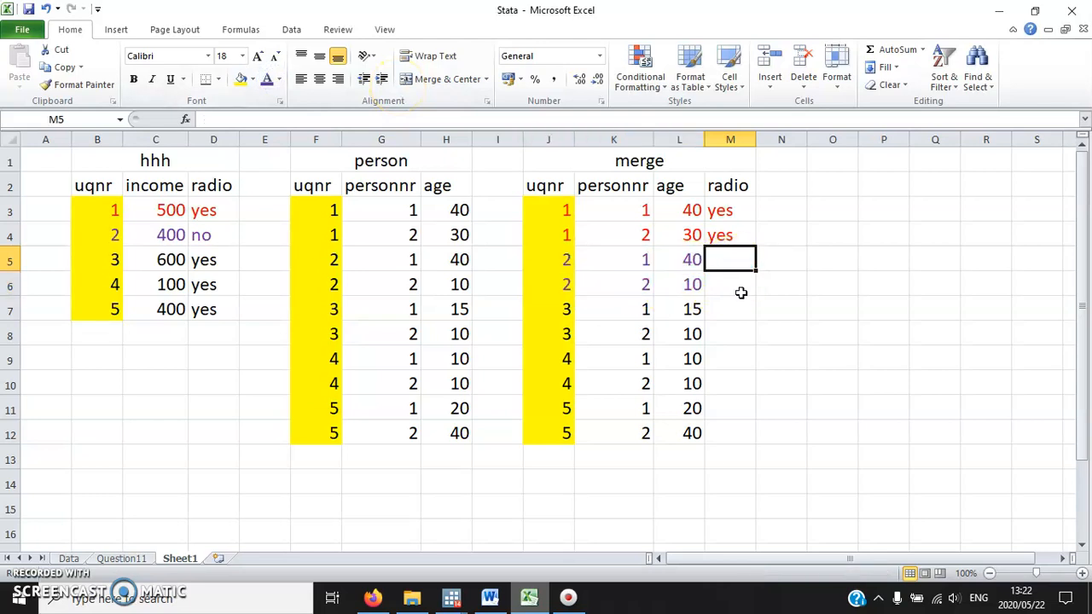
pyautogui.write('no')
pyautogui.press('Return')
pyautogui.write('no')
pyautogui.press('Return')
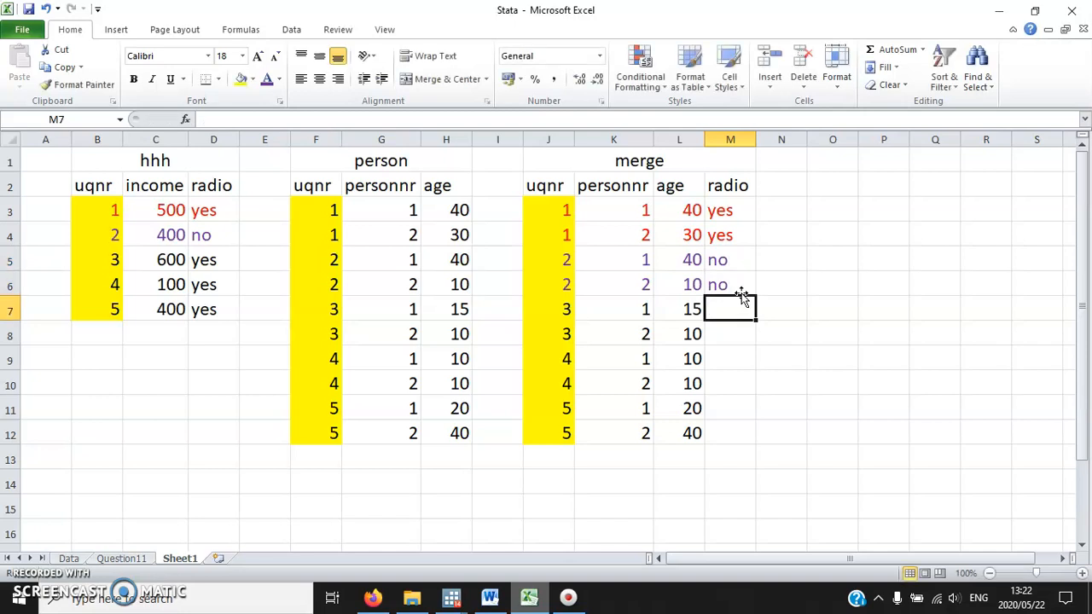
# Apply blue font to the uqnr 3 row of the hhh table and the two matching rows of the merge table.
pyautogui.moveTo(86, 260); pyautogui.dragTo(207, 260)
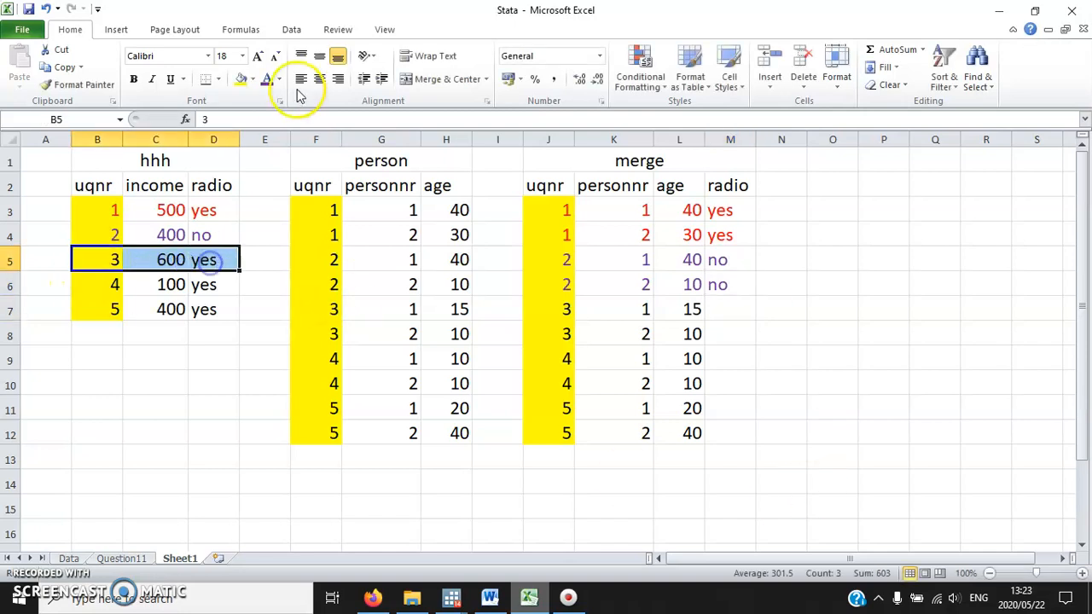
pyautogui.click(278, 80)
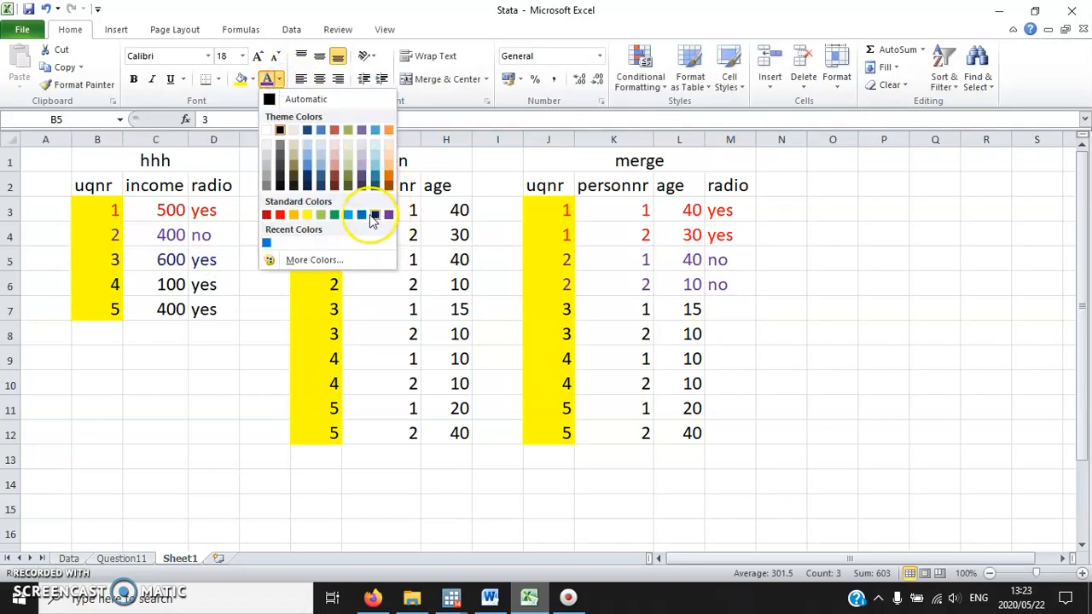
pyautogui.click(361, 214)
pyautogui.moveTo(562, 311); pyautogui.dragTo(725, 332)
pyautogui.click(267, 80)
# Enter "yes" in the merge table's radio column for both uqnr 3 persons.
pyautogui.click(731, 309)
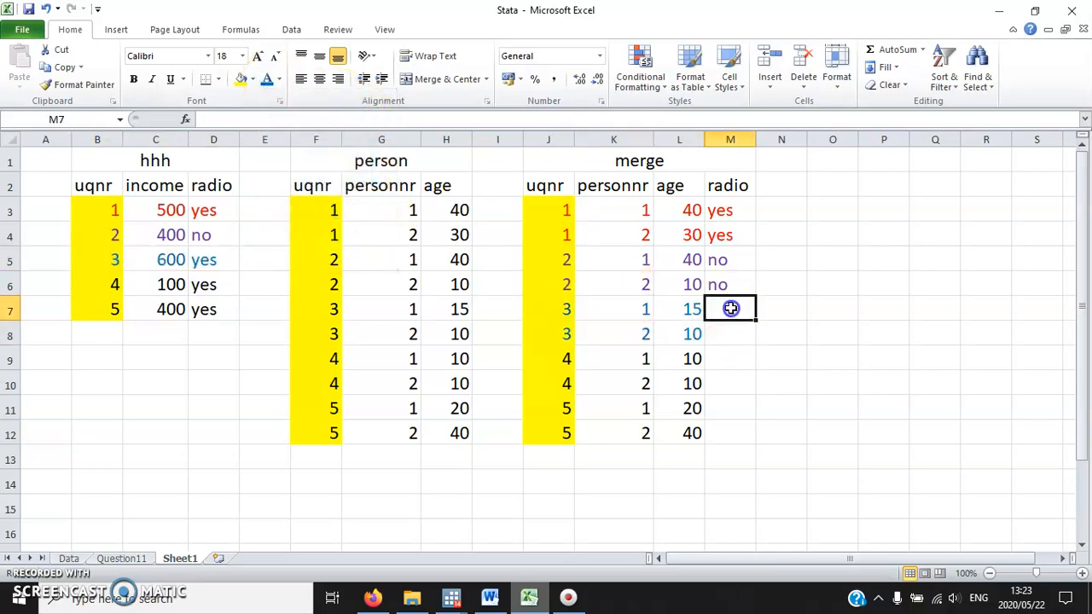
pyautogui.write('yes')
pyautogui.press('Return')
pyautogui.write('yes')
pyautogui.press('Return')
# Highlight the whole merge table and close the Stata workbook in Excel.
pyautogui.moveTo(549, 433); pyautogui.dragTo(735, 157)
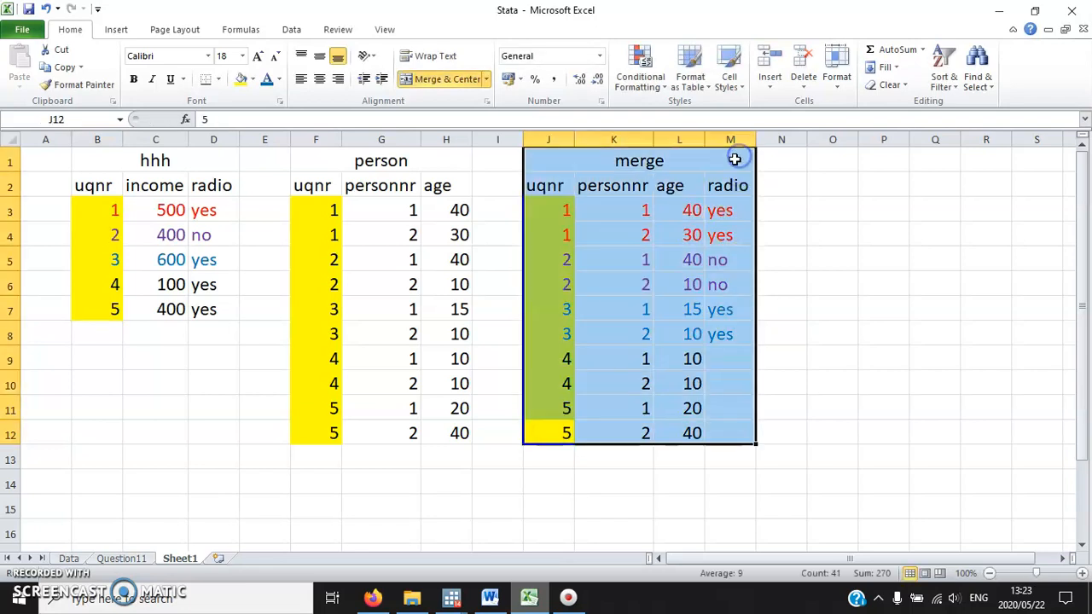
pyautogui.click(1085, 32)
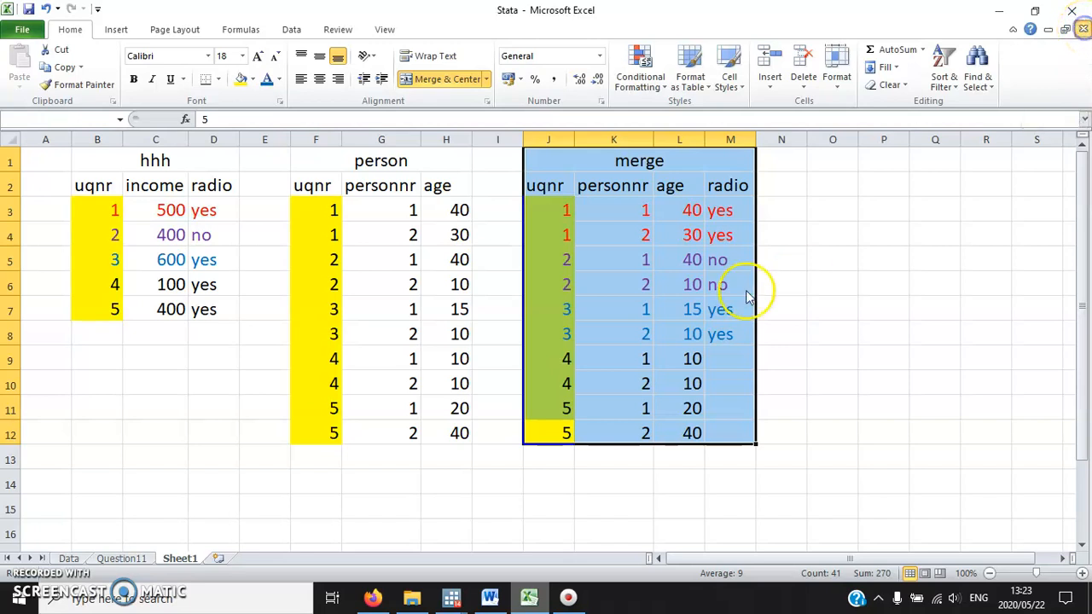
pyautogui.click(546, 330)
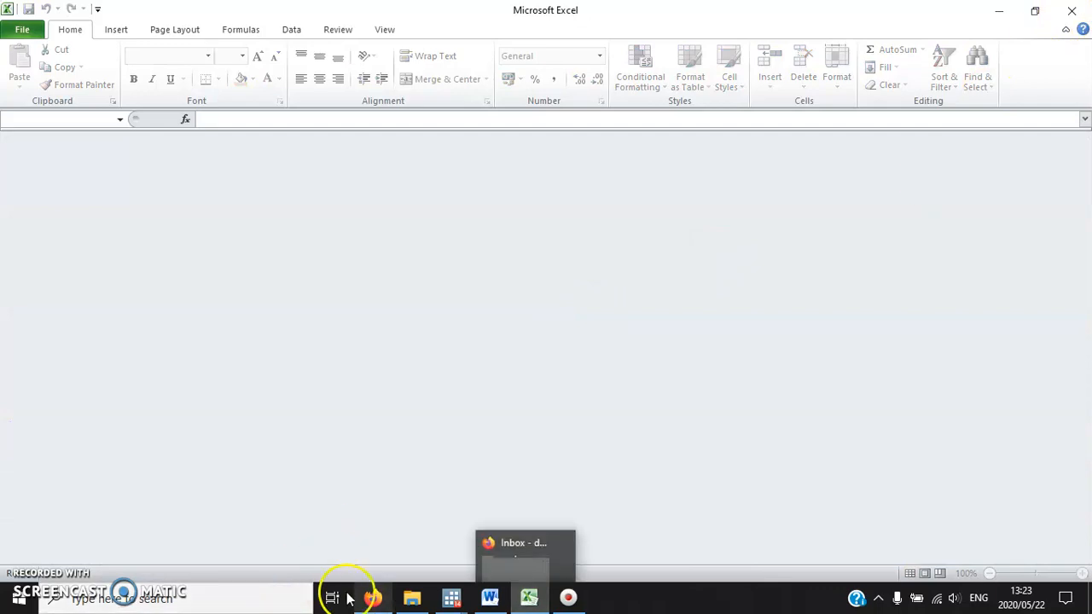
# Check exercise 11.12 in the Word document, and open the dataset IES2010_person.dta from C:\Data in Stata.
pyautogui.click(490, 597)
pyautogui.scroll(-3, 417, 326)
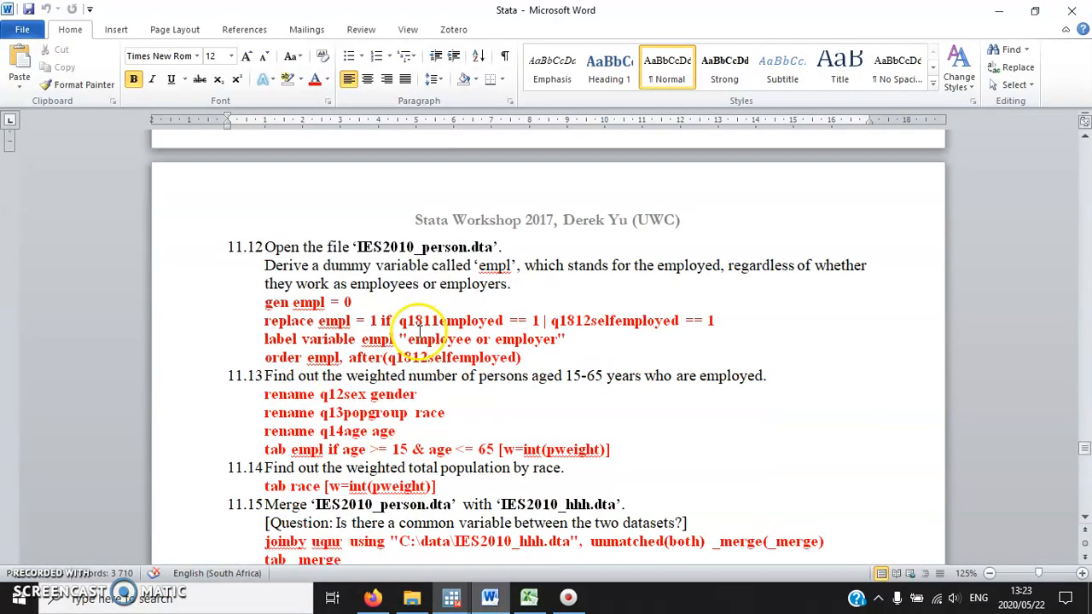
pyautogui.moveTo(450, 597)
pyautogui.click(353, 516)
pyautogui.click(12, 50)
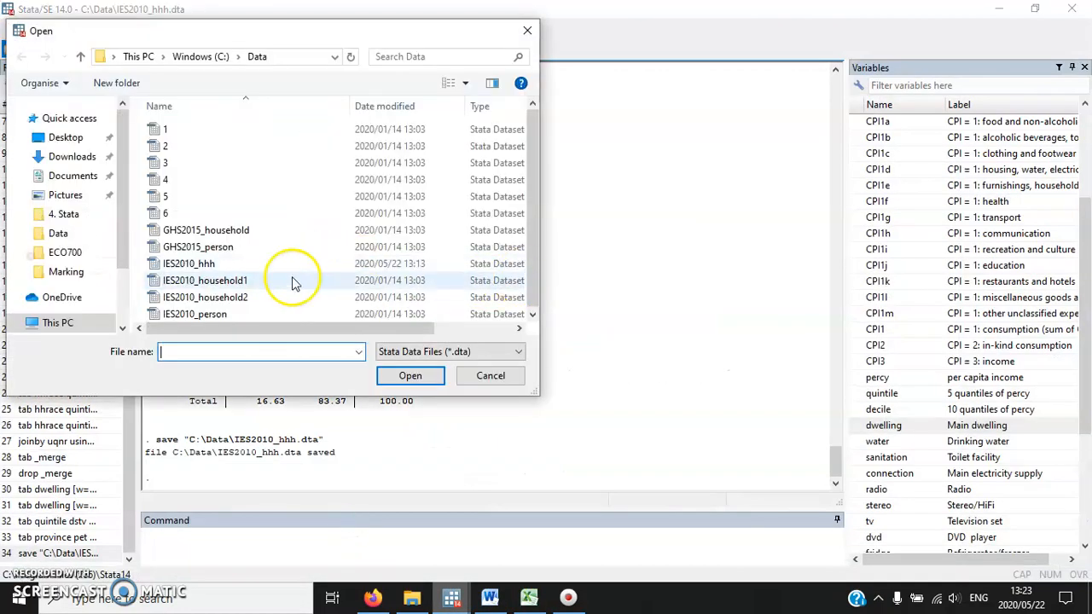
pyautogui.click(214, 295)
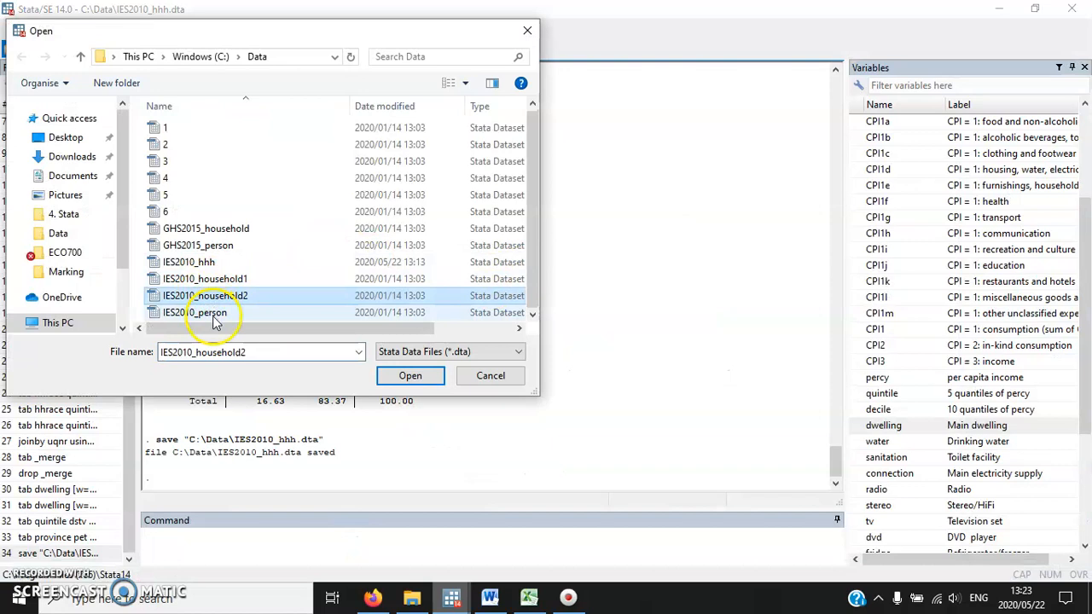
pyautogui.doubleClick(213, 312)
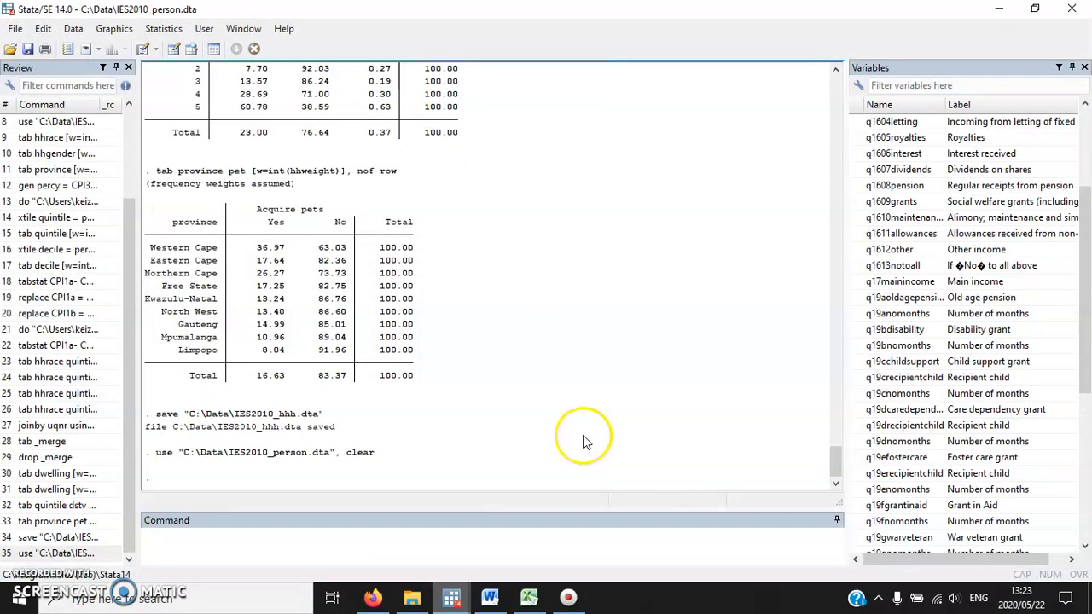
# Review the q1811employed and q1812selfemployed condition in Word's exercise 11.12 and locate both variables in Stata's variable list.
pyautogui.click(490, 533)
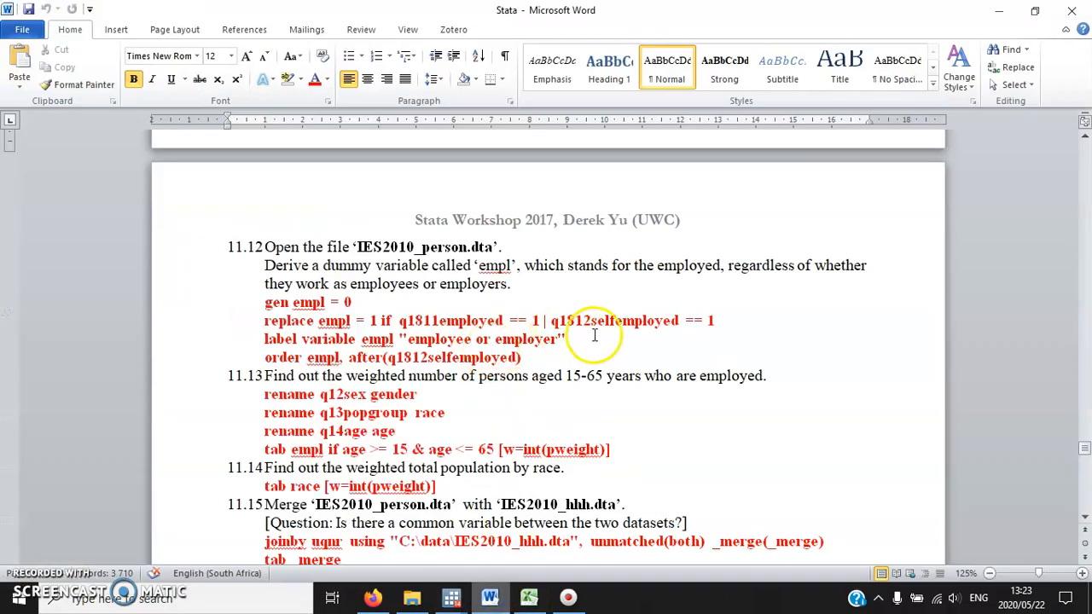
pyautogui.moveTo(687, 322)
pyautogui.mouseDown()
pyautogui.moveTo(449, 308)
pyautogui.moveTo(414, 326)
pyautogui.moveTo(686, 321)
pyautogui.mouseUp()
pyautogui.click(407, 325)
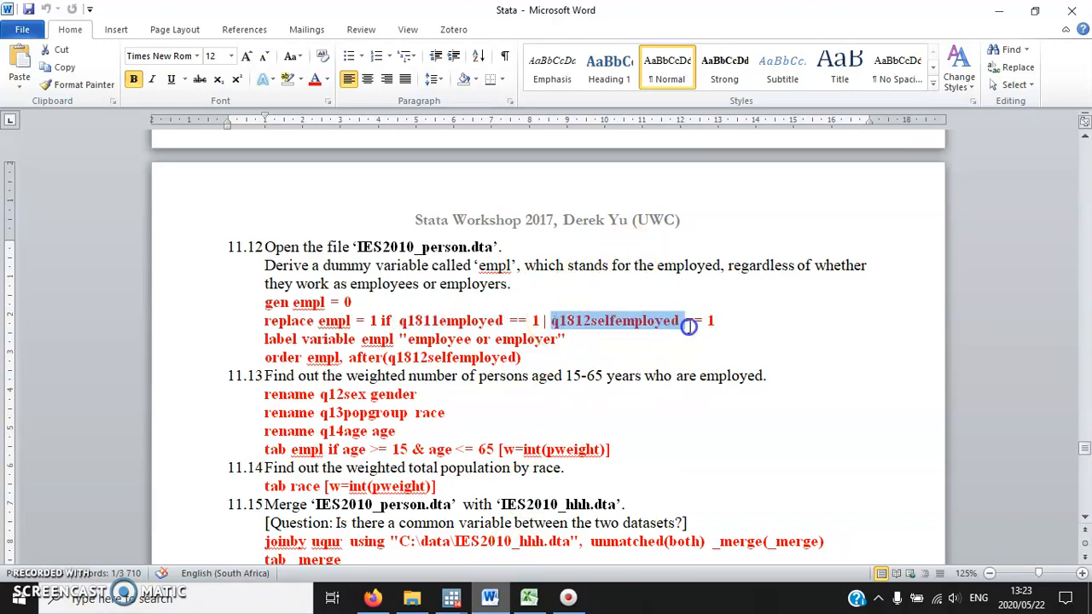
pyautogui.click(451, 600)
pyautogui.click(353, 538)
pyautogui.scroll(-3, 996, 355)
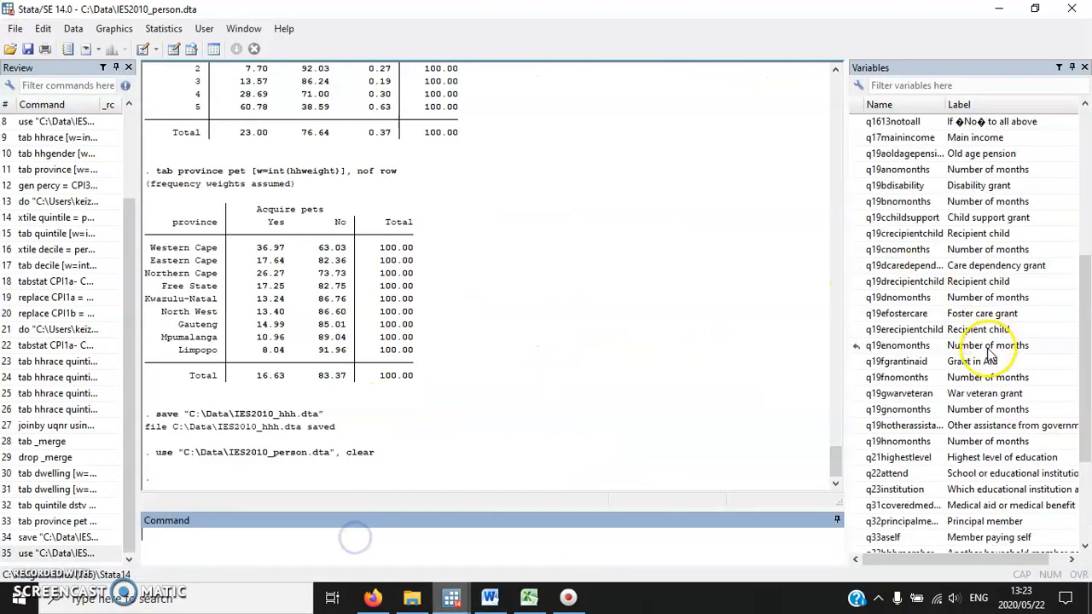
pyautogui.scroll(5, 982, 367)
pyautogui.scroll(-8, 981, 365)
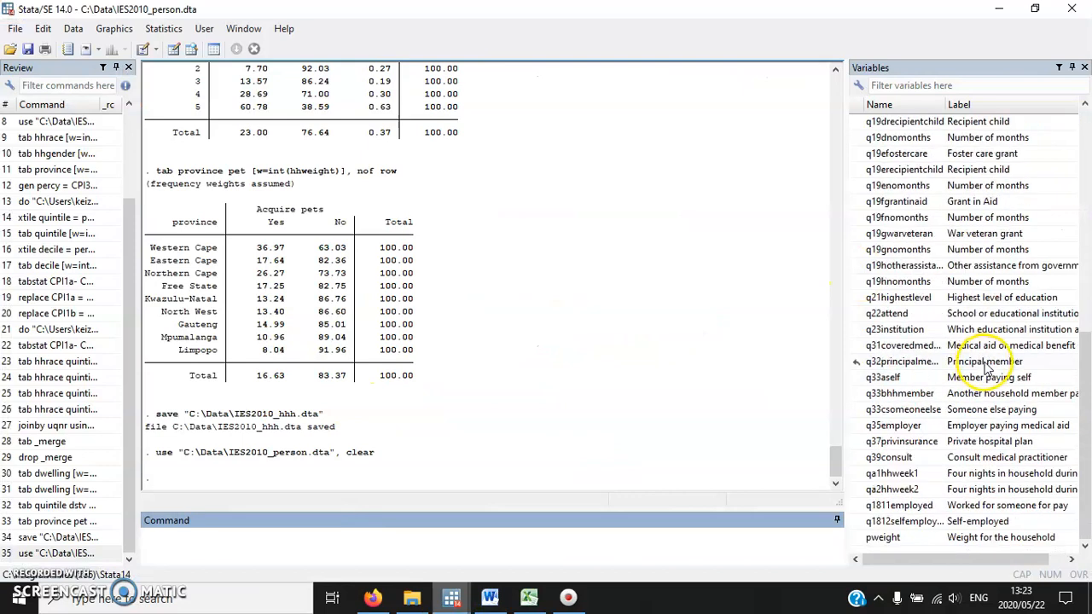
# Tabulate q1811employed and q1812selfemployed separately with the tab command.
pyautogui.write('ta')
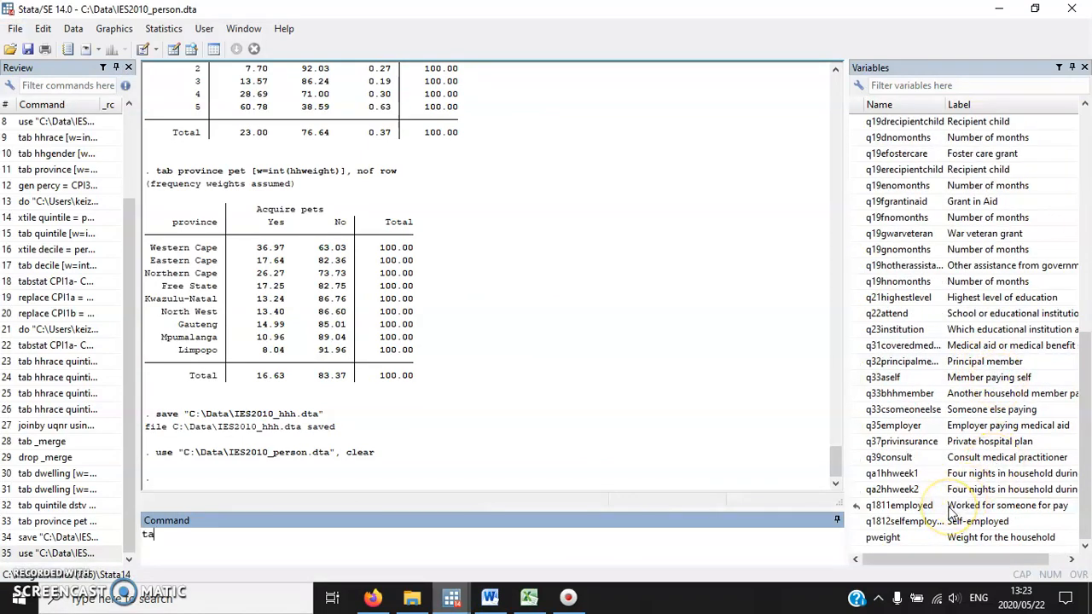
pyautogui.write('b')
pyautogui.doubleClick(951, 505)
pyautogui.press('Return')
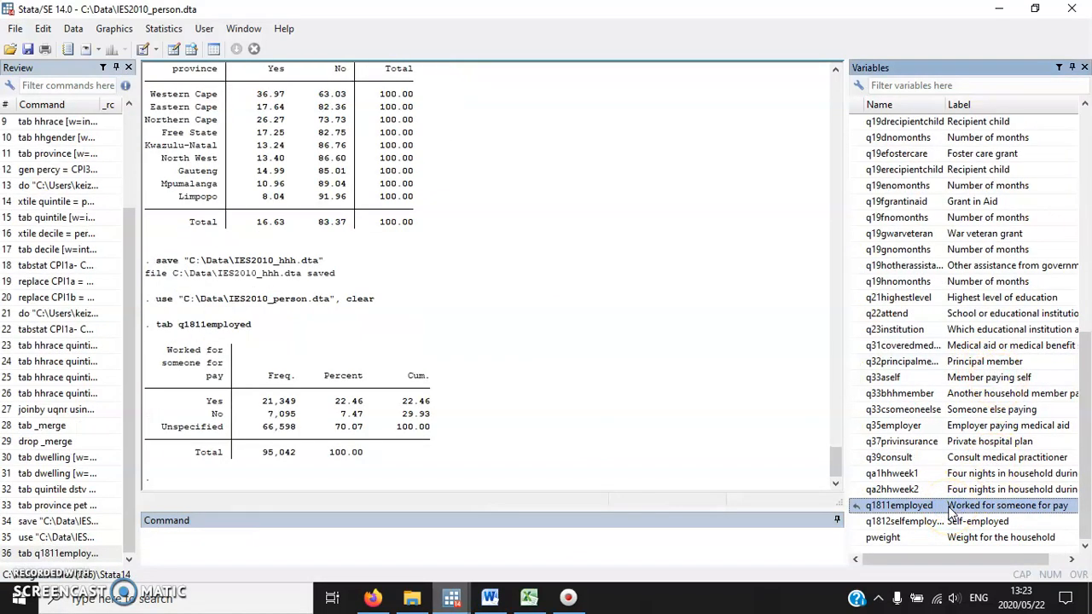
pyautogui.write('tab')
pyautogui.doubleClick(950, 522)
pyautogui.press('Return')
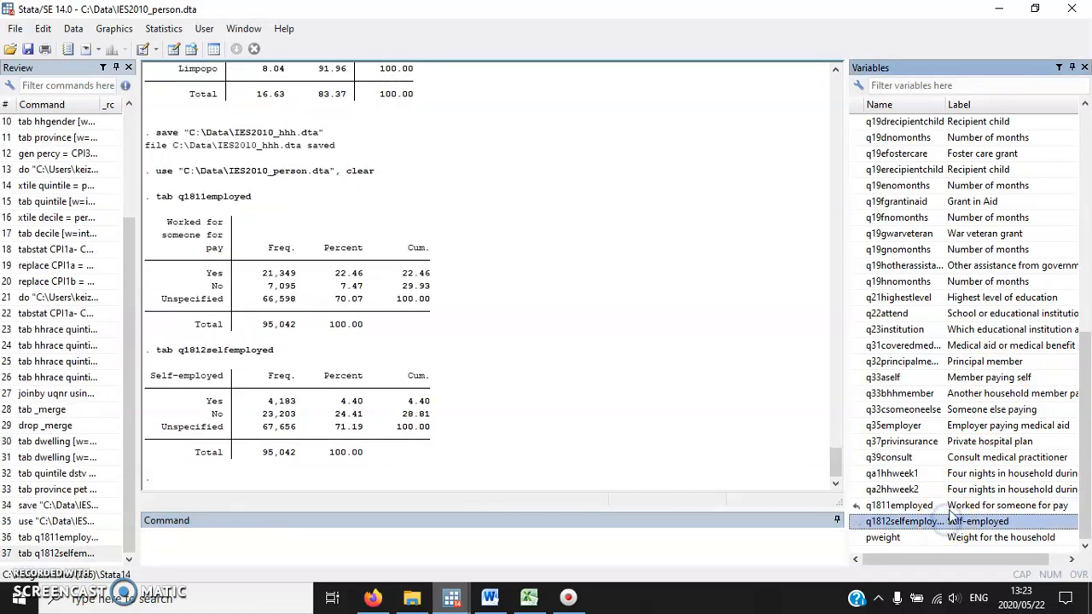
# Tabulate q1812selfemployed with the nolabel option to show the numeric codes behind its Yes and No categories.
pyautogui.doubleClick(214, 400)
pyautogui.click(269, 547)
pyautogui.write('tab')
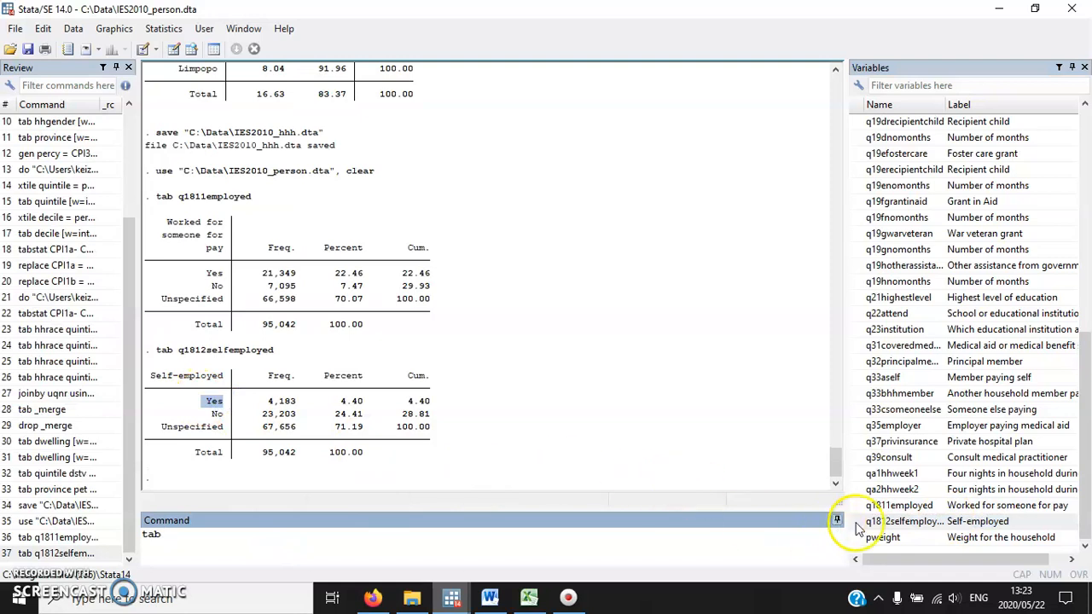
pyautogui.doubleClick(904, 521)
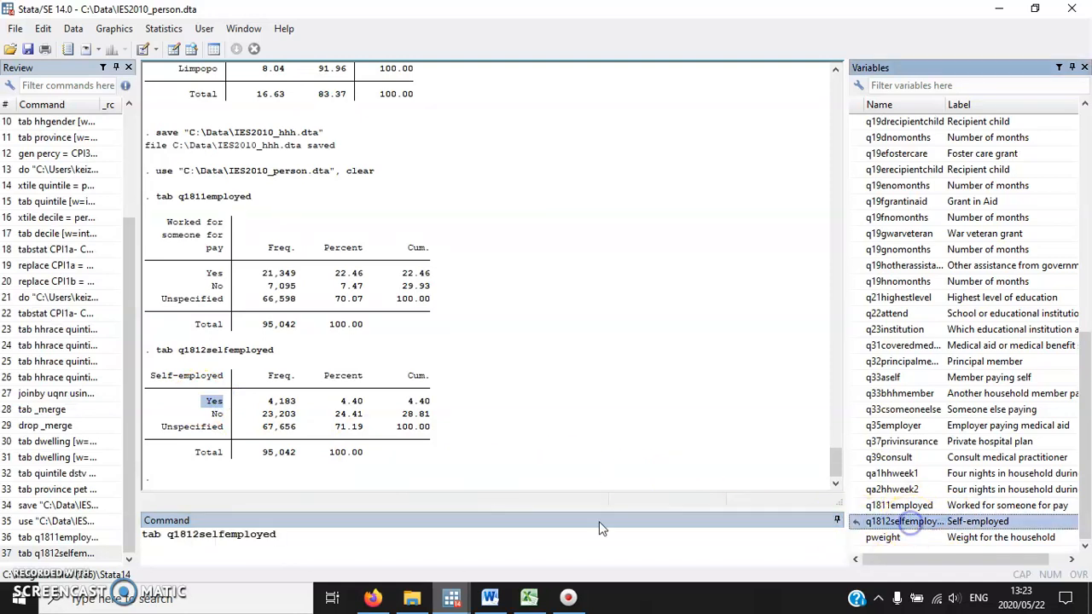
pyautogui.write(', r')
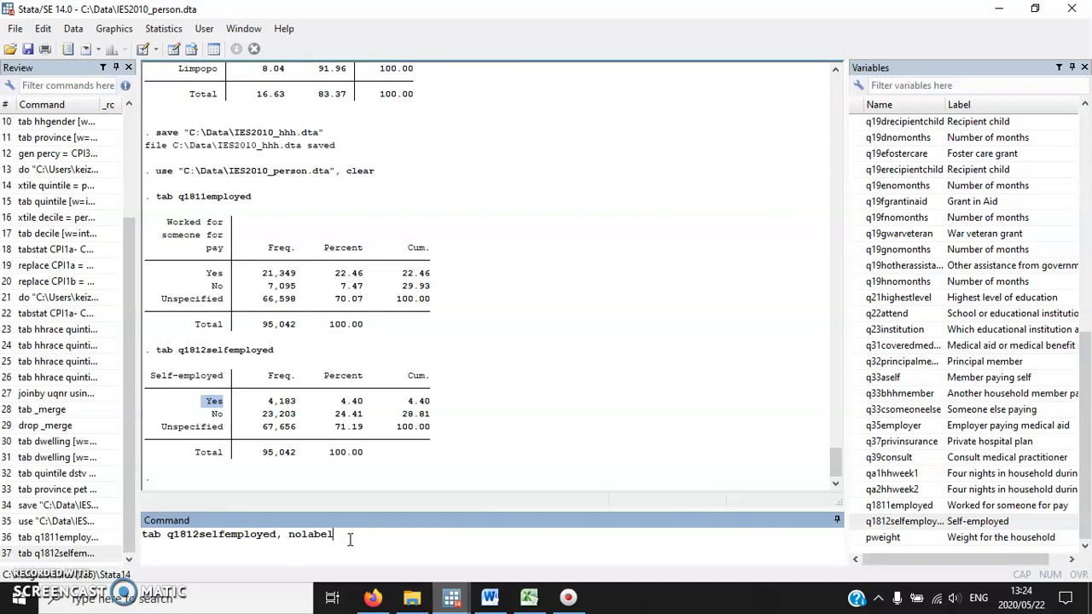
pyautogui.press('Return')
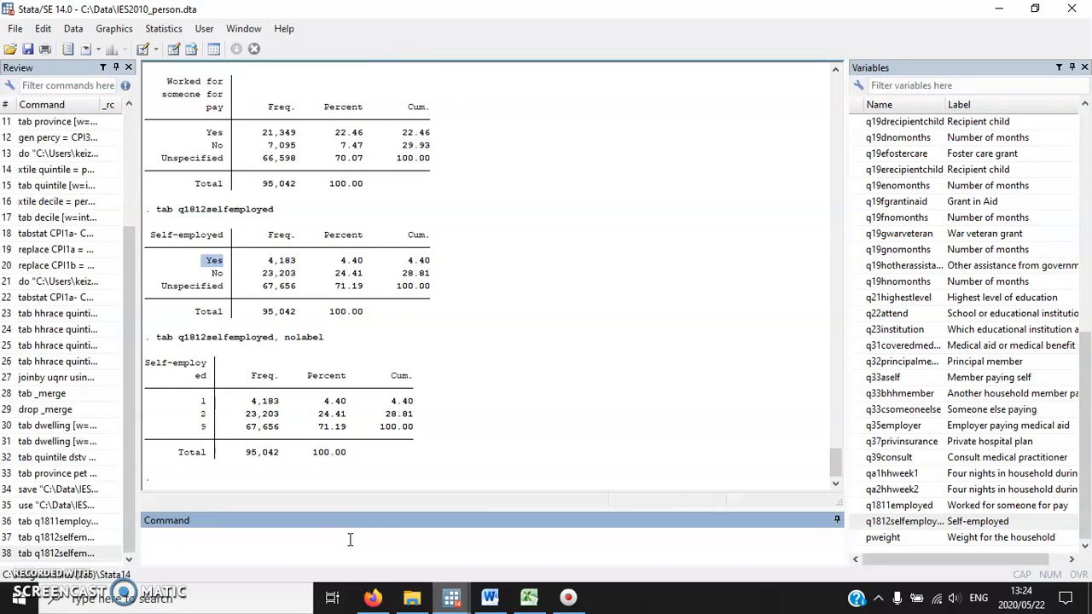
# Tabulate q1811employed with the nolabel option to show its numeric codes.
pyautogui.write('tab')
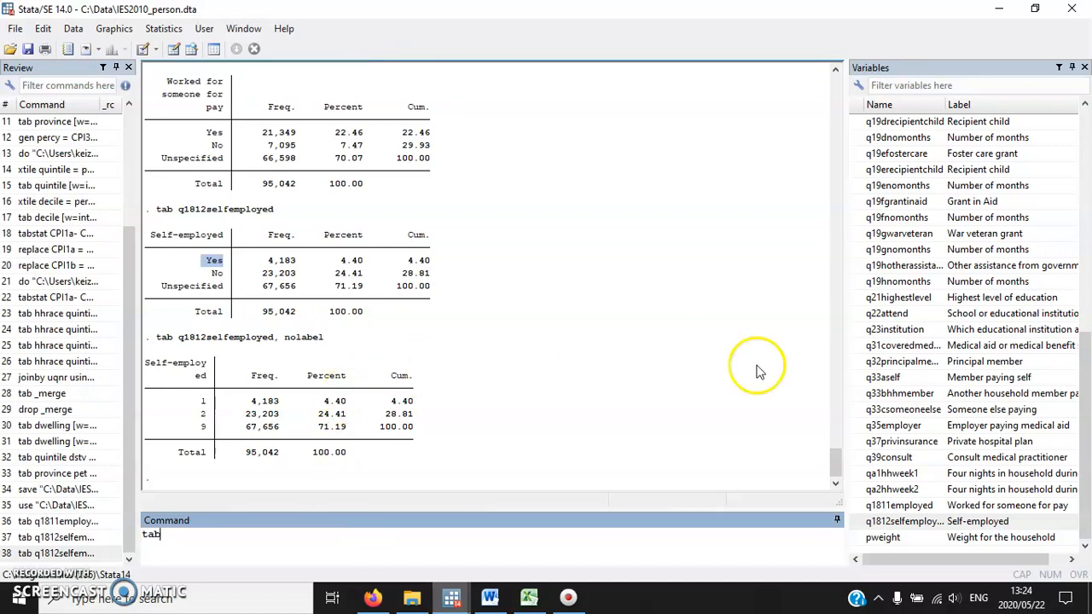
pyautogui.doubleClick(900, 505)
pyautogui.click(443, 544)
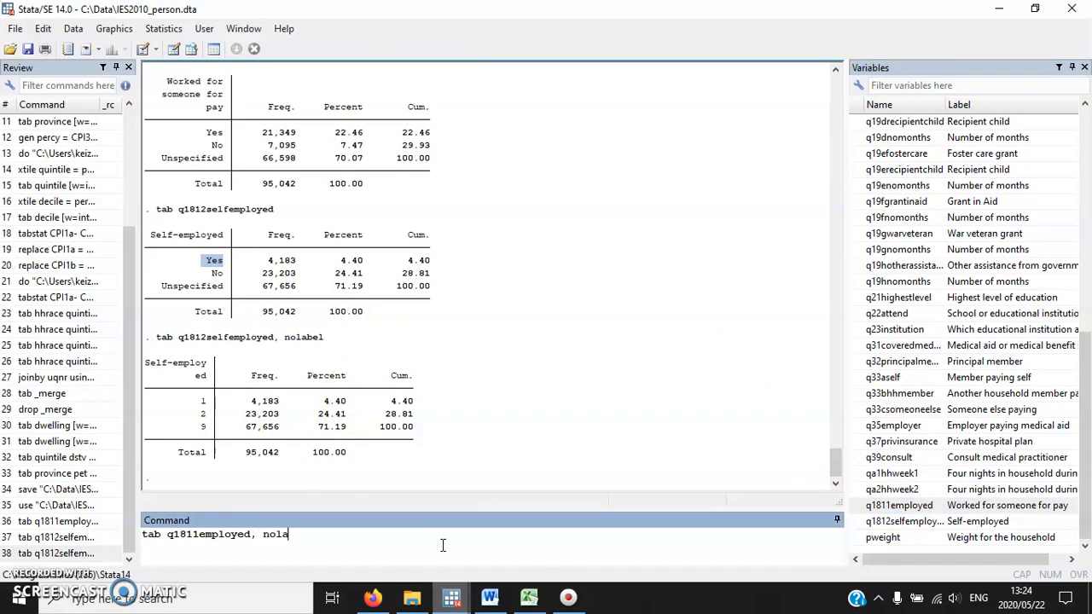
pyautogui.press('Return')
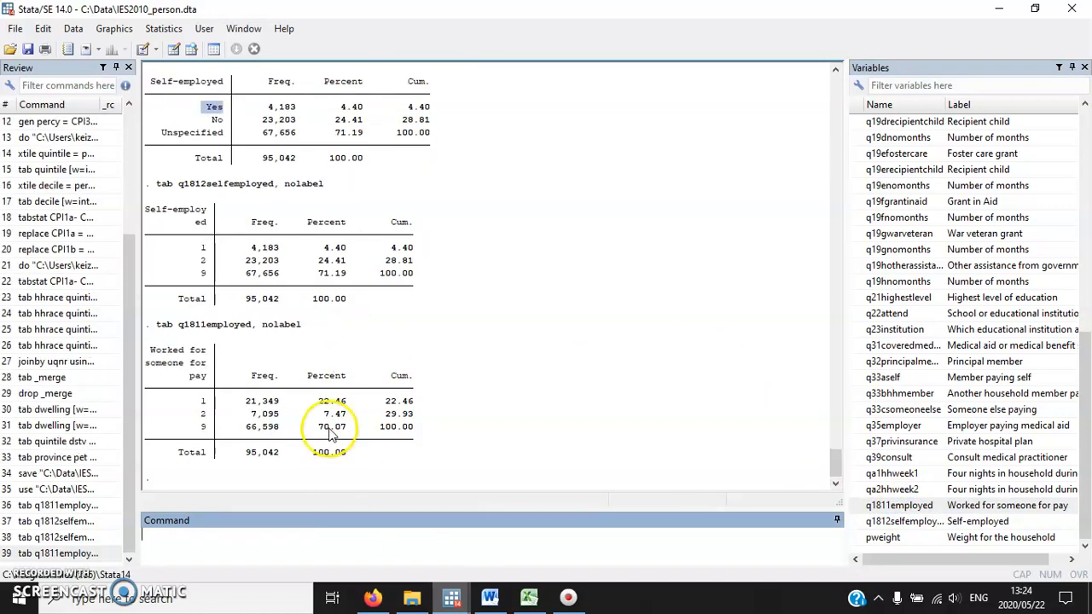
# Check exercise 11.12 in Word, switch to Stata and generate the variable empl equal to 0.
pyautogui.click(451, 597)
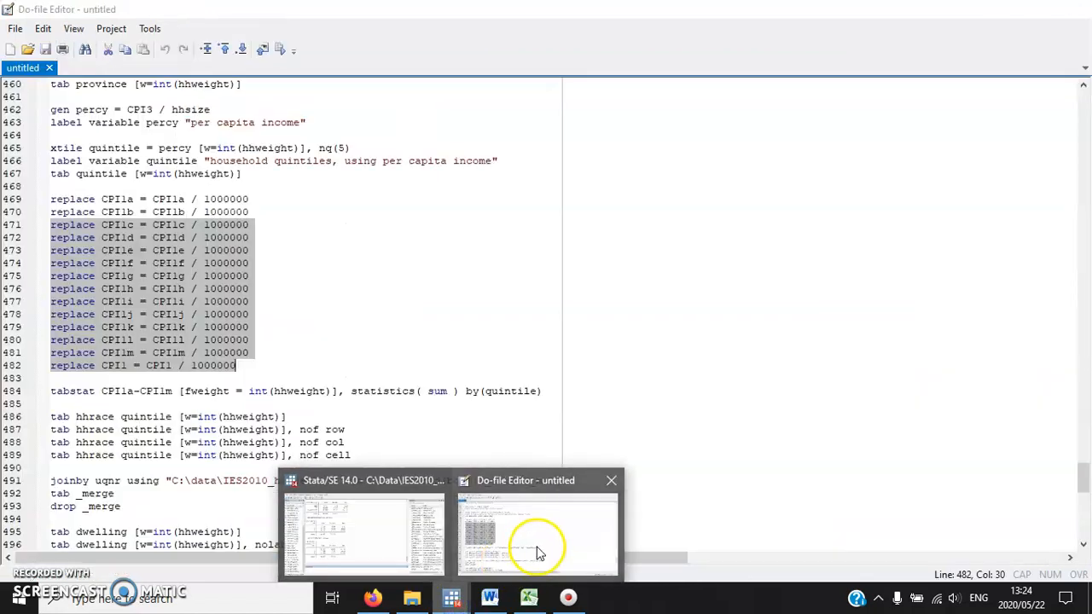
pyautogui.click(489, 597)
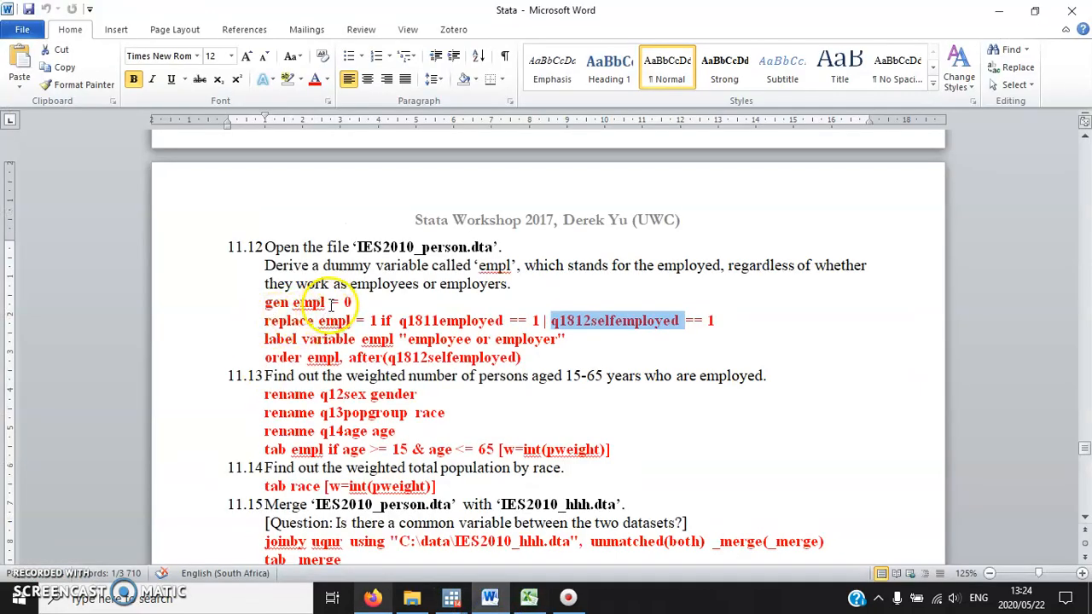
pyautogui.click(451, 597)
pyautogui.click(386, 554)
pyautogui.write('gen empl = 0')
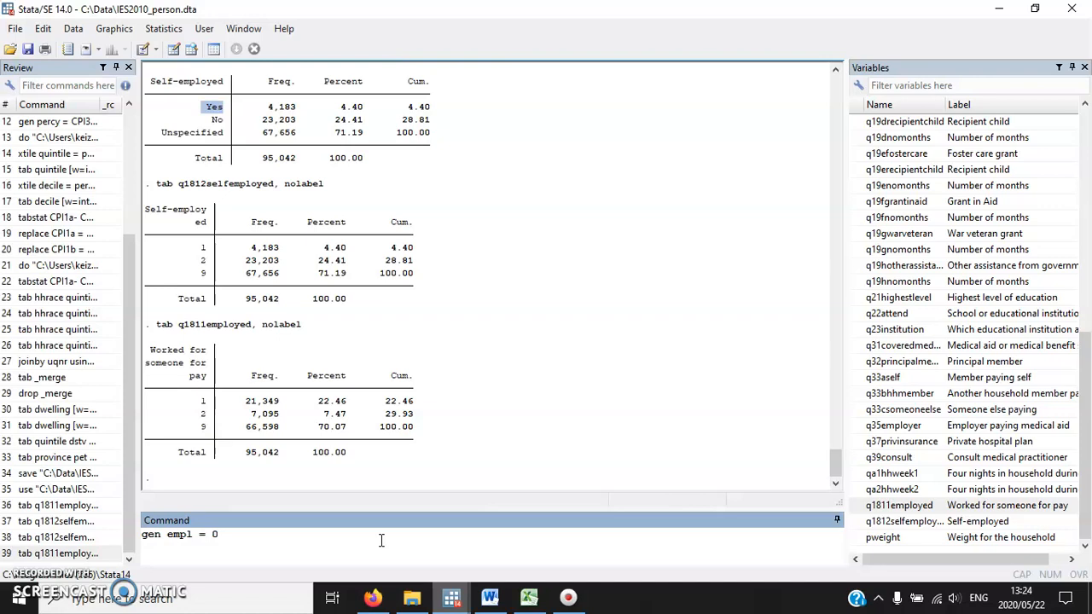
pyautogui.press('Return')
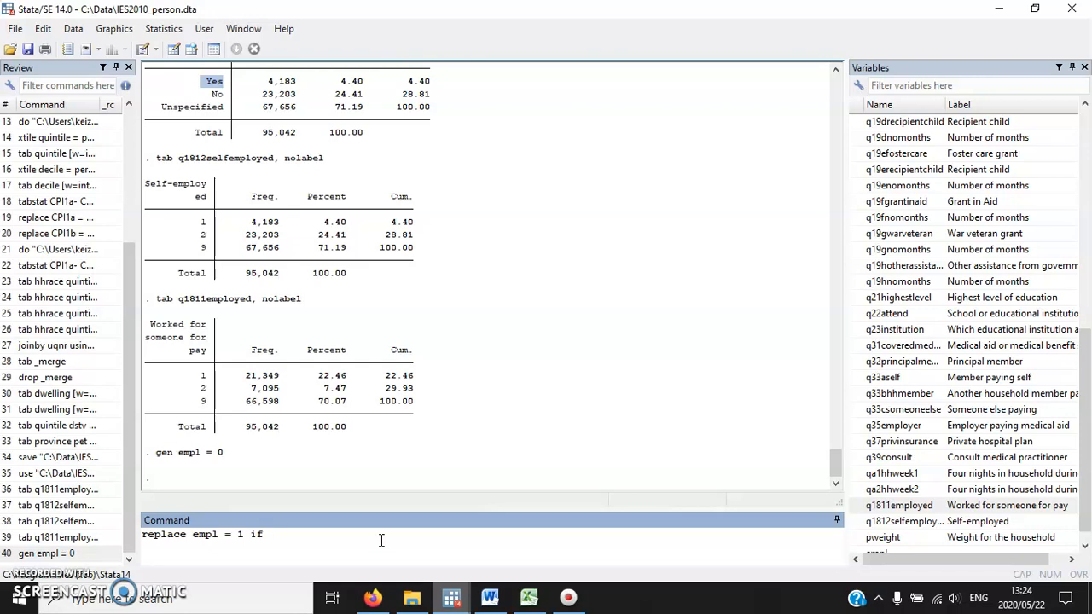
# Review the empl replace condition in Word and look through the matching commands in Stata's do-file.
pyautogui.click(488, 598)
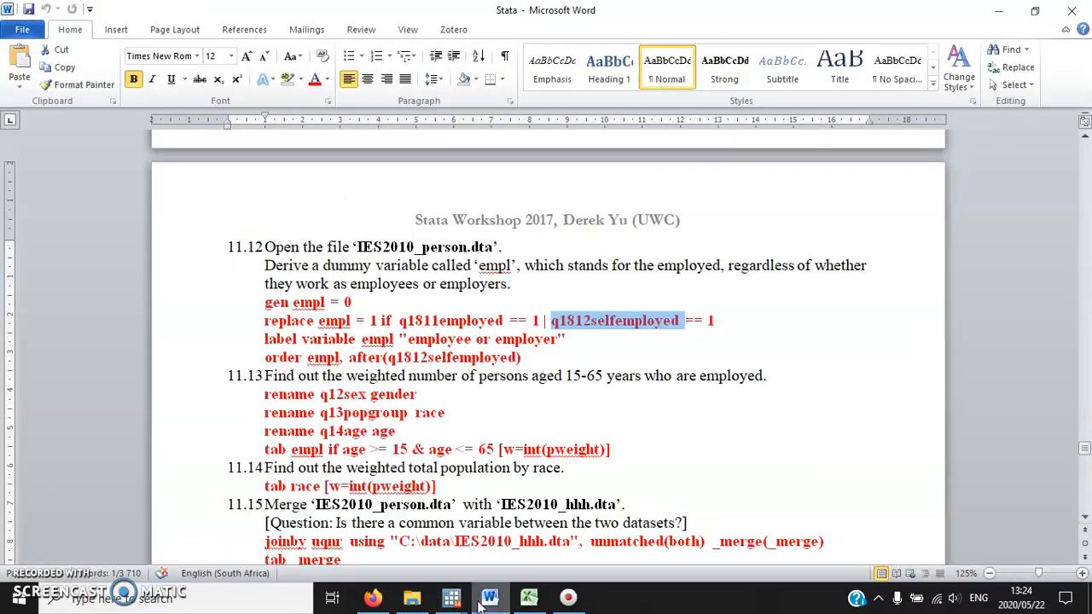
pyautogui.moveTo(451, 599)
pyautogui.click(515, 526)
pyautogui.scroll(-12, 404, 404)
pyautogui.scroll(-6, 401, 410)
pyautogui.scroll(2, 403, 409)
pyautogui.scroll(-2, 405, 410)
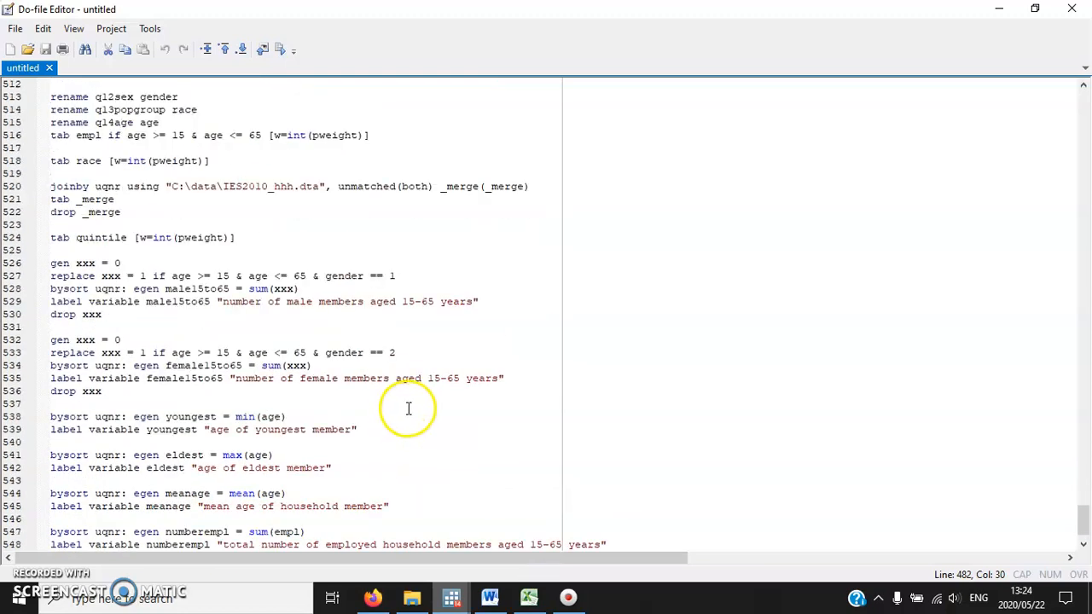
pyautogui.scroll(3, 409, 407)
pyautogui.moveTo(451, 597)
pyautogui.click(379, 526)
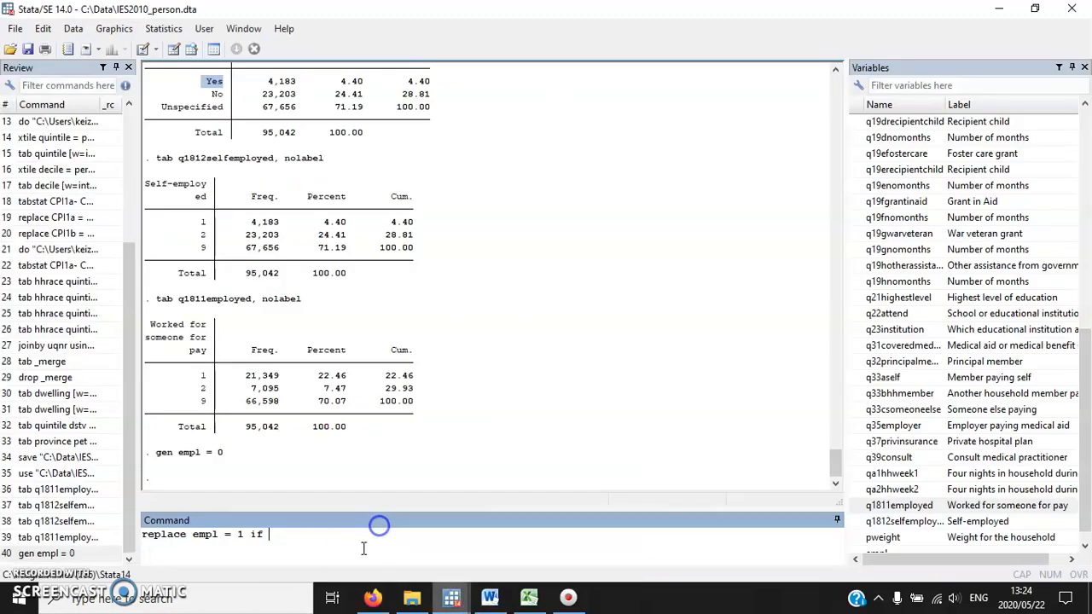
# Replace empl with 1 if q1811employed == 1 | q1812selfemployed == 1.
pyautogui.click(899, 505)
pyautogui.click(455, 544)
pyautogui.write('==')
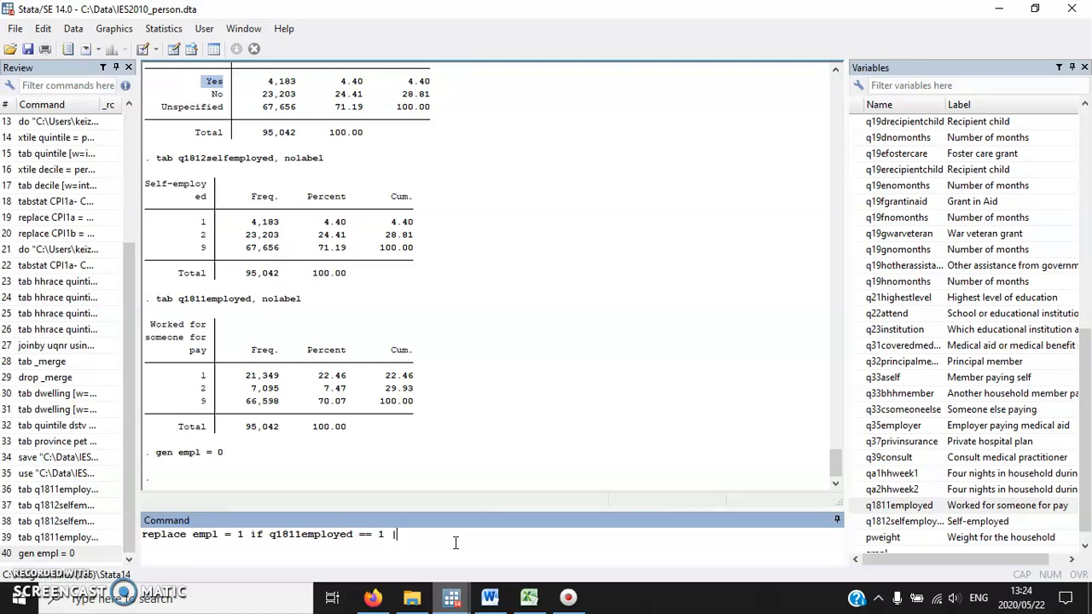
pyautogui.write('1 |')
pyautogui.click(902, 521)
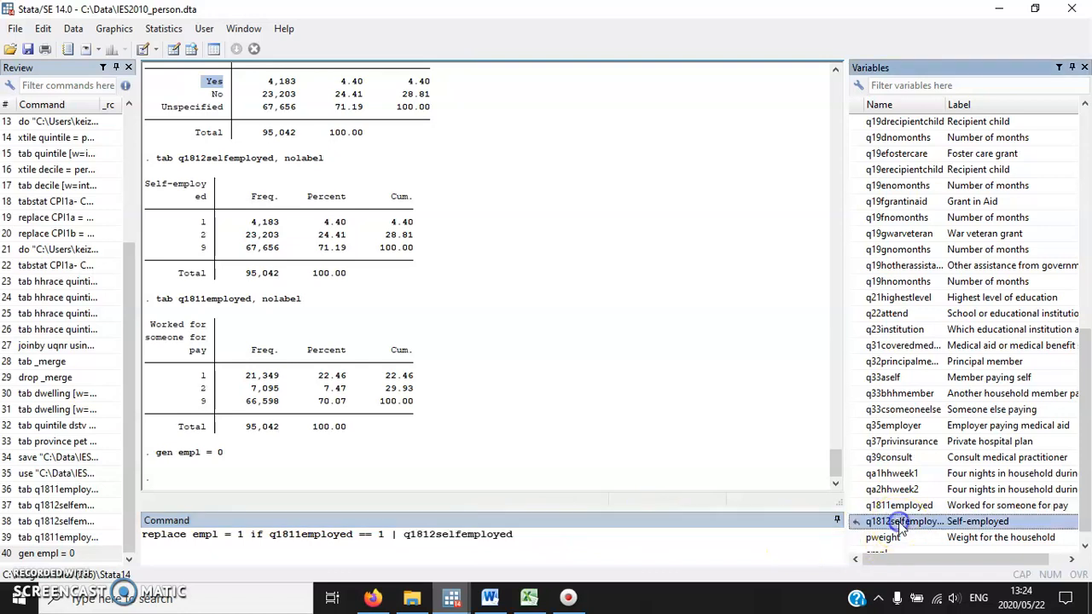
pyautogui.write('== 1')
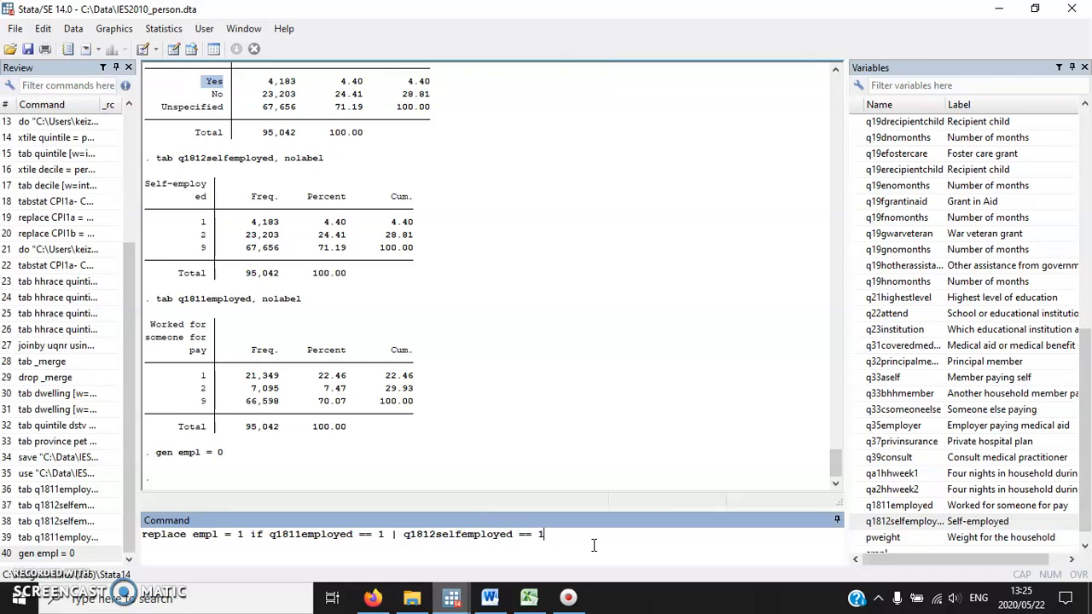
pyautogui.press('Return')
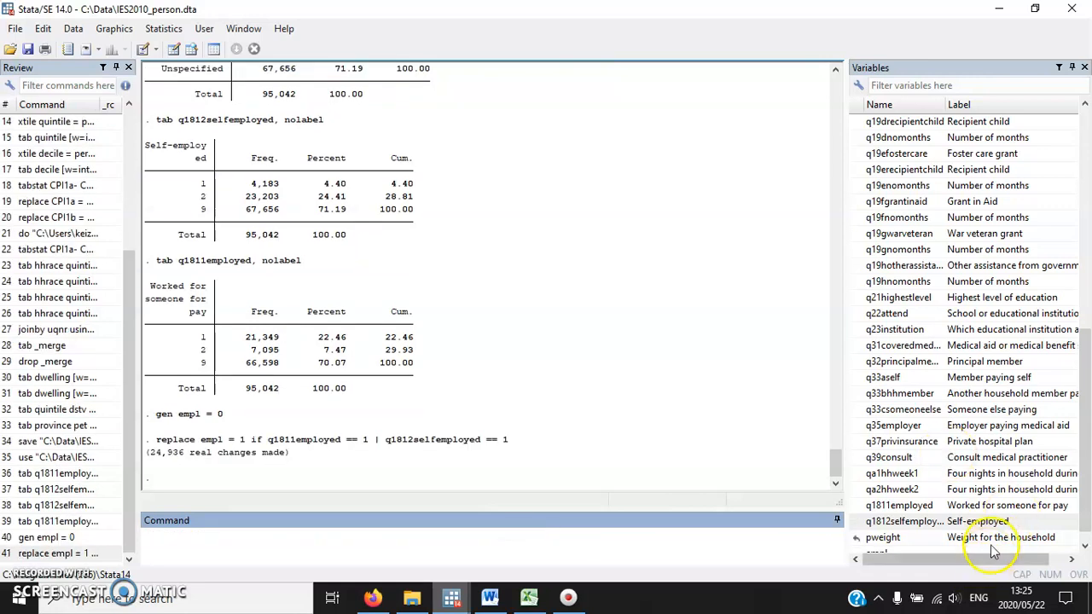
# Label the variable empl "the person is either employee or self-employed".
pyautogui.click(1086, 520)
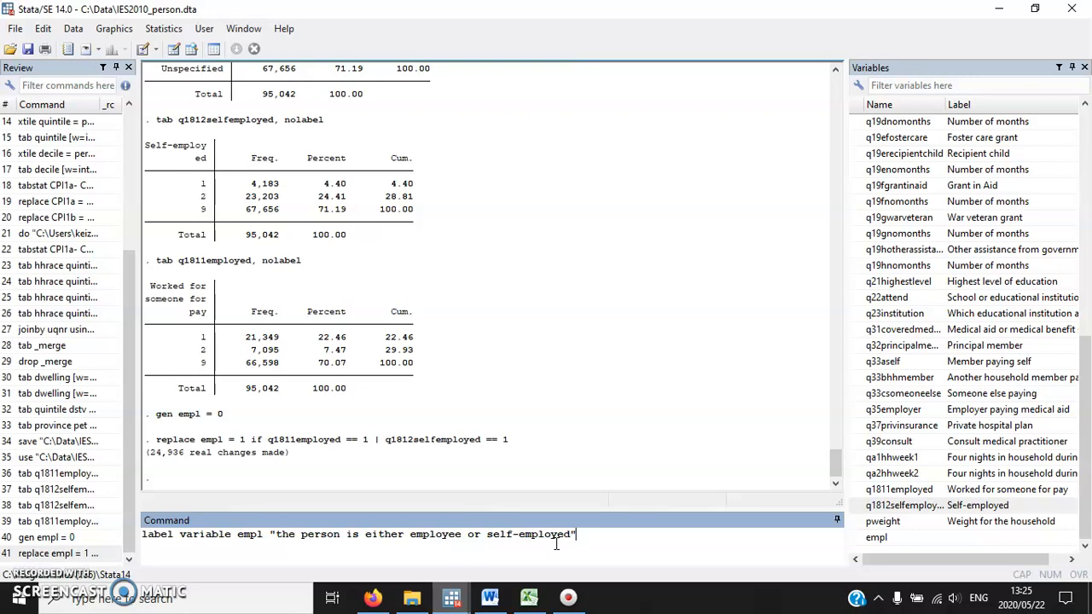
pyautogui.press('Return')
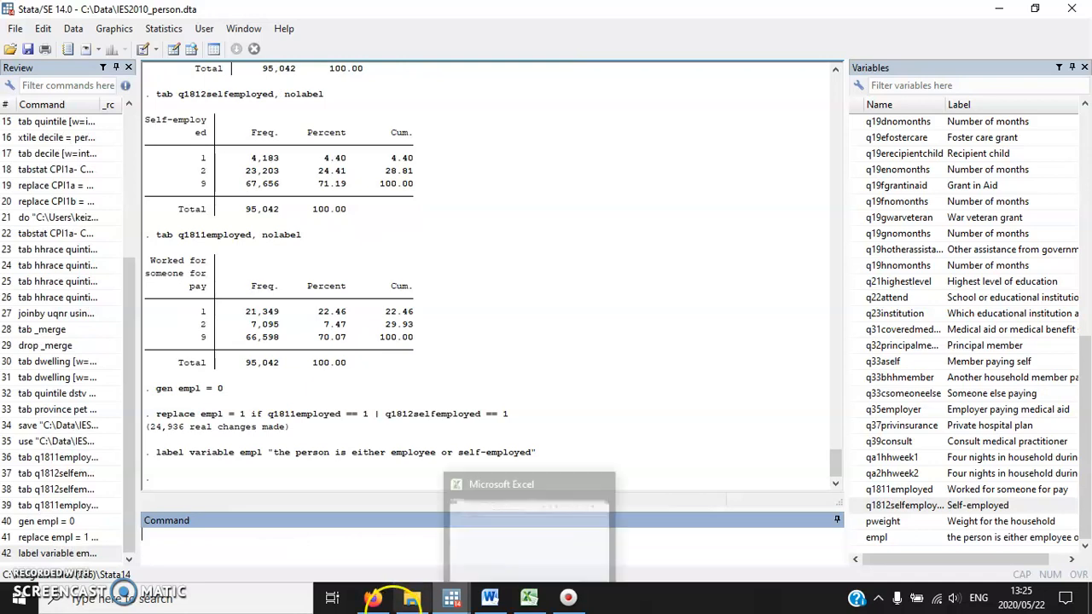
# Check the order command in Word, switch back to Stata and order empl after q1812selfemployed.
pyautogui.click(489, 597)
pyautogui.scroll(-2, 429, 336)
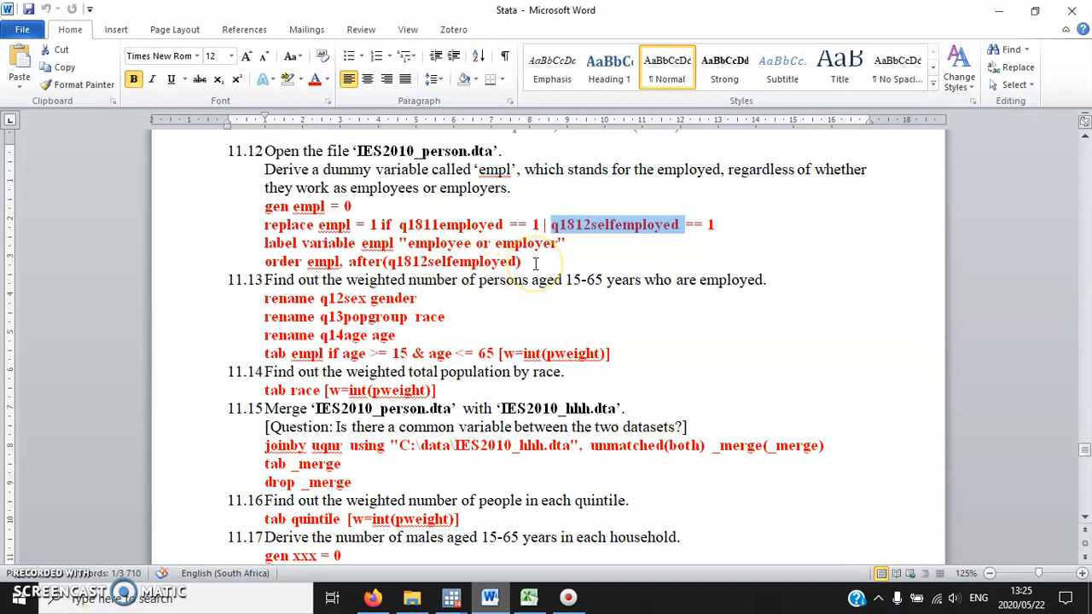
pyautogui.click(451, 597)
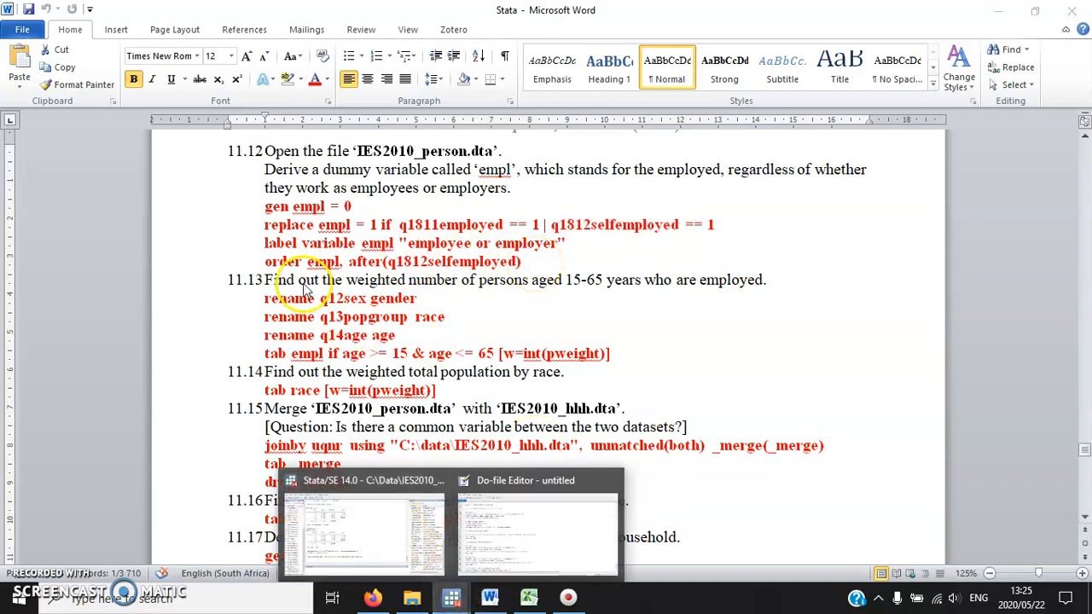
pyautogui.click(416, 521)
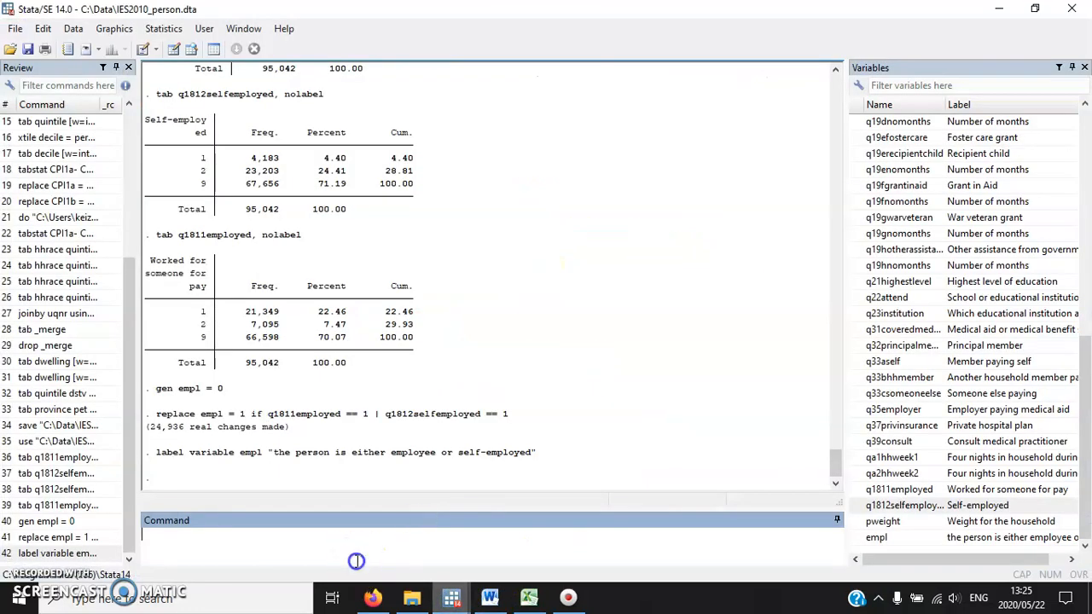
pyautogui.click(878, 537)
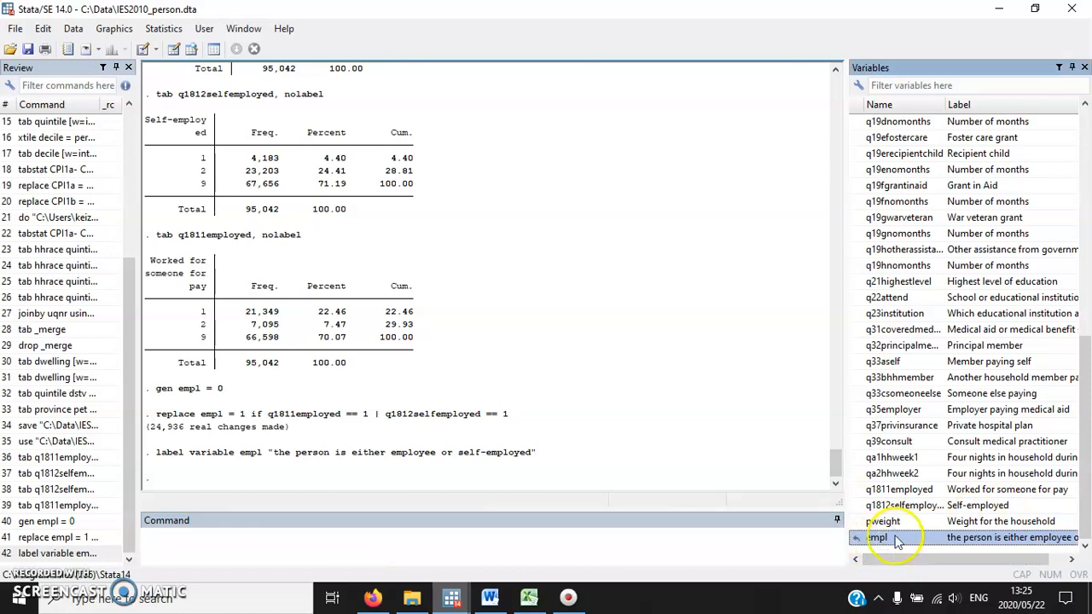
pyautogui.click(514, 537)
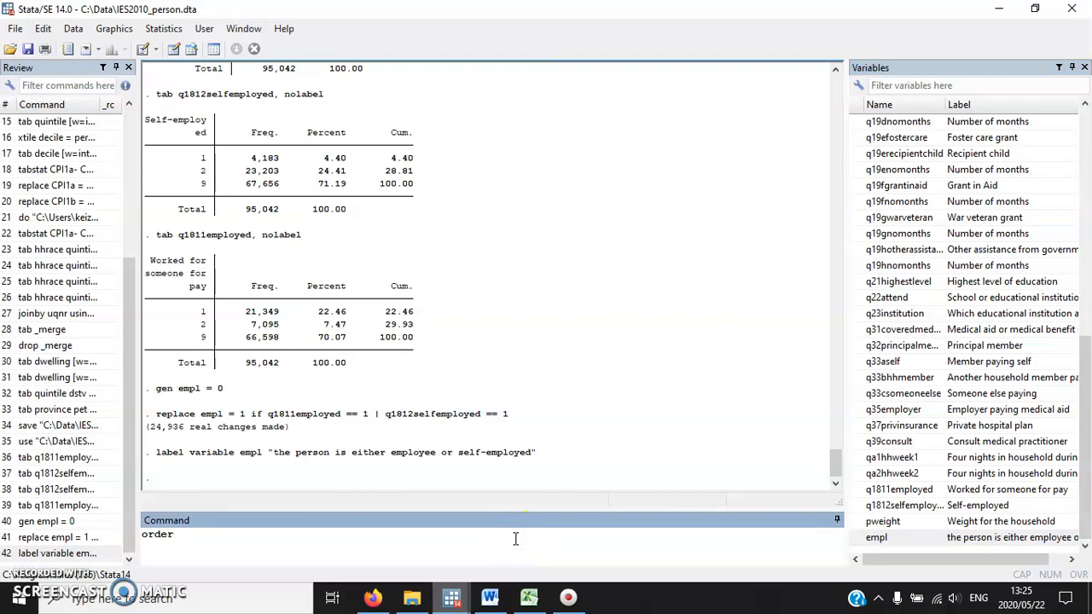
pyautogui.click(878, 538)
pyautogui.click(339, 546)
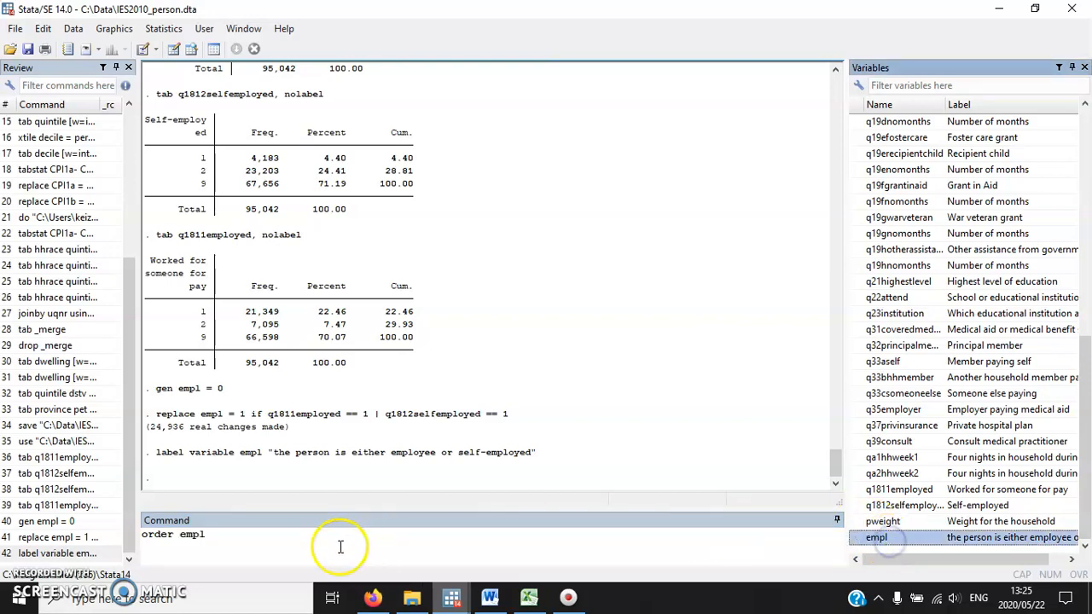
pyautogui.write(', after(')
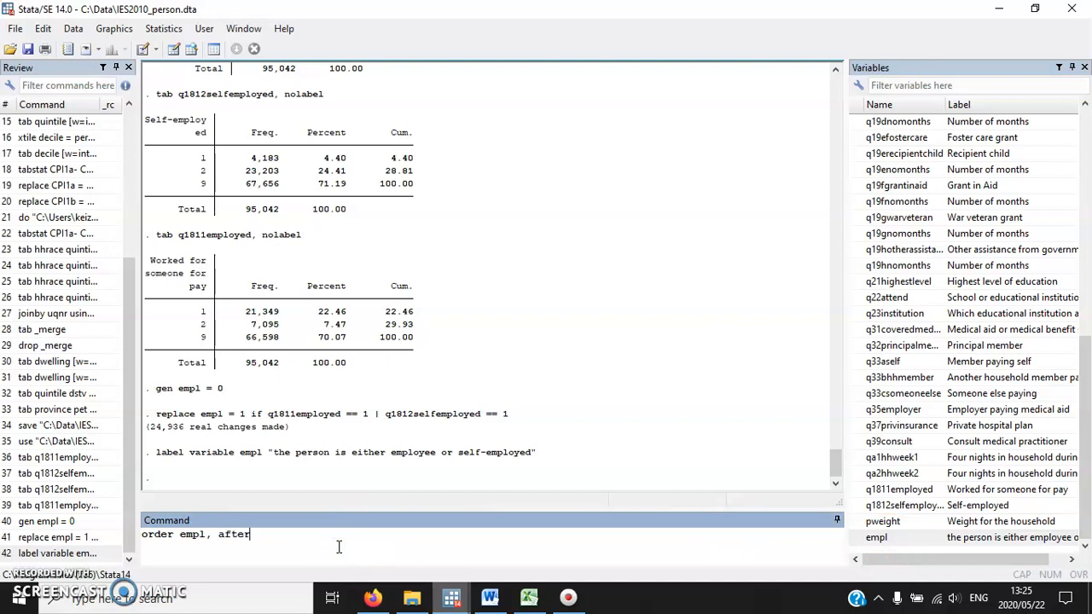
pyautogui.click(891, 505)
pyautogui.click(436, 546)
pyautogui.write(')')
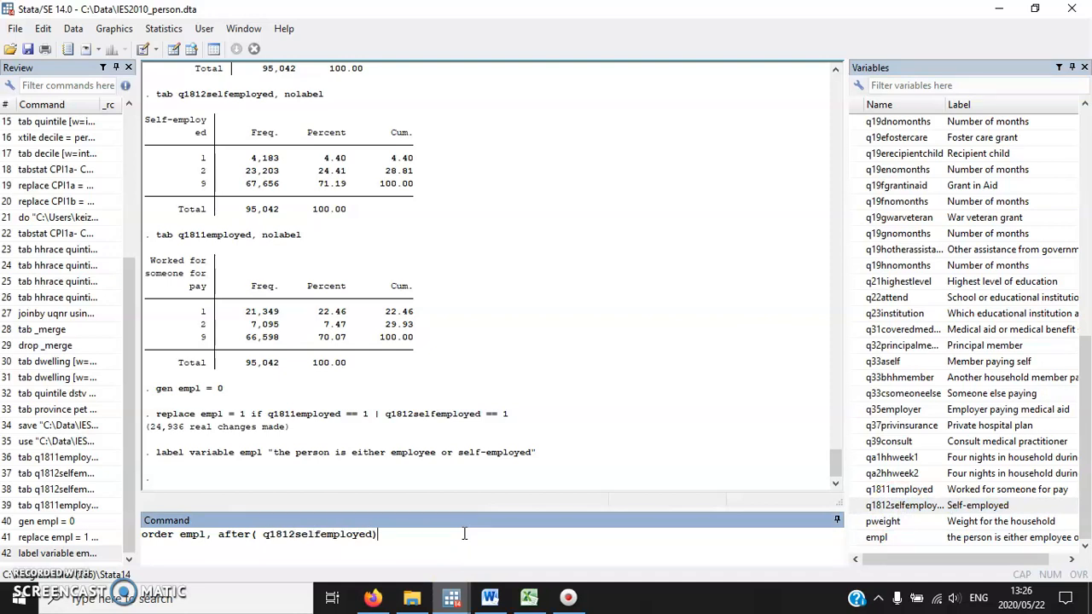
pyautogui.press('Return')
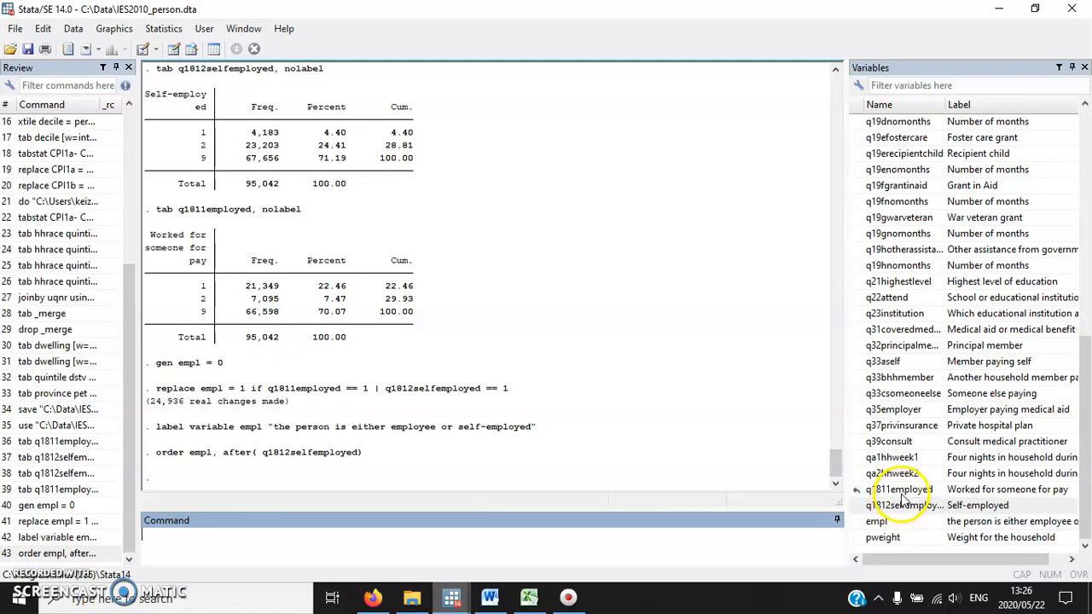
# Reorder the dataset with the order command so that empl comes before q1811employed.
pyautogui.click(475, 543)
pyautogui.write('order empl, before(')
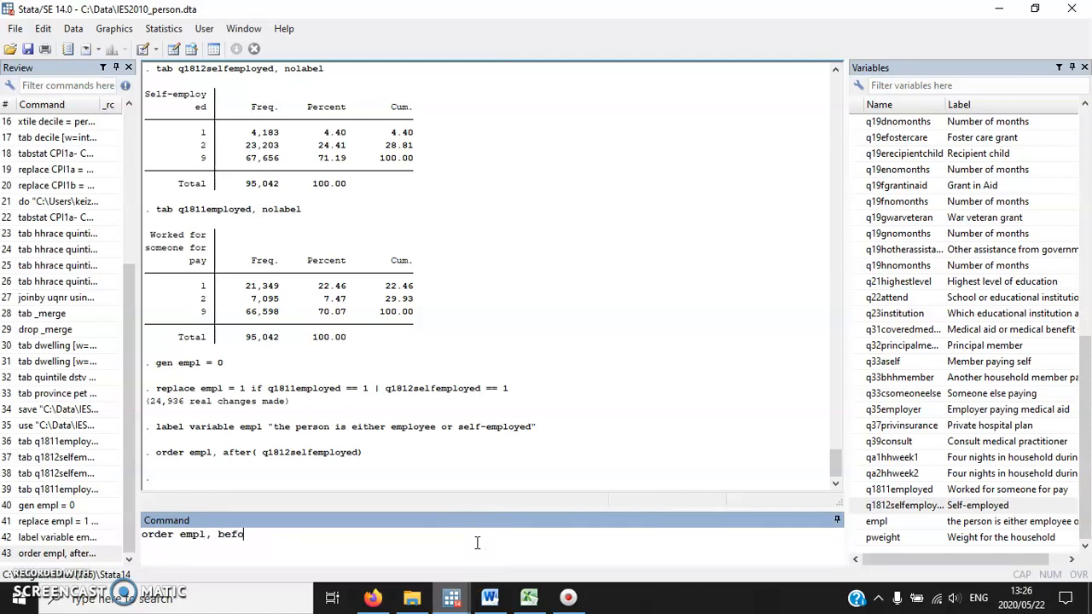
pyautogui.click(904, 490)
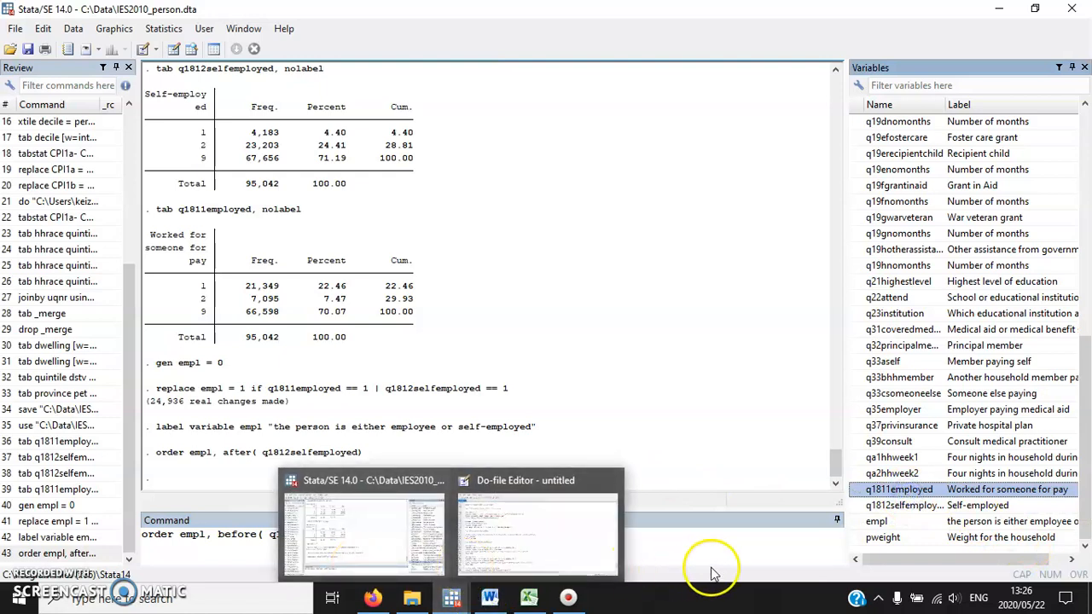
pyautogui.write(')')
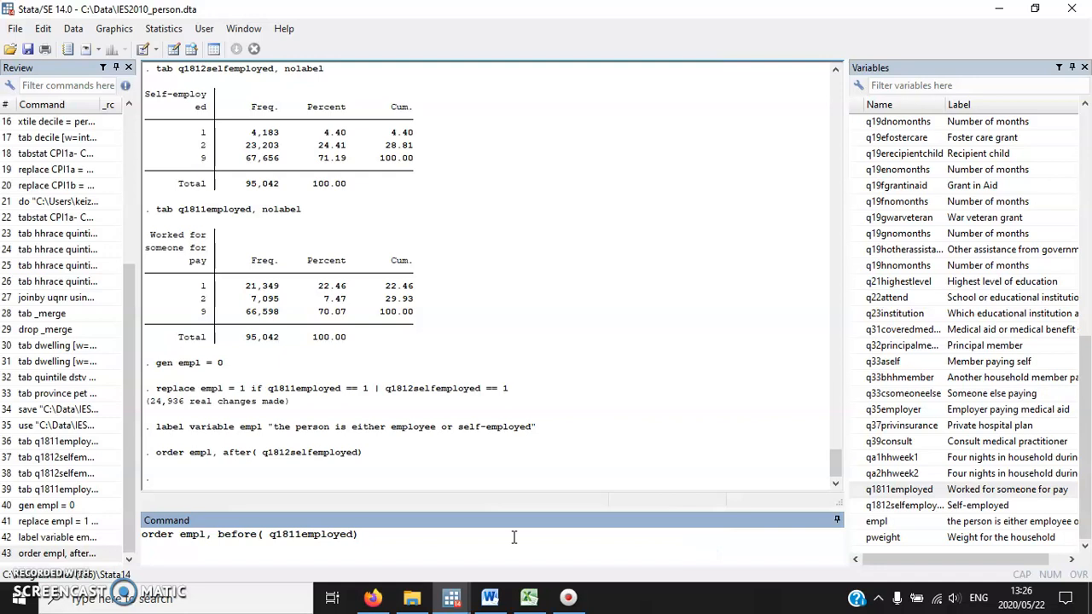
pyautogui.press('Return')
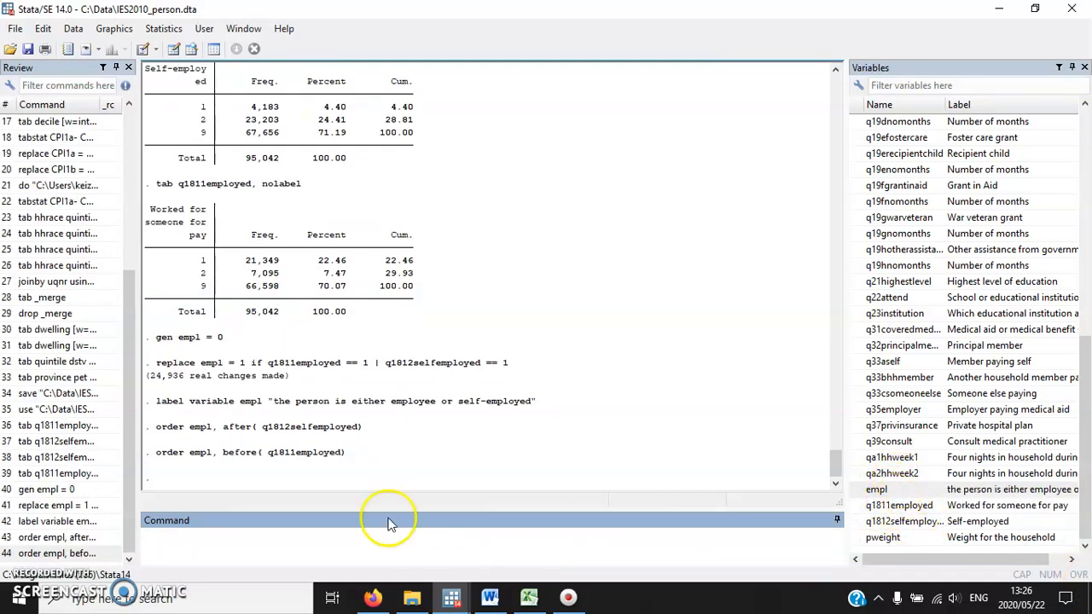
# Highlight the three rename commands of exercise 11.13 in Word, switch to Stata and rename q12sex to gender.
pyautogui.click(504, 598)
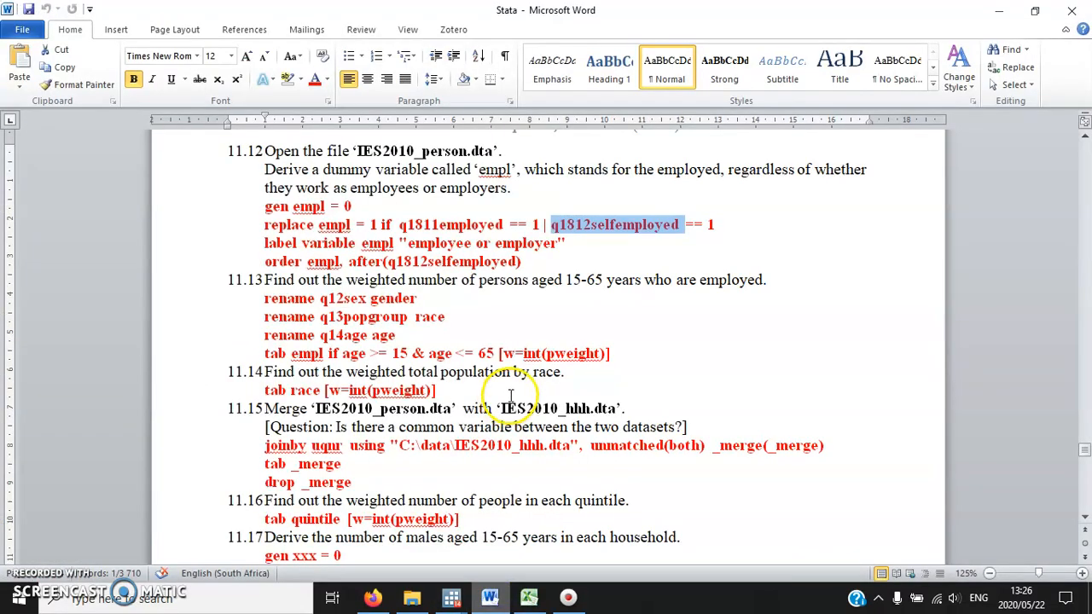
pyautogui.scroll(-1, 527, 384)
pyautogui.click(450, 268)
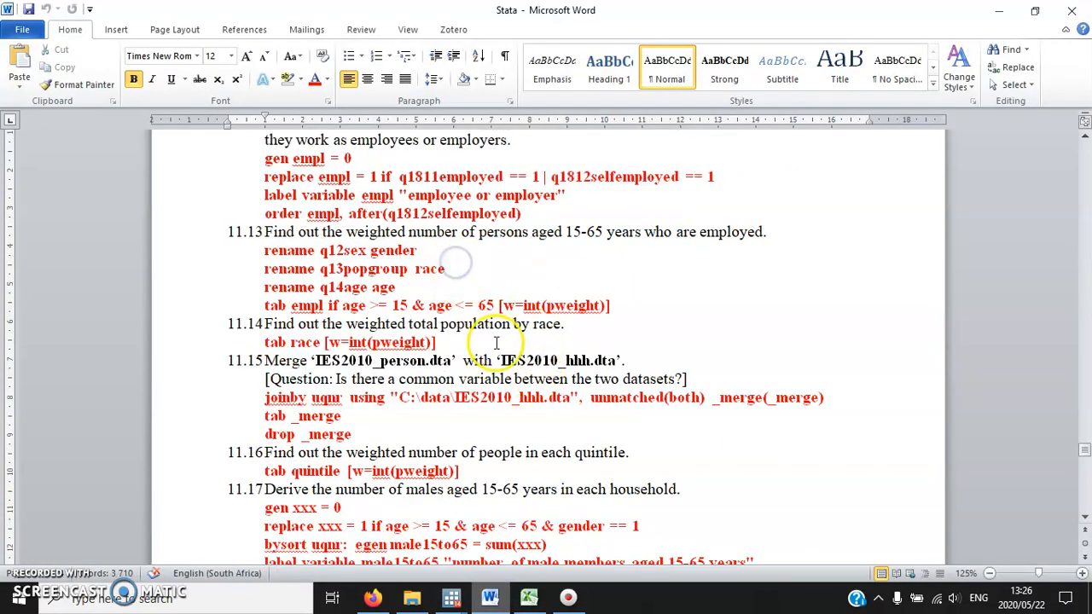
pyautogui.click(413, 291)
pyautogui.moveTo(413, 291); pyautogui.dragTo(243, 247)
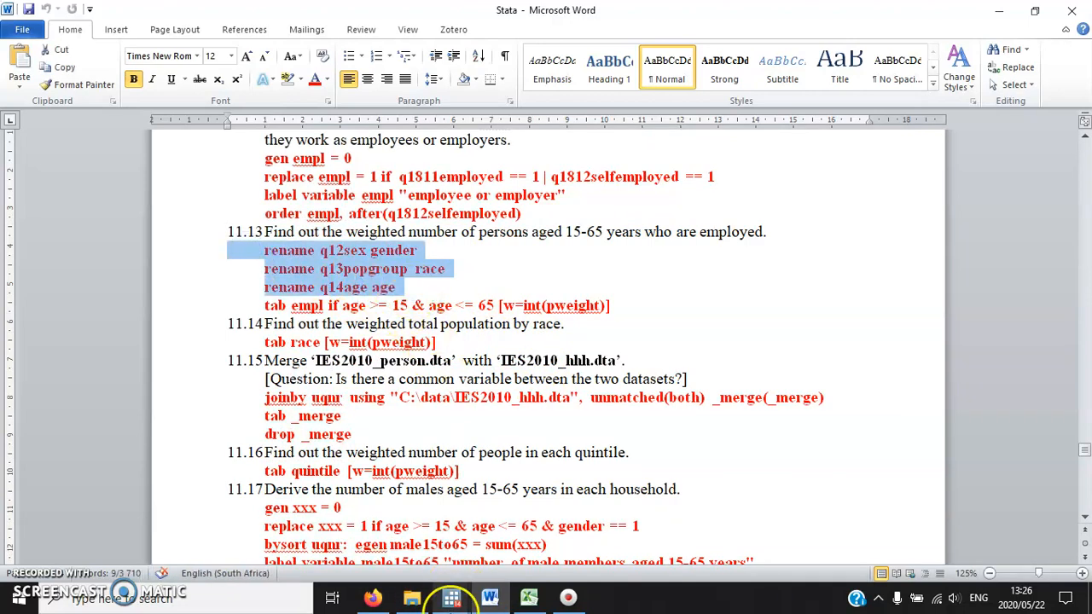
pyautogui.moveTo(449, 600)
pyautogui.click(512, 546)
pyautogui.write('rename')
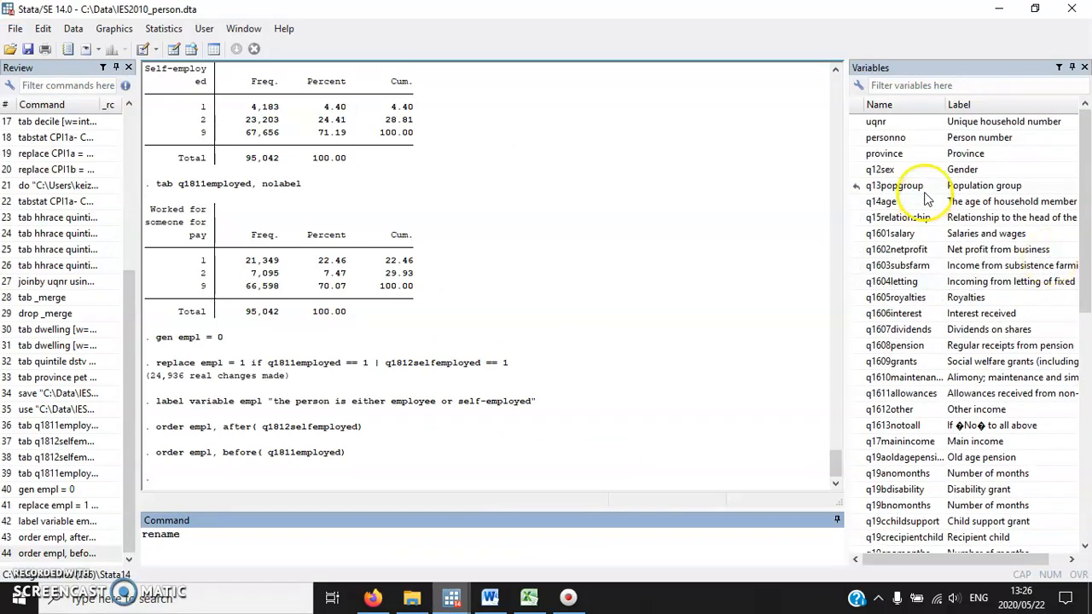
pyautogui.click(895, 170)
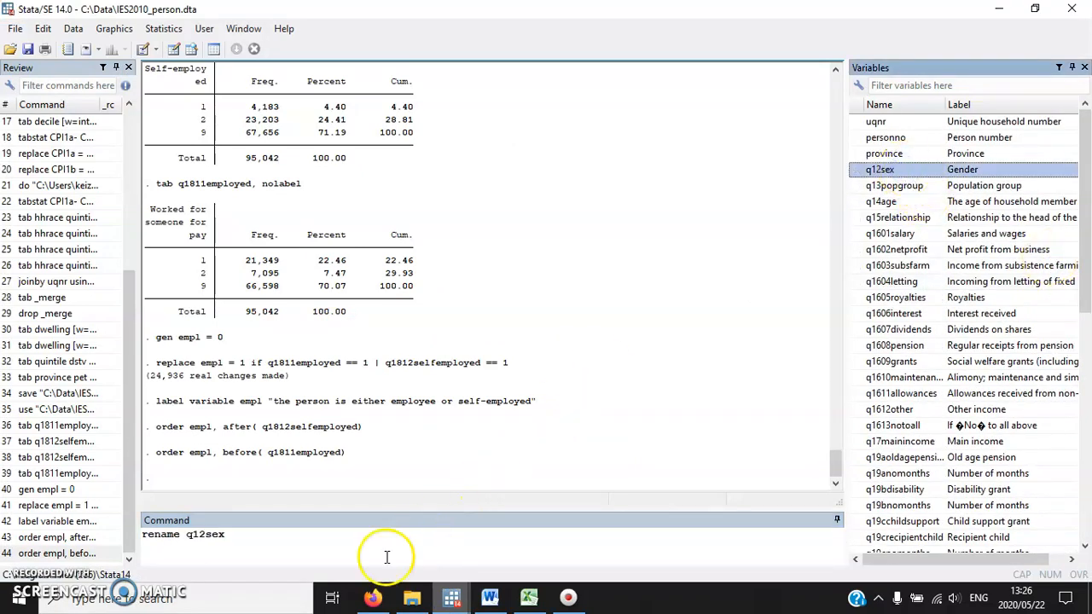
pyautogui.write('gender')
pyautogui.press('Return')
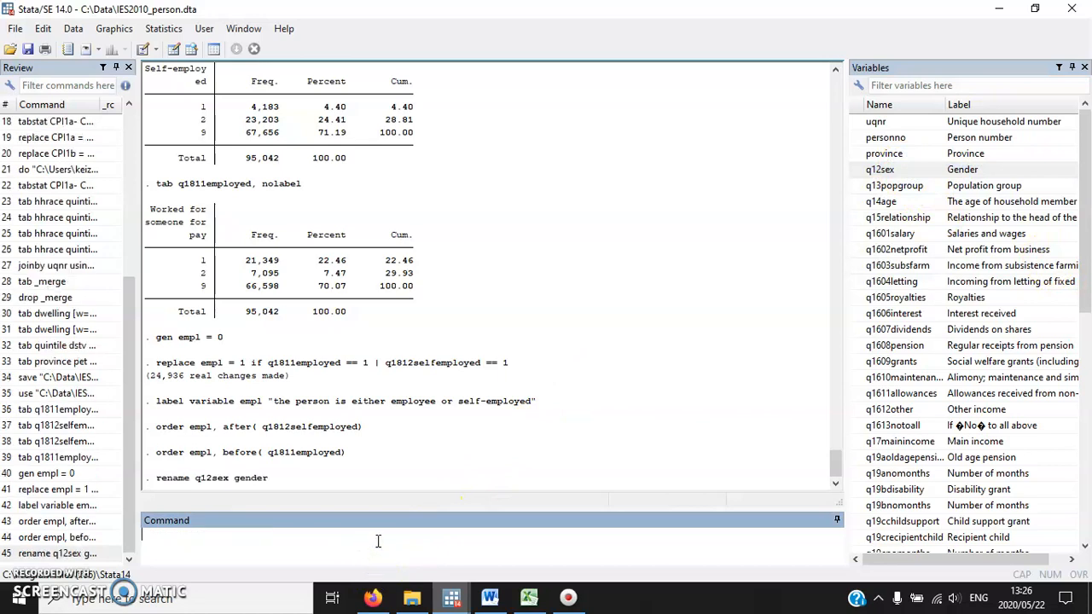
# Rename the variable q13popgroup to race.
pyautogui.write('rename')
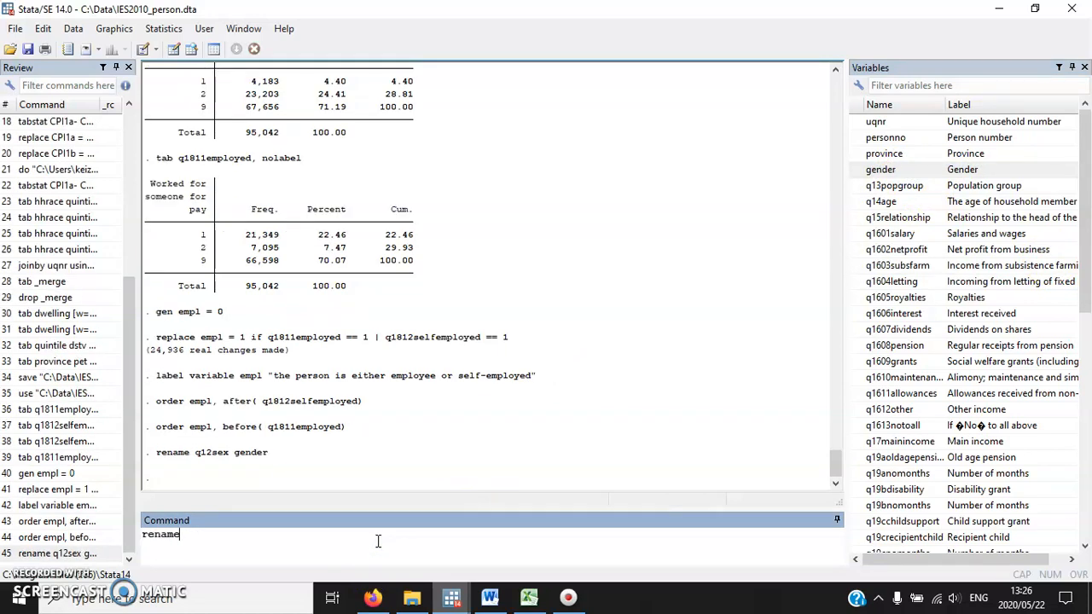
pyautogui.click(891, 185)
pyautogui.click(297, 546)
pyautogui.write('rac')
pyautogui.write('e')
pyautogui.press('Return')
# Rename the variable q14age to age.
pyautogui.write('re')
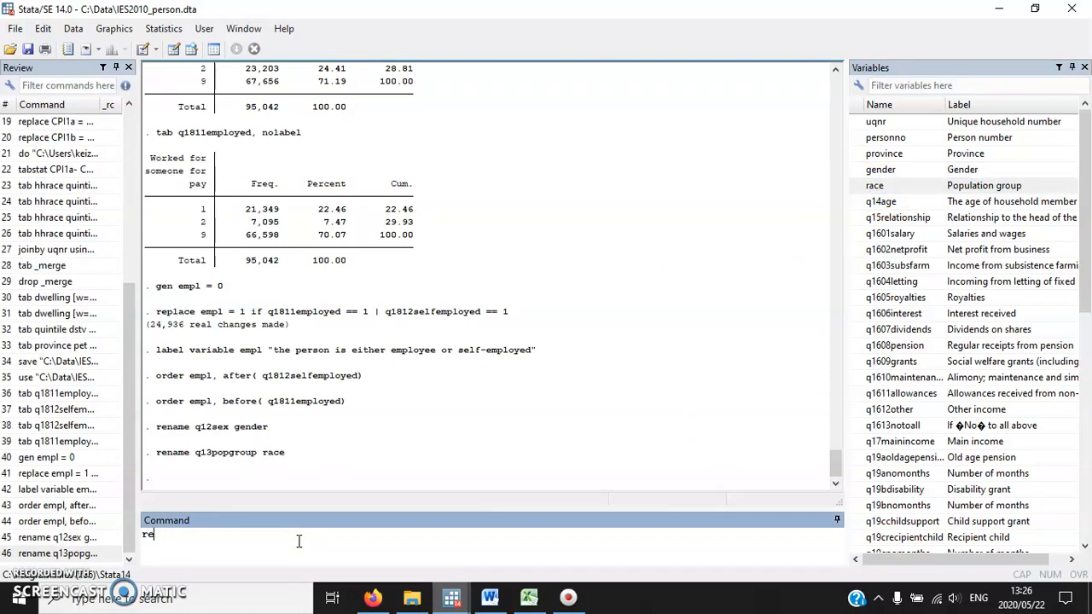
pyautogui.write('name')
pyautogui.click(908, 199)
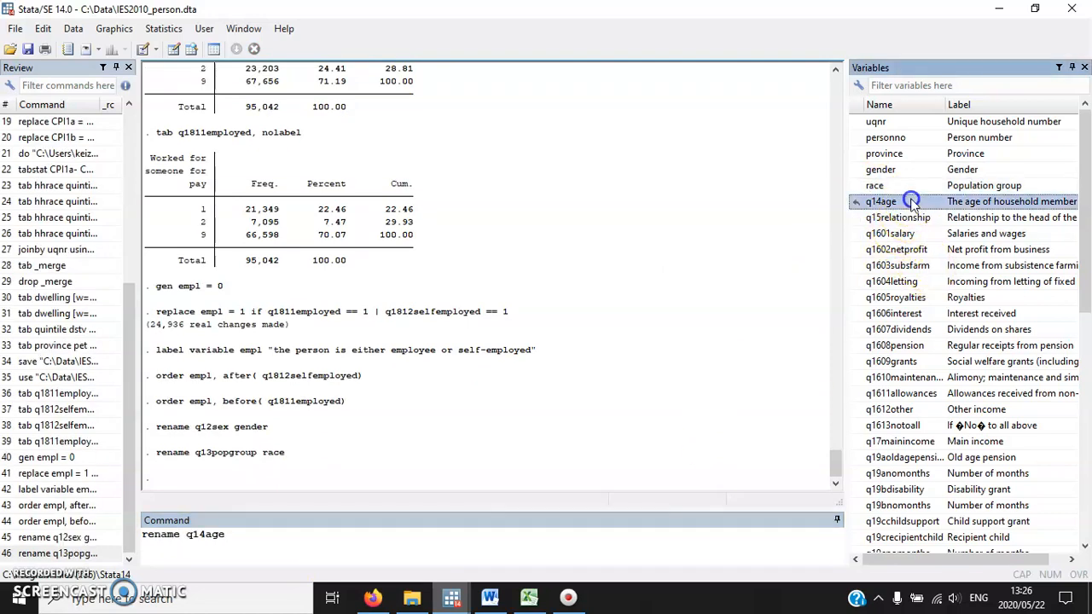
pyautogui.click(309, 530)
pyautogui.write('age')
pyautogui.press('Return')
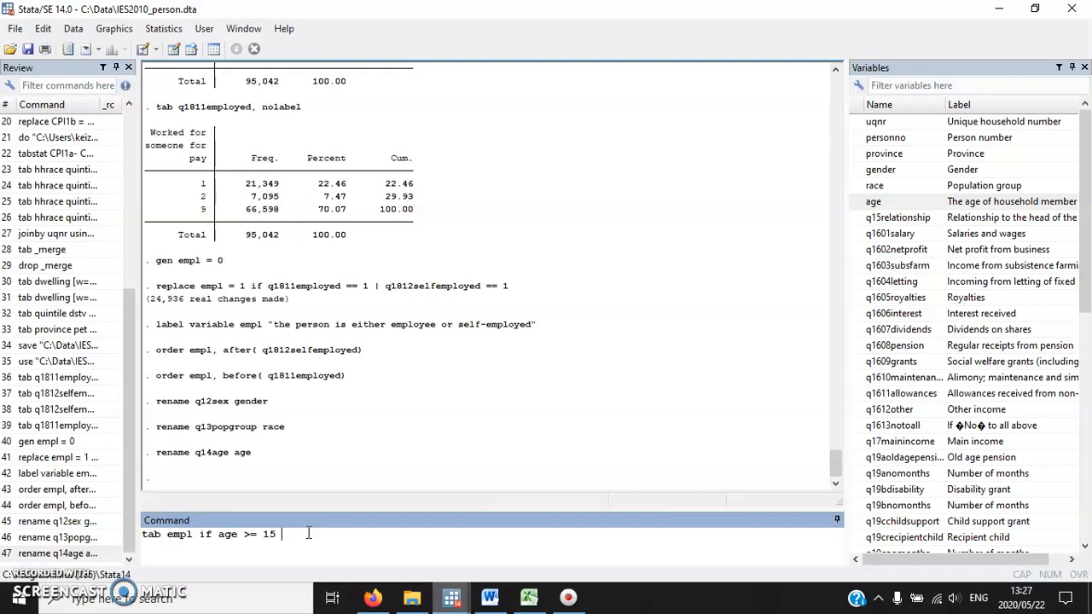
# Tabulate empl for persons with age >= 15 & age <= 65, weighted with [w=int(pweight)].
pyautogui.write('65 [w=int')
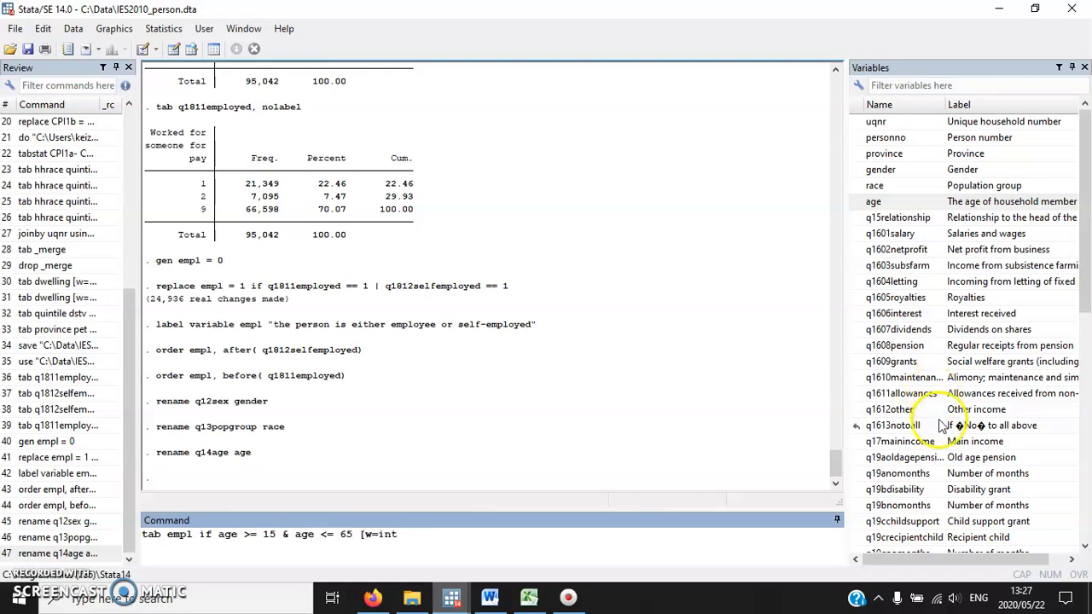
pyautogui.scroll(-9, 917, 503)
pyautogui.doubleClick(885, 538)
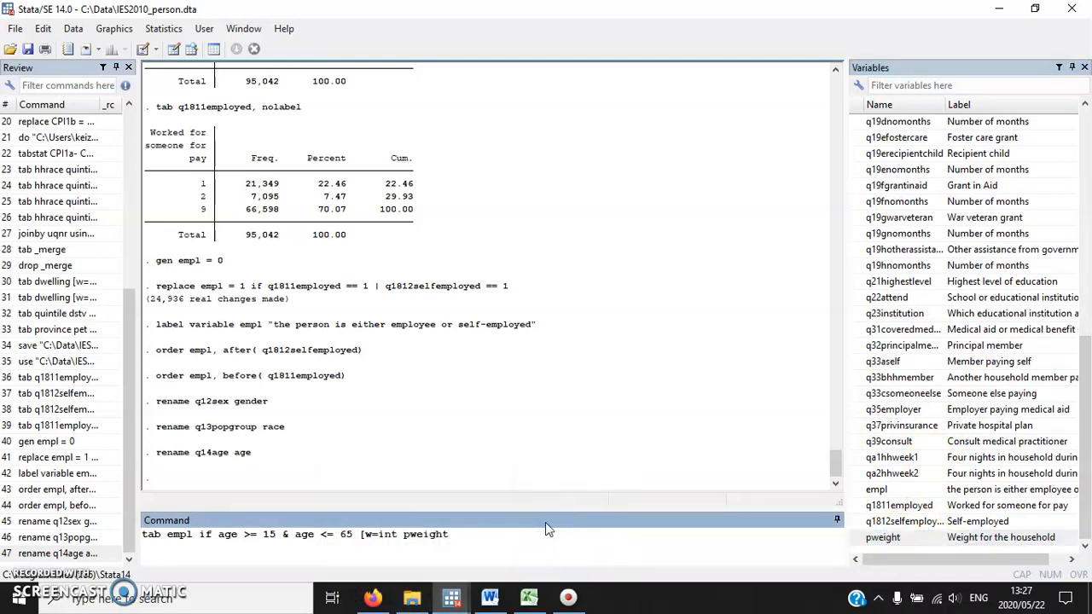
pyautogui.press('Left')
pyautogui.press('Left')
pyautogui.press('Left')
pyautogui.press('Left')
pyautogui.press('Left')
pyautogui.press('Left')
pyautogui.press('Left')
pyautogui.press('BackSpace')
pyautogui.write('(')
pyautogui.press('Right')
pyautogui.press('Right')
pyautogui.press('Right')
pyautogui.press('Right')
pyautogui.press('Right')
pyautogui.press('Right')
pyautogui.press('Right')
pyautogui.write(')]')
pyautogui.press('Return')
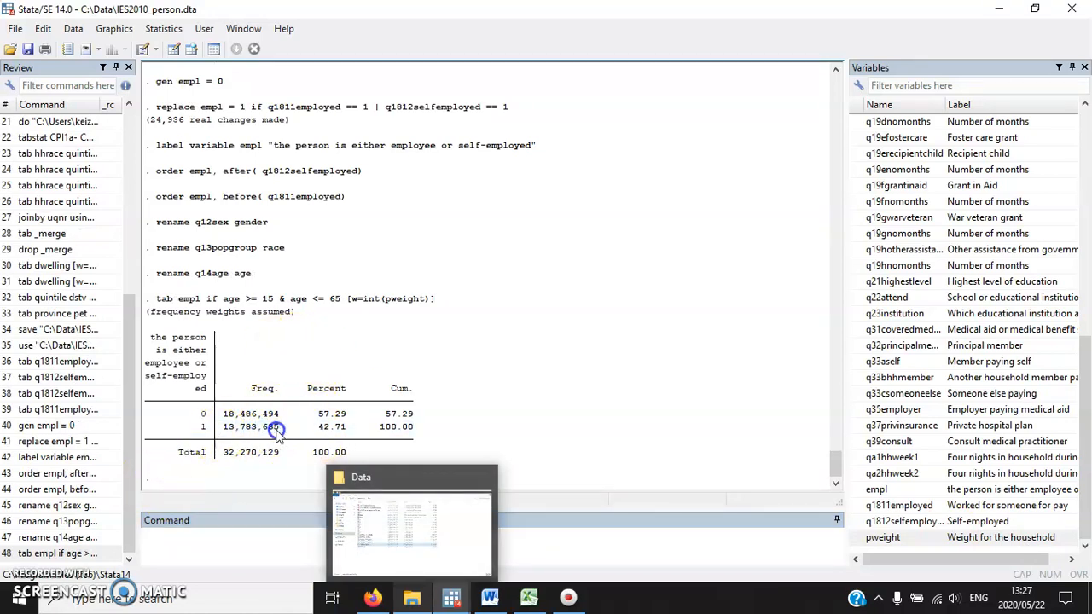
# Check exercise 11.14 in Word, switch back to Stata and tabulate race weighted with [w=int(pweight)].
pyautogui.click(673, 546)
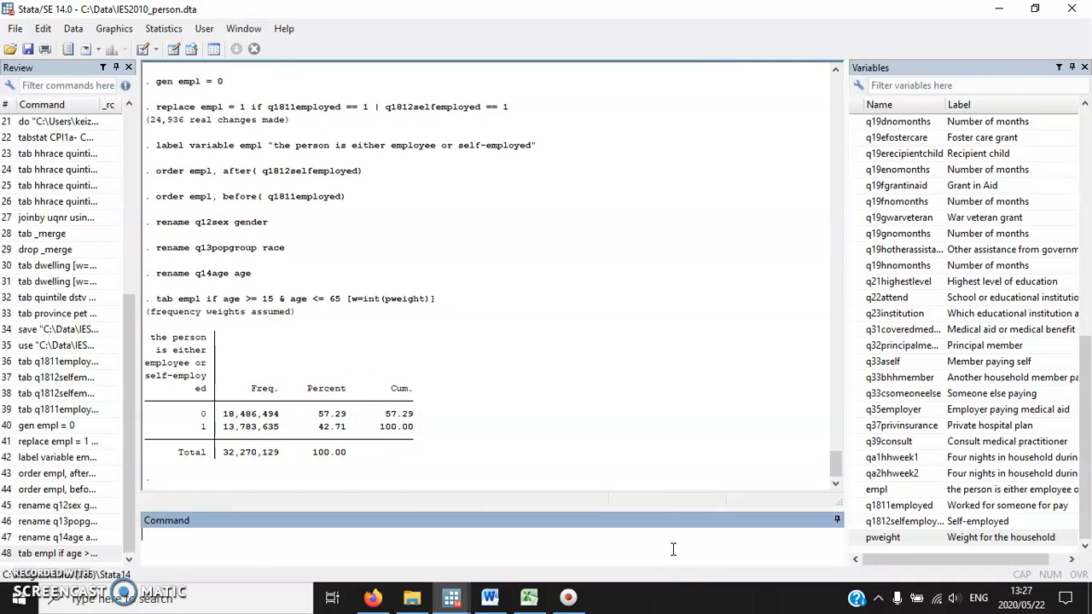
pyautogui.click(509, 388)
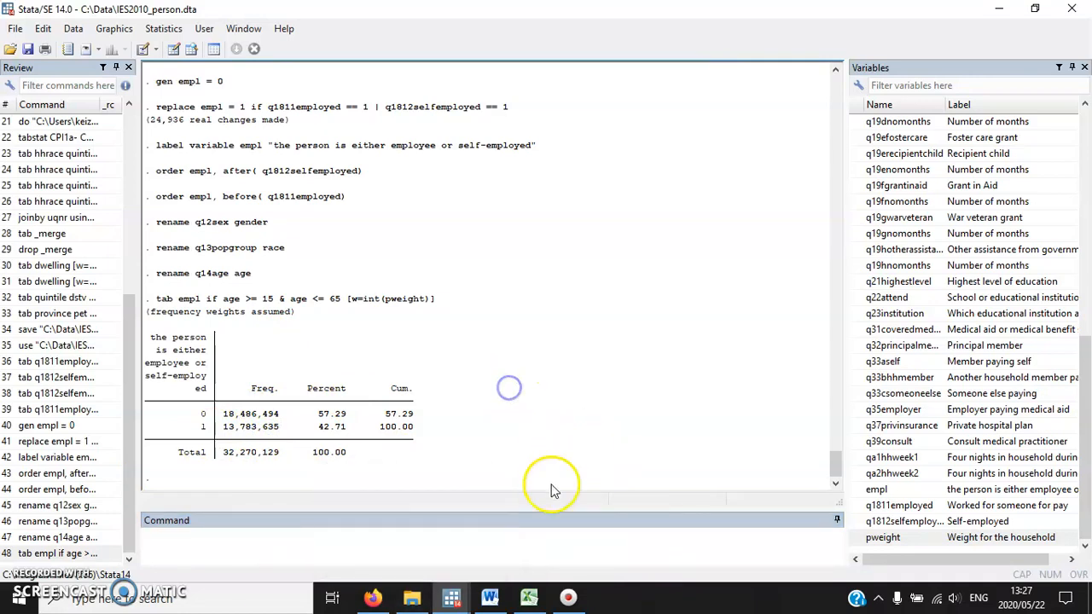
pyautogui.moveTo(497, 602)
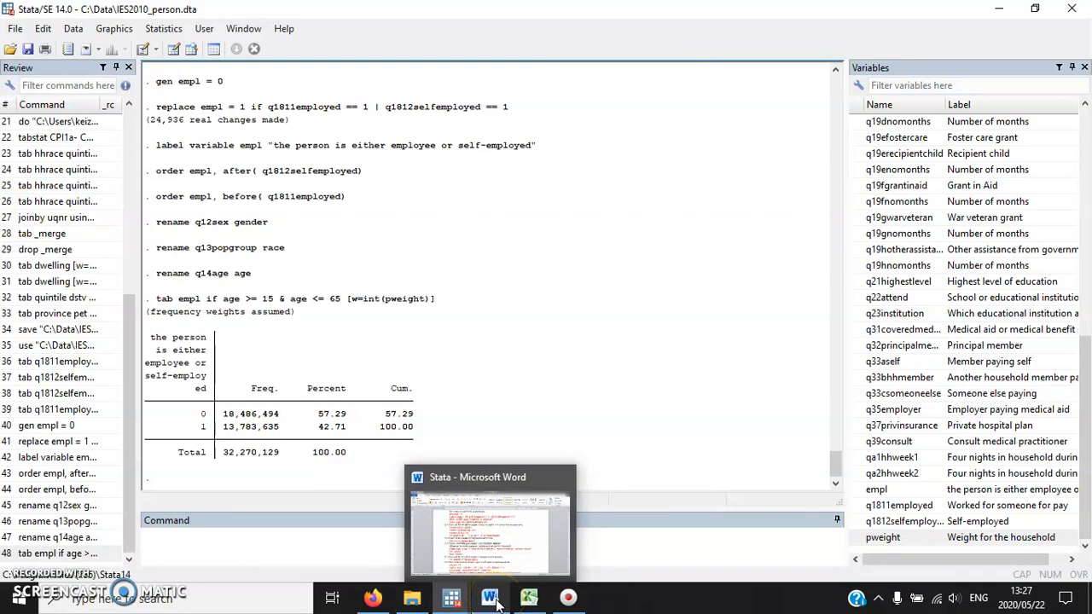
pyautogui.click(497, 602)
pyautogui.scroll(-3, 348, 331)
pyautogui.click(454, 246)
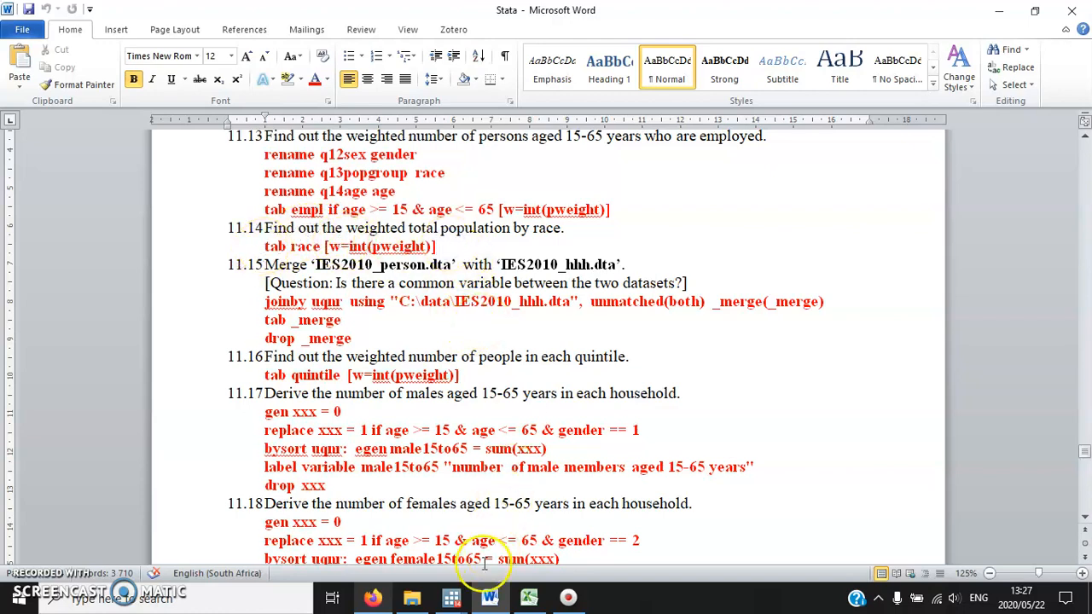
pyautogui.click(451, 597)
pyautogui.click(409, 529)
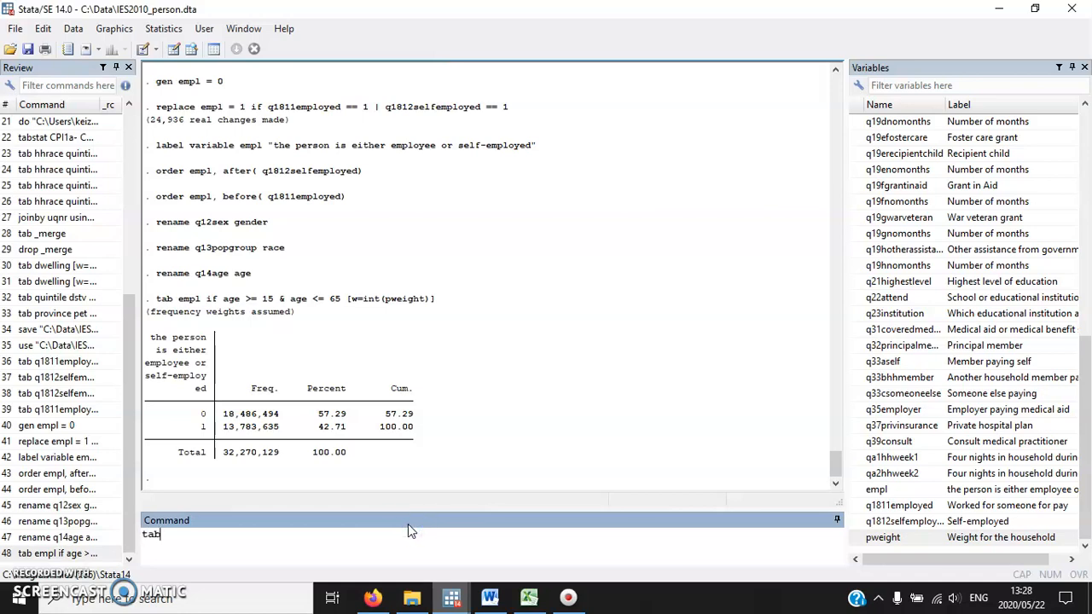
pyautogui.write('[w=int(pweight)]')
pyautogui.press('Return')
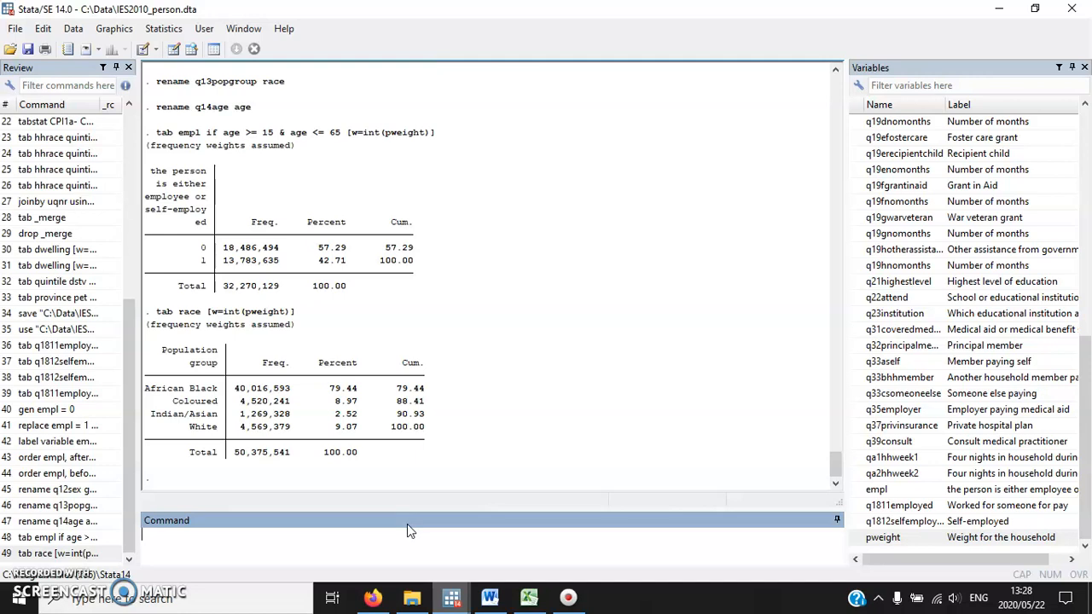
# Switch to Word, highlight the joinby, tab and drop commands of exercise 11.15, and return to Stata.
pyautogui.click(489, 597)
pyautogui.scroll(-1, 378, 290)
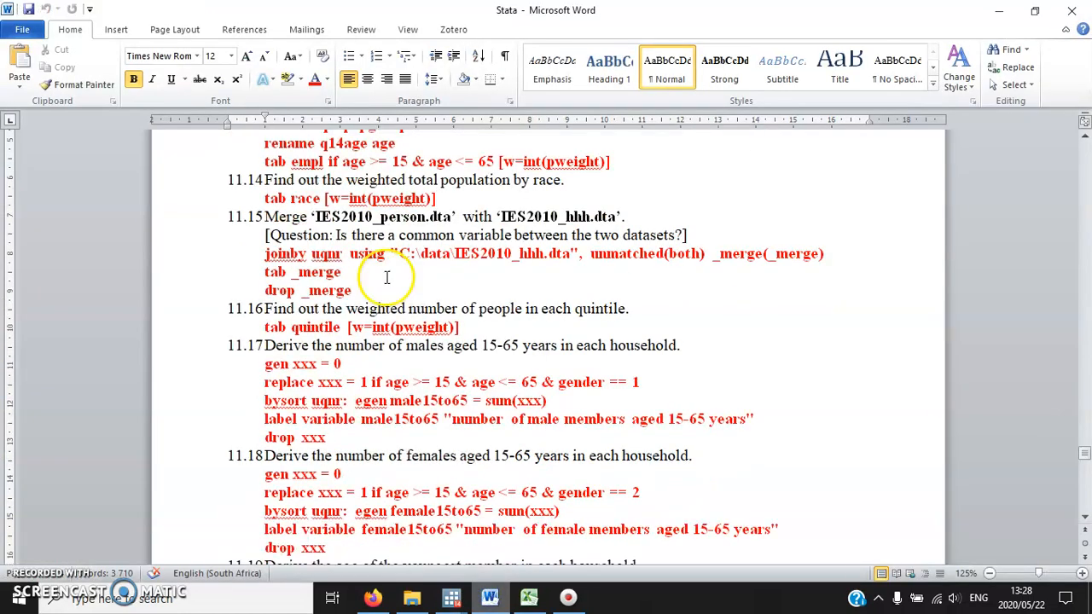
pyautogui.moveTo(354, 292); pyautogui.dragTo(264, 251)
pyautogui.click(294, 287)
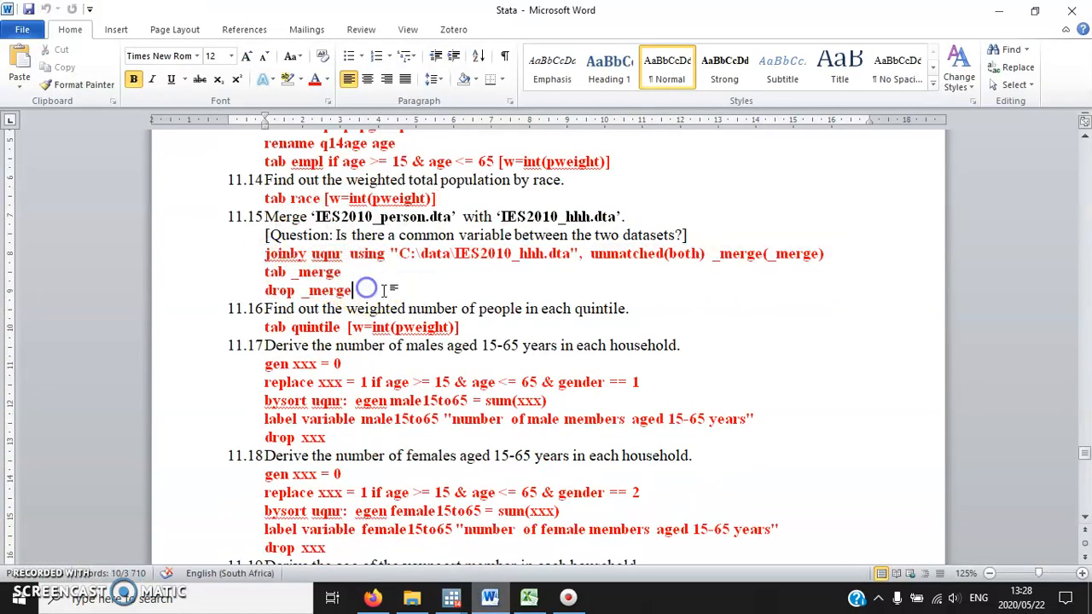
pyautogui.moveTo(451, 597)
pyautogui.click(346, 567)
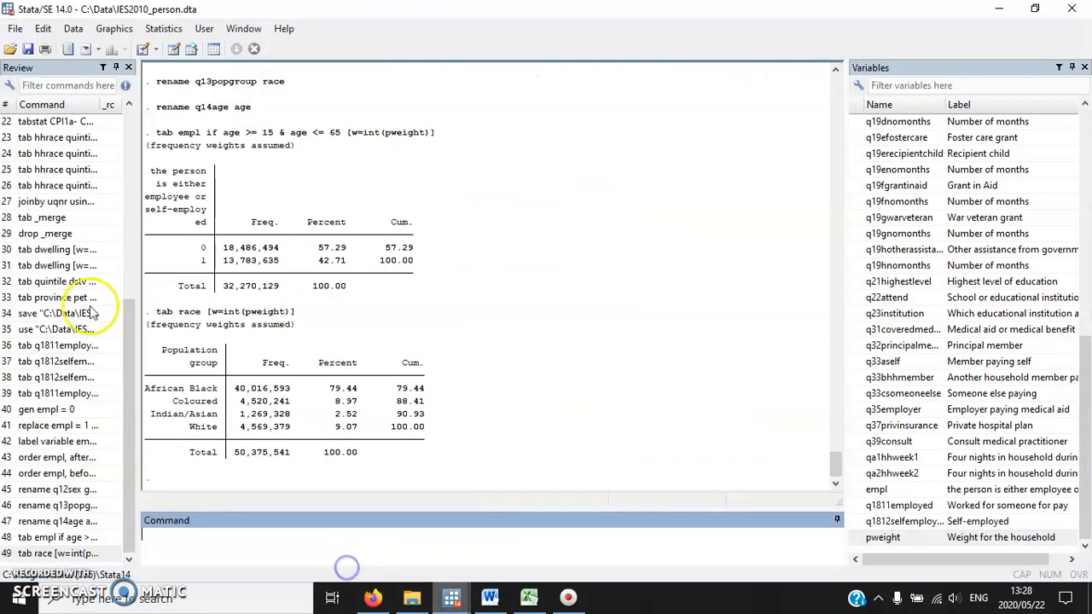
# Open the joinby dialog for pairwise combinations within groups and choose IES2010_hhh.dta as the dataset on disk.
pyautogui.click(74, 30)
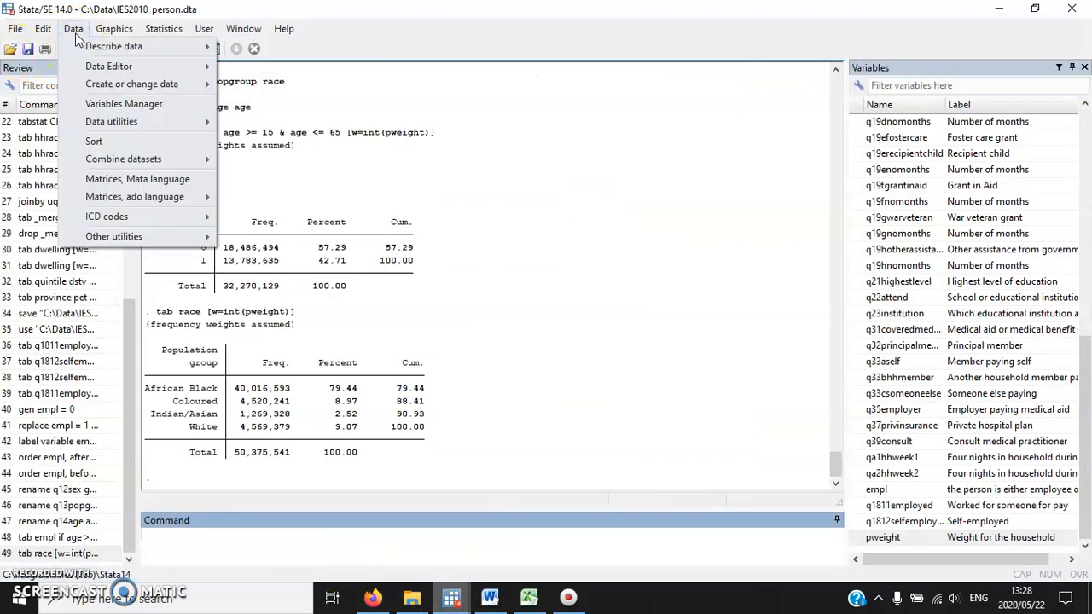
pyautogui.click(141, 161)
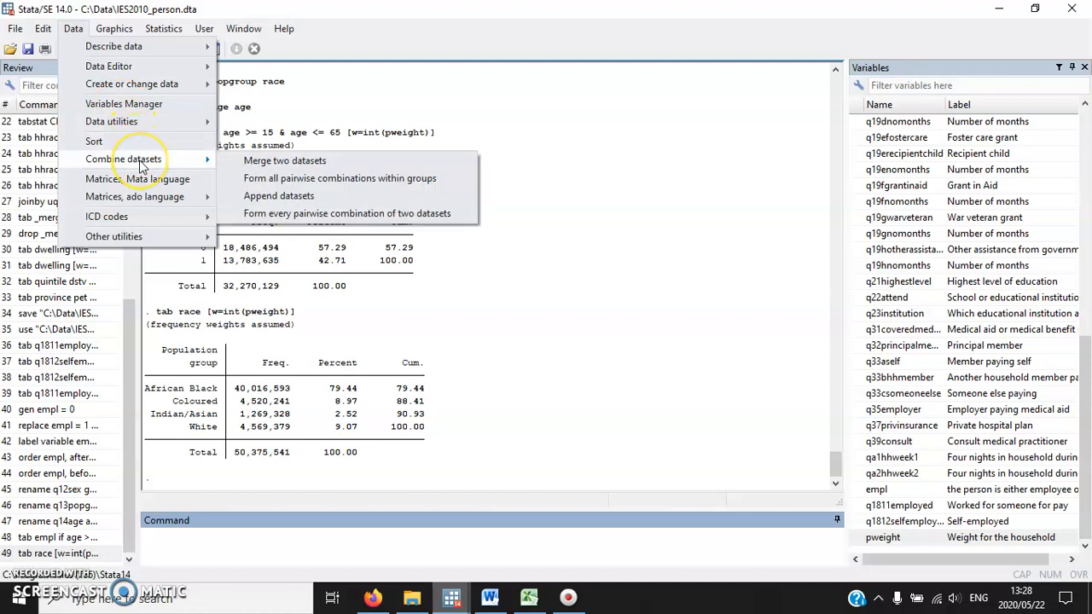
pyautogui.click(363, 181)
pyautogui.click(686, 275)
pyautogui.click(776, 274)
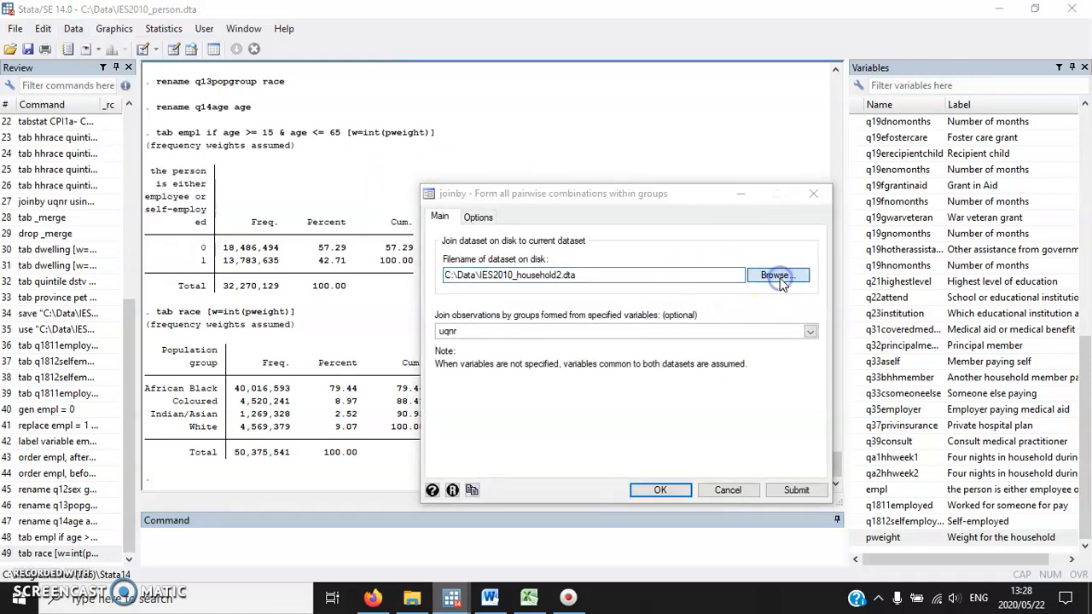
pyautogui.doubleClick(618, 417)
# Check the joinby options and run it by uqnr, including unmatched observations from both datasets and marking the result in _merge.
pyautogui.click(494, 330)
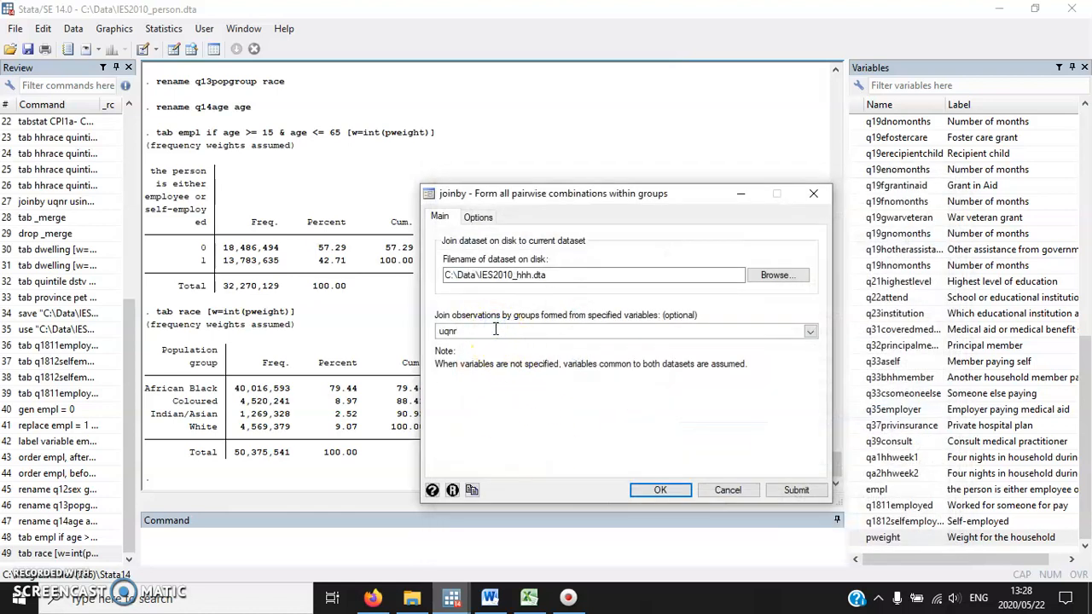
pyautogui.click(466, 332)
pyautogui.click(479, 219)
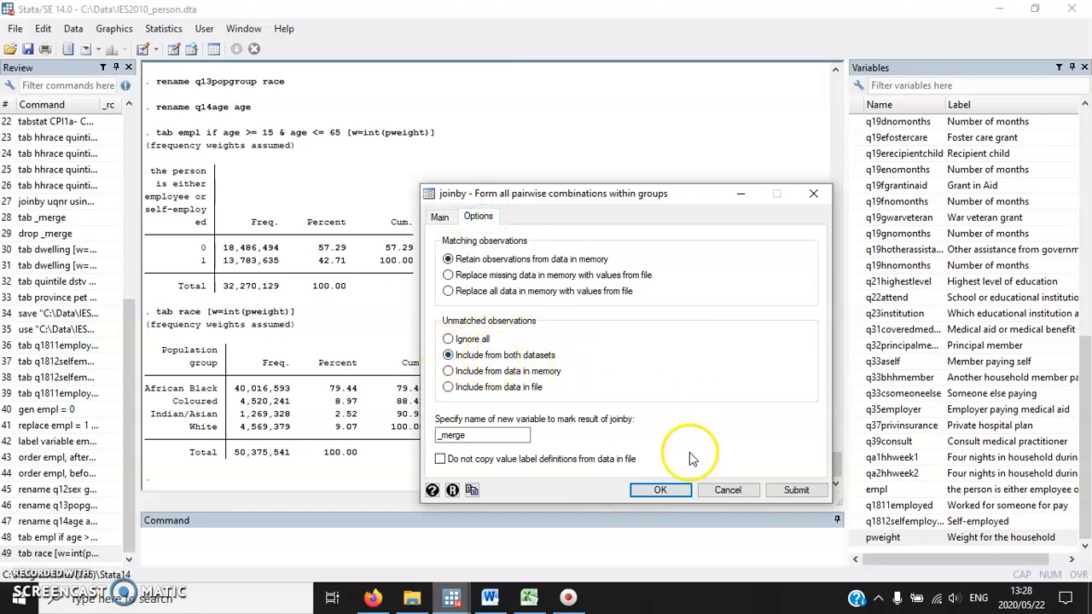
pyautogui.click(439, 217)
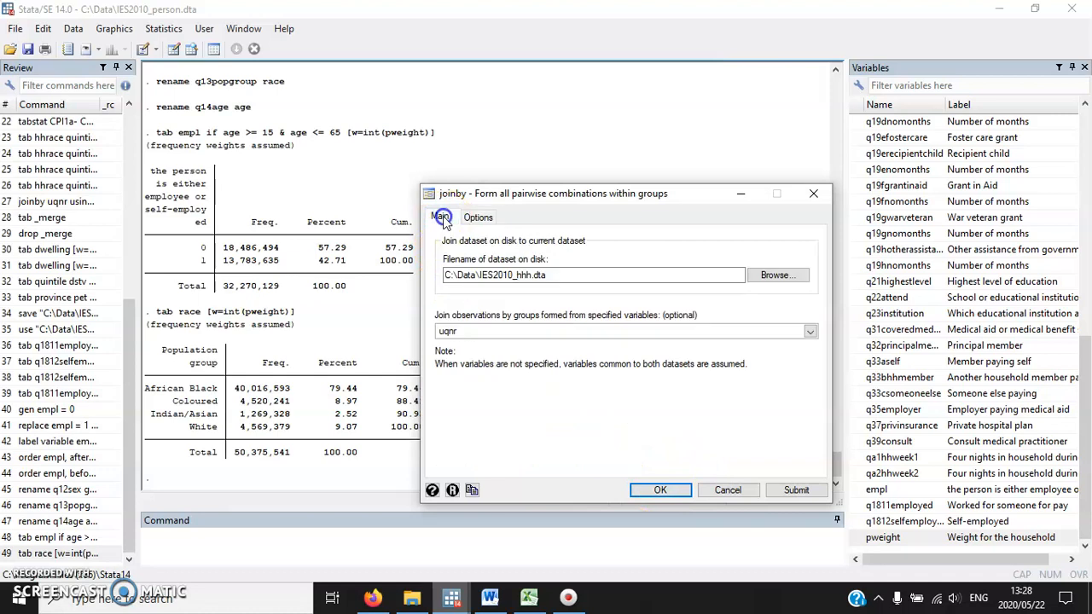
pyautogui.click(662, 492)
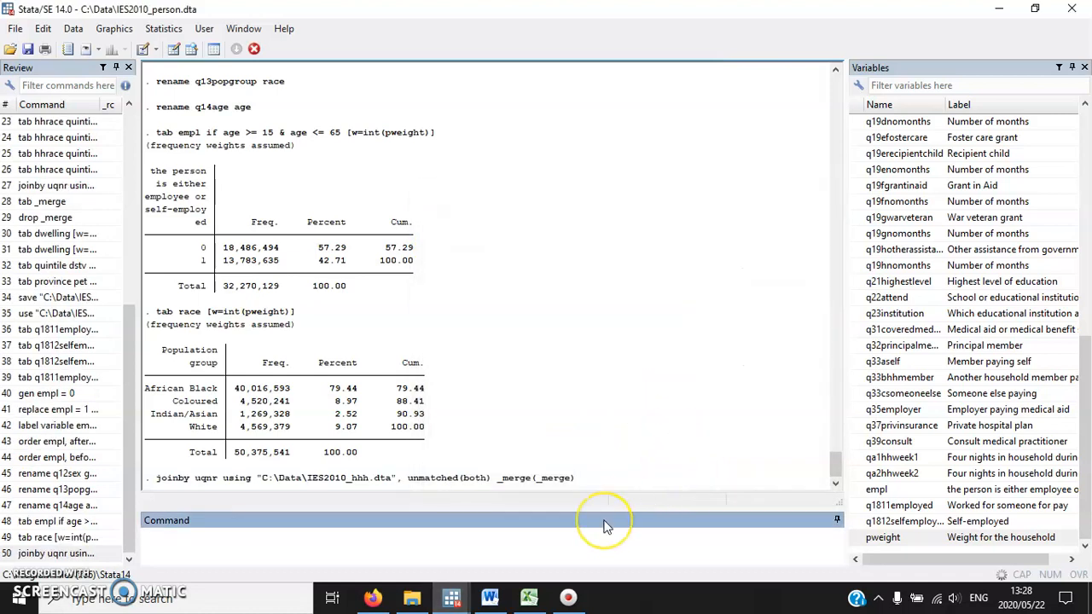
# Tabulate _merge to check the join, drop the _merge variable and look through the variable list.
pyautogui.write('tab _merge')
pyautogui.press('Return')
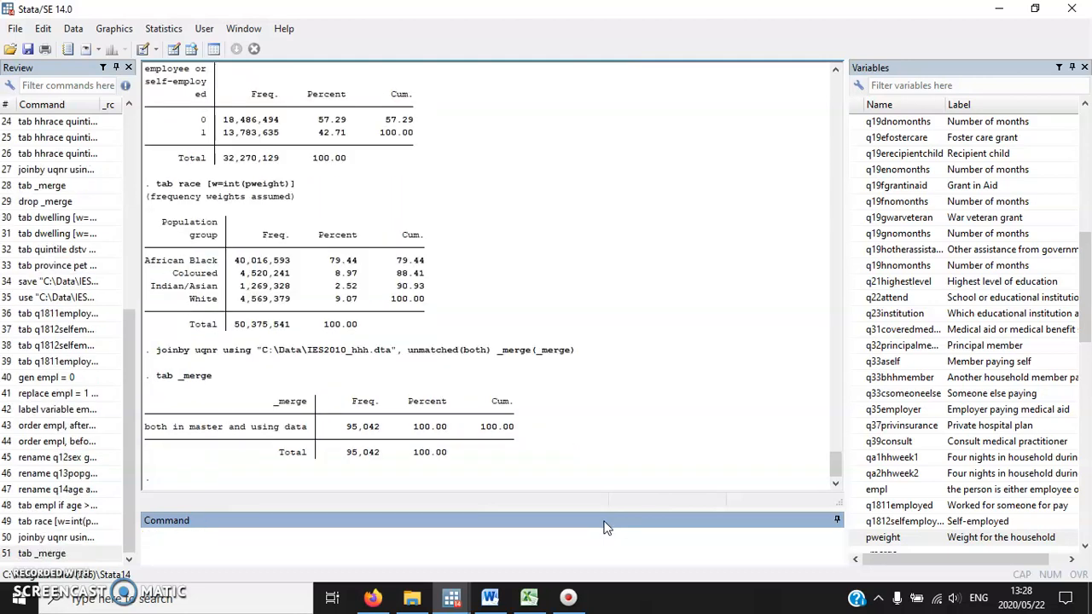
pyautogui.write('drop _merge')
pyautogui.press('Return')
pyautogui.scroll(-15, 938, 430)
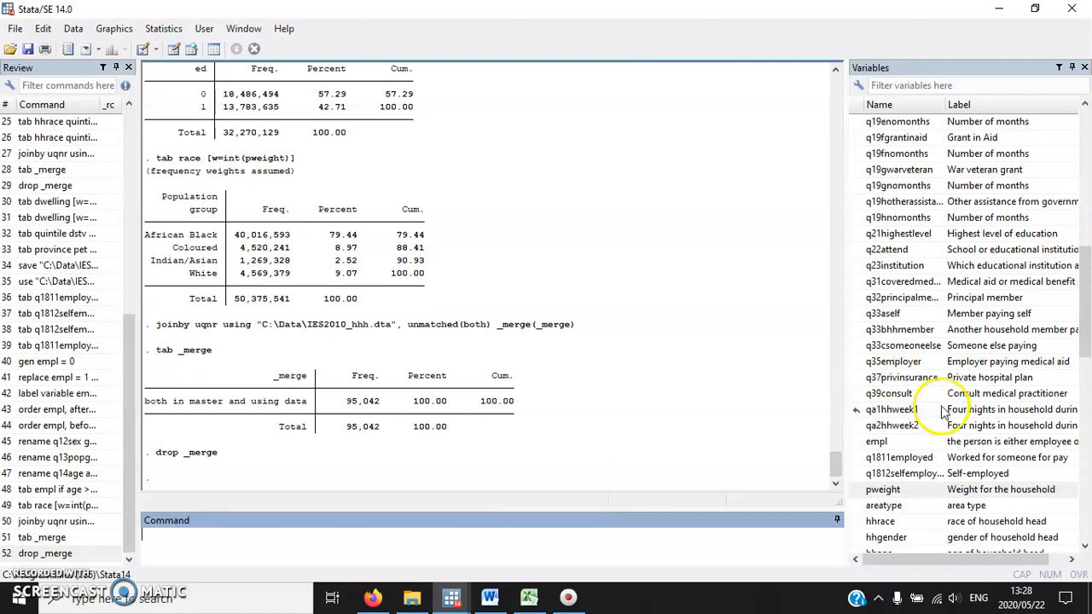
# Check exercise 11.16 in Word, switch back to Stata and tabulate quintile weighted with [w=int(pweight)].
pyautogui.moveTo(446, 597)
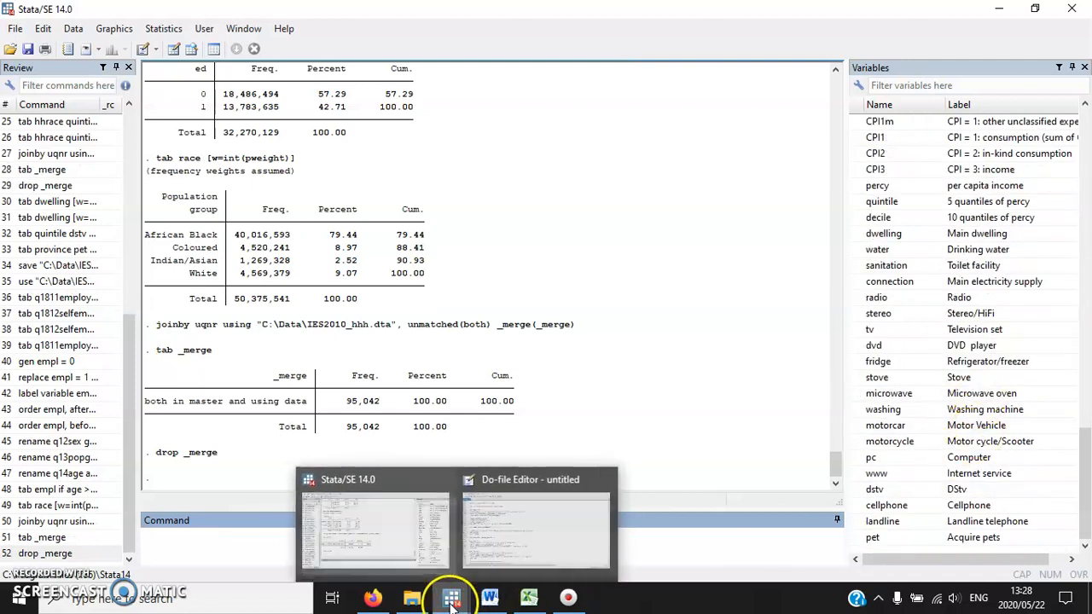
pyautogui.click(519, 540)
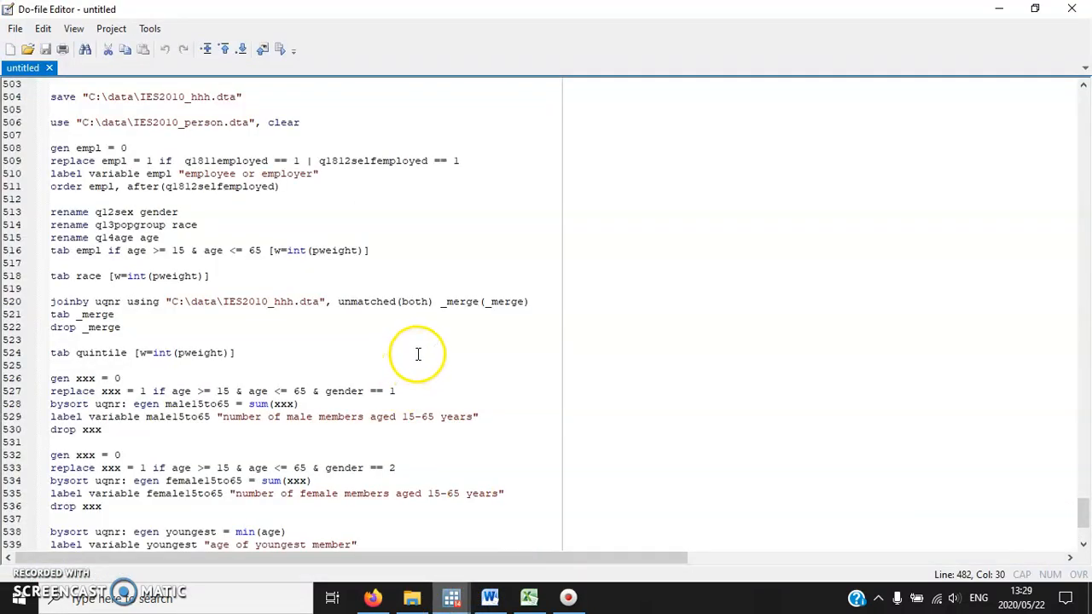
pyautogui.click(490, 596)
pyautogui.scroll(-2, 440, 332)
pyautogui.scroll(-1, 442, 336)
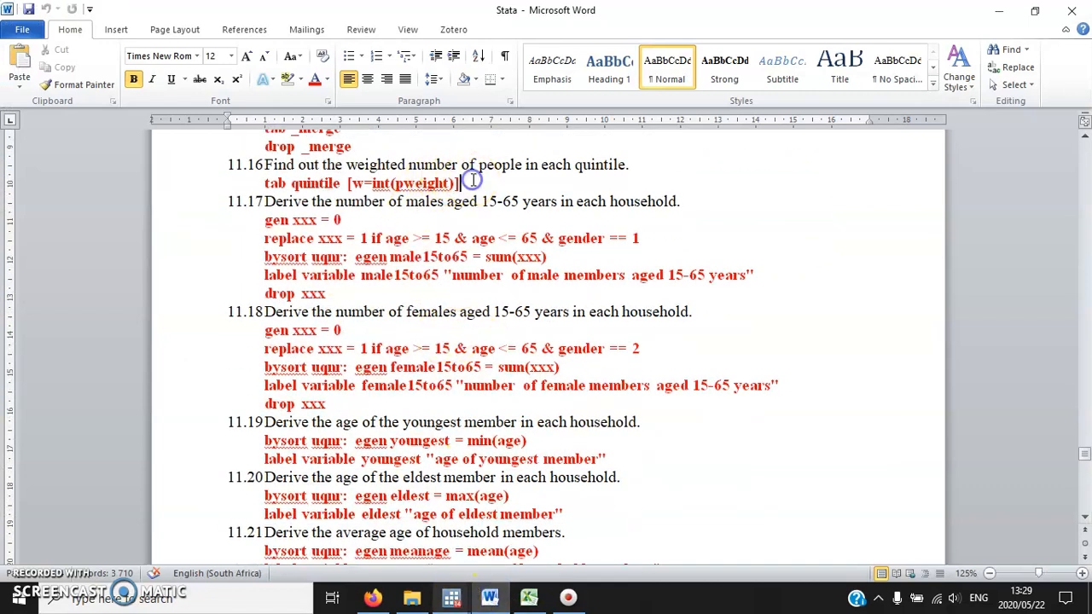
pyautogui.moveTo(451, 597)
pyautogui.click(384, 526)
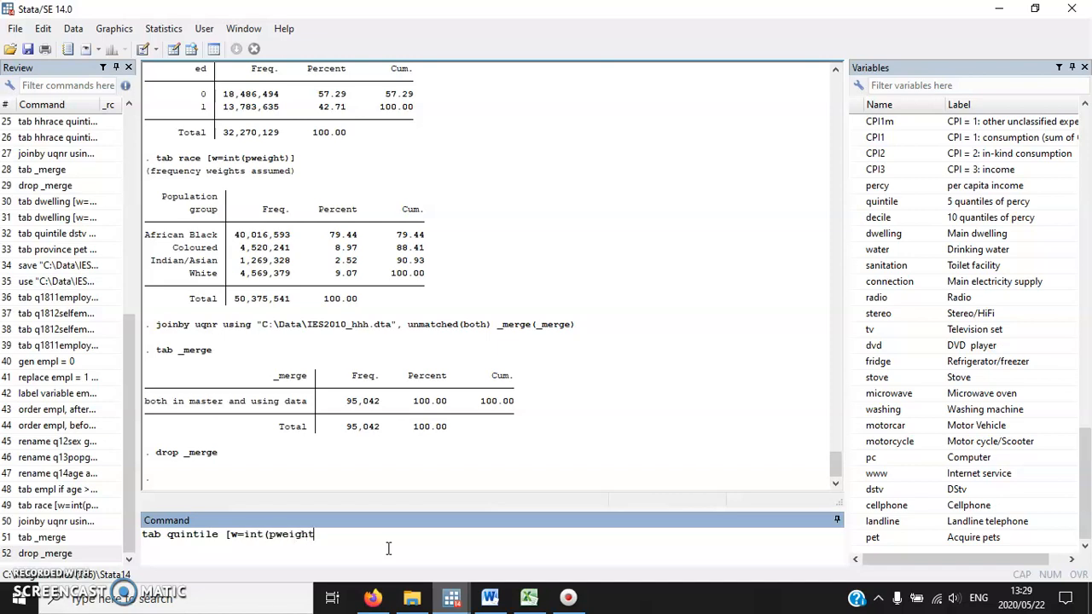
pyautogui.press('Return')
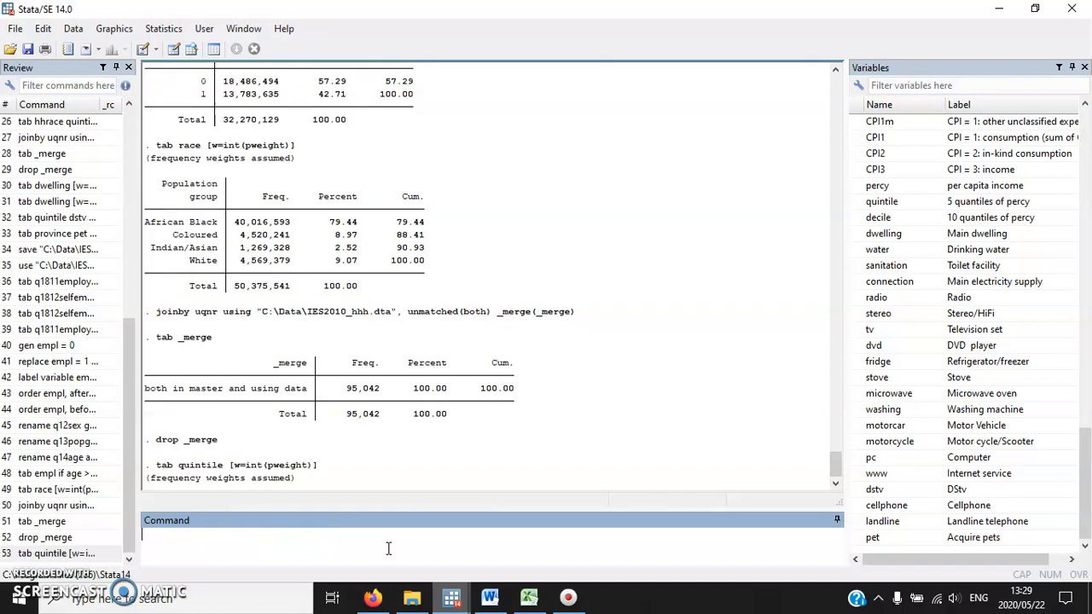
# Highlight the rows for quintiles 1 and 5 and the total frequency in the quintile table to examine them.
pyautogui.moveTo(312, 376); pyautogui.dragTo(444, 433)
pyautogui.click(443, 432)
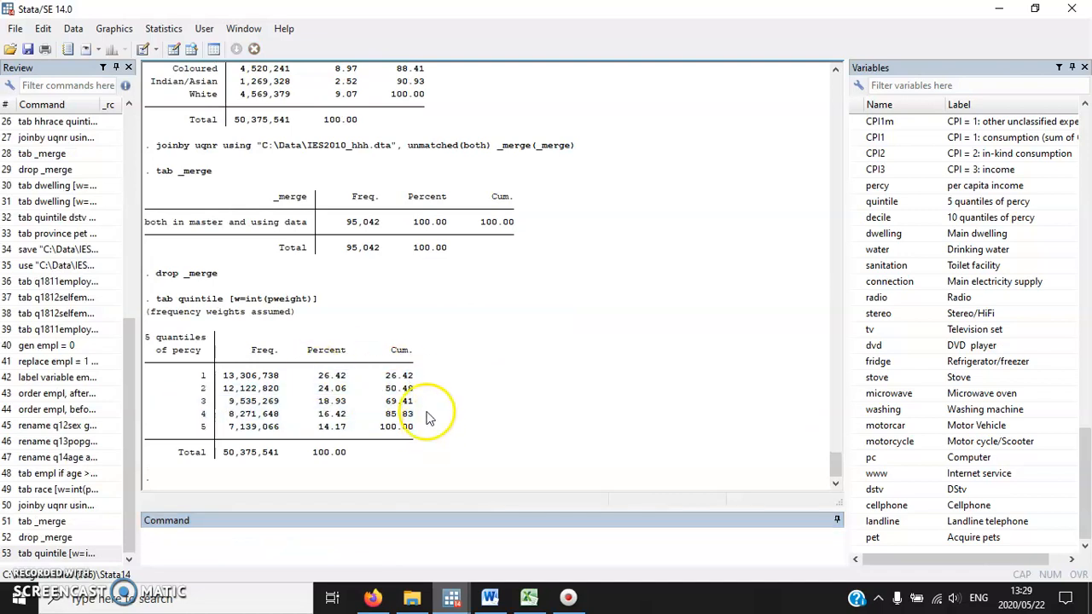
pyautogui.moveTo(417, 375); pyautogui.dragTo(196, 378)
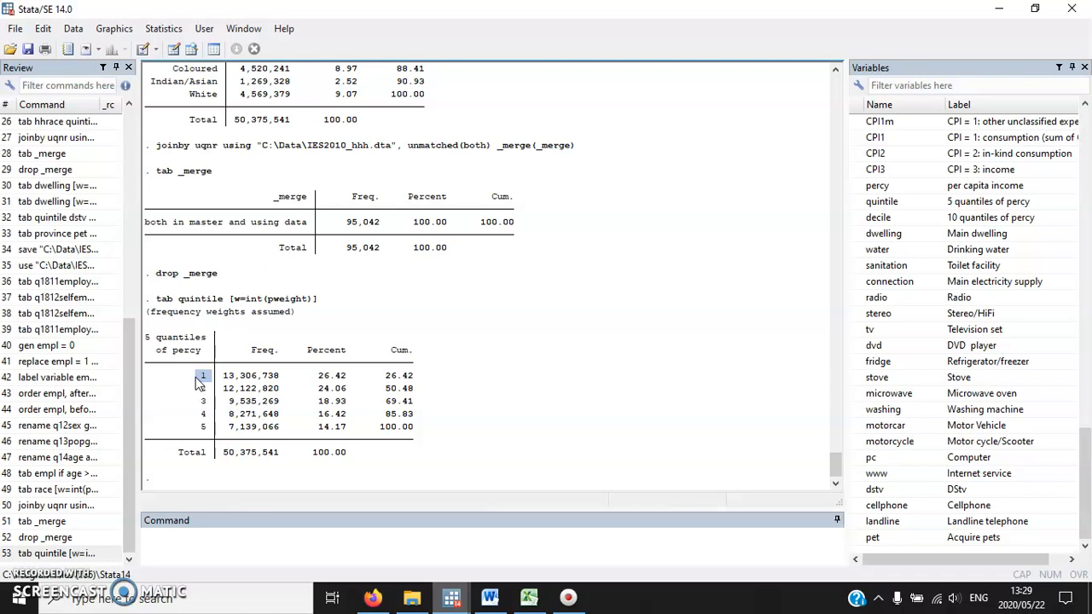
pyautogui.moveTo(426, 382); pyautogui.dragTo(153, 379)
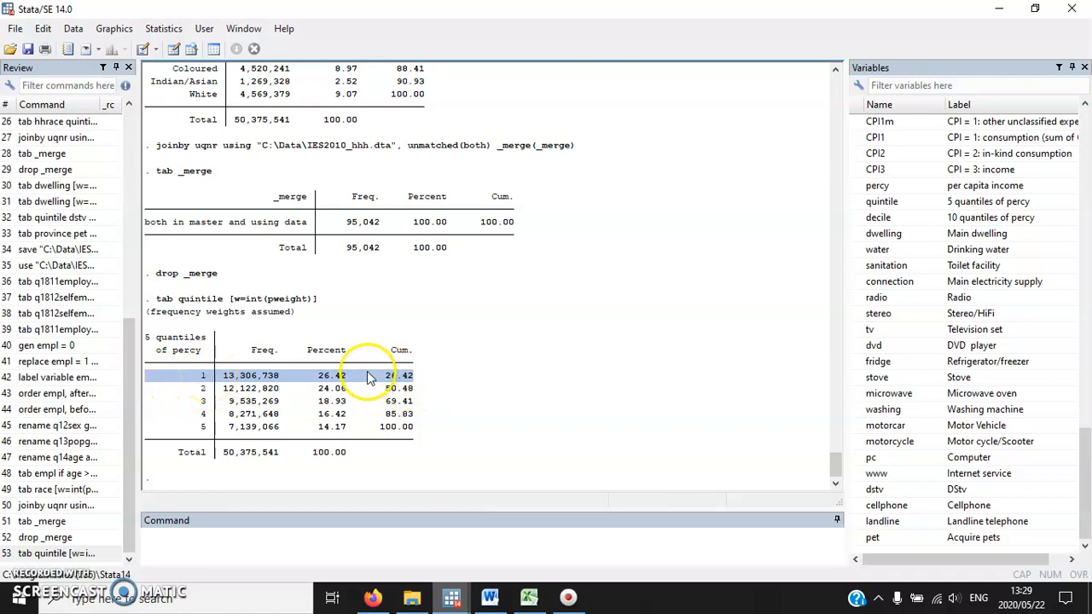
pyautogui.moveTo(201, 427); pyautogui.dragTo(438, 429)
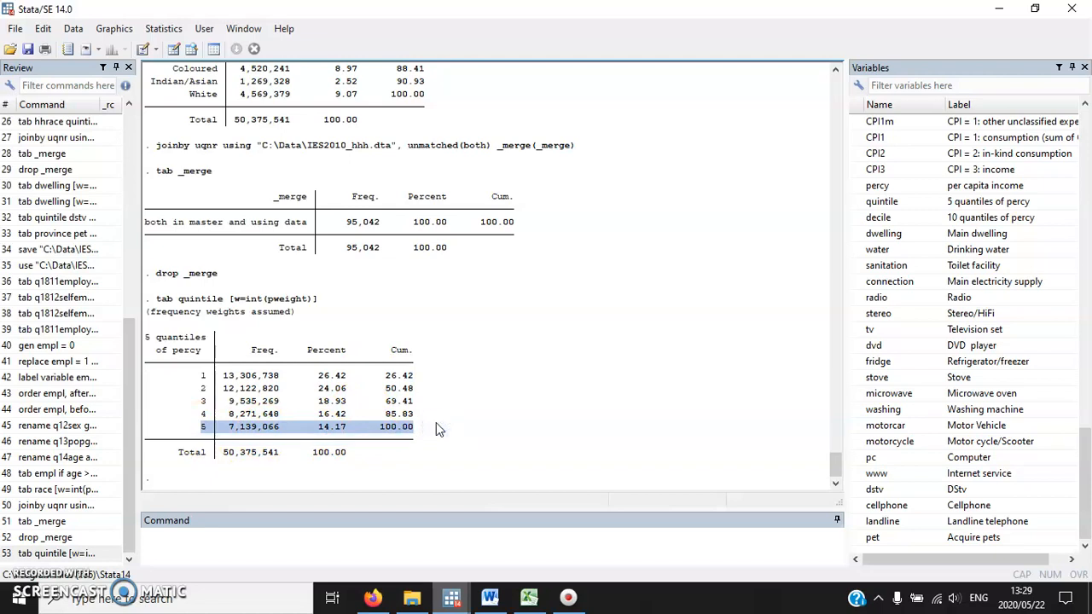
pyautogui.moveTo(223, 453); pyautogui.dragTo(283, 453)
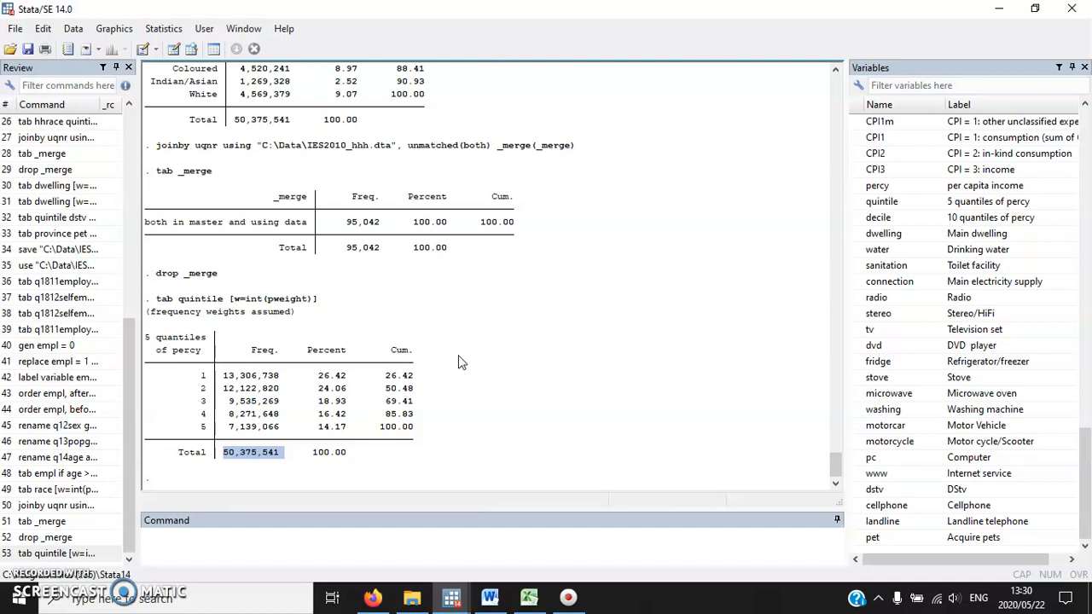
# Check exercise 11.17 in the Word document, switch to Excel and create a new blank workbook.
pyautogui.click(489, 597)
pyautogui.scroll(-1, 495, 341)
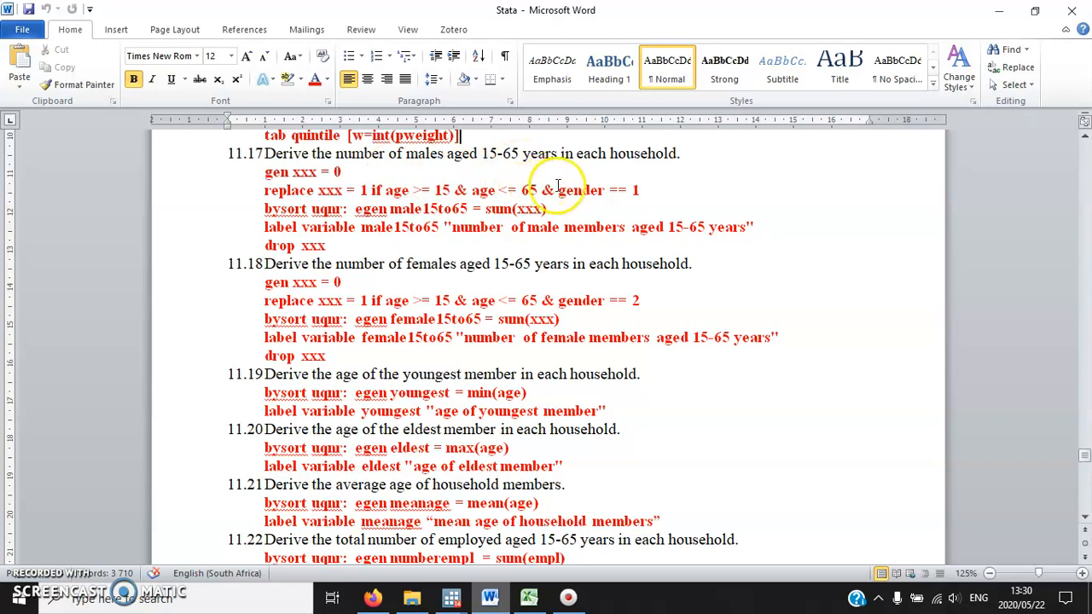
pyautogui.click(528, 597)
pyautogui.click(22, 29)
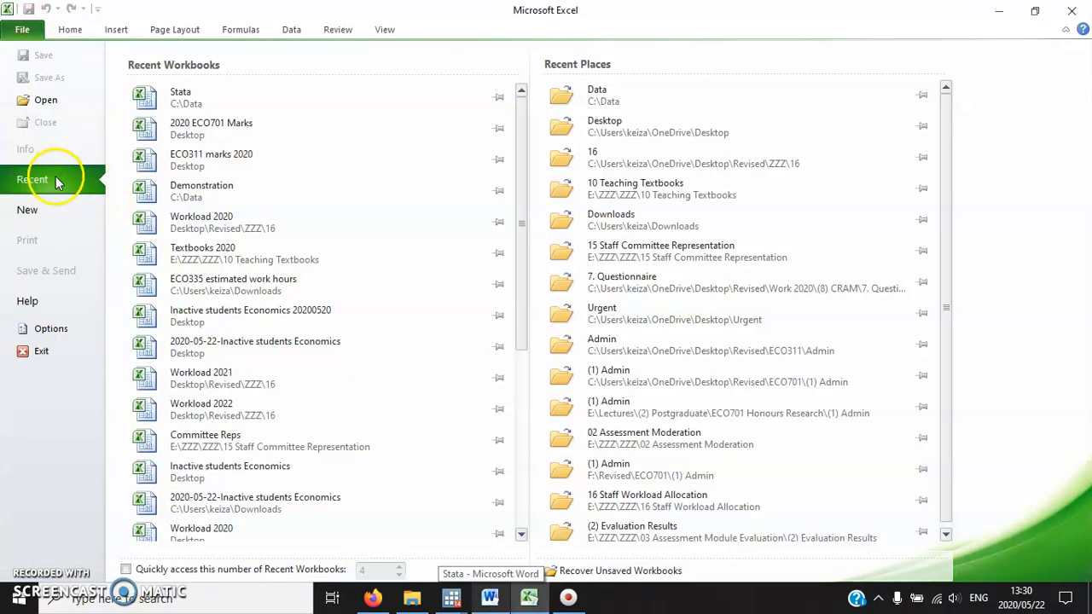
pyautogui.click(28, 210)
pyautogui.doubleClick(151, 150)
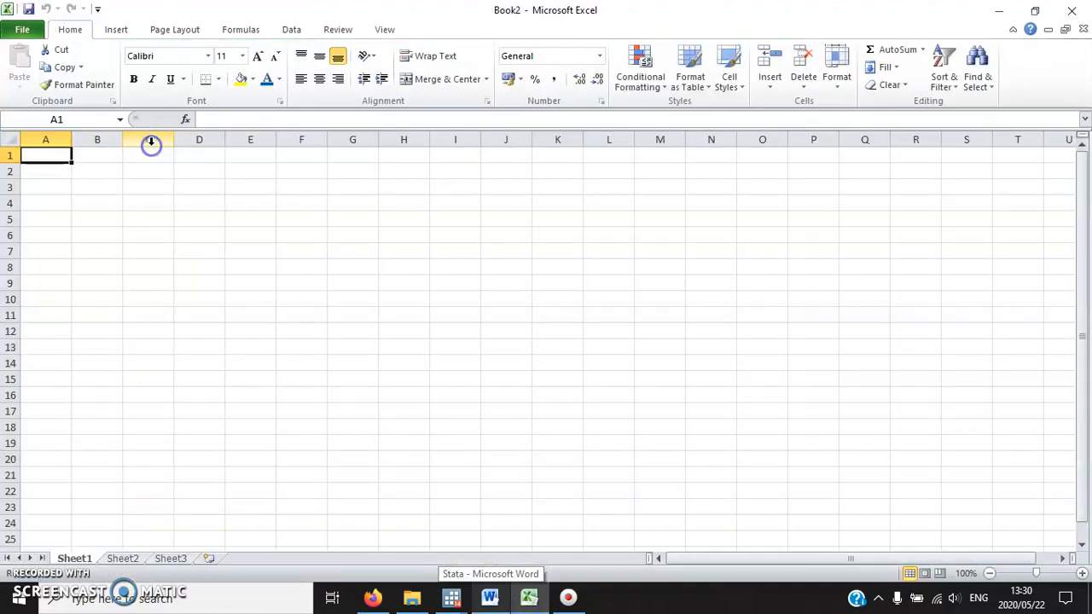
# Enlarge the font of the whole sheet to size 20.
pyautogui.click(16, 140)
pyautogui.click(258, 56)
pyautogui.click(258, 55)
pyautogui.click(258, 56)
pyautogui.click(258, 55)
pyautogui.click(258, 56)
# Enter the heading uqnr in B1 and fill B2:B6 with 1 for the first household.
pyautogui.click(95, 150)
pyautogui.write('uqnr')
pyautogui.press('Return')
pyautogui.write('1')
pyautogui.press('Return')
pyautogui.write('1')
pyautogui.press('Return')
pyautogui.write('1')
pyautogui.press('Return')
# Add a personnr column in C with person numbers 1 to 5 in C2:C6 and fit the column width to its content.
pyautogui.write('1')
pyautogui.press('Return')
pyautogui.write('1')
pyautogui.press('Return')
pyautogui.click(145, 162)
pyautogui.write('personnr')
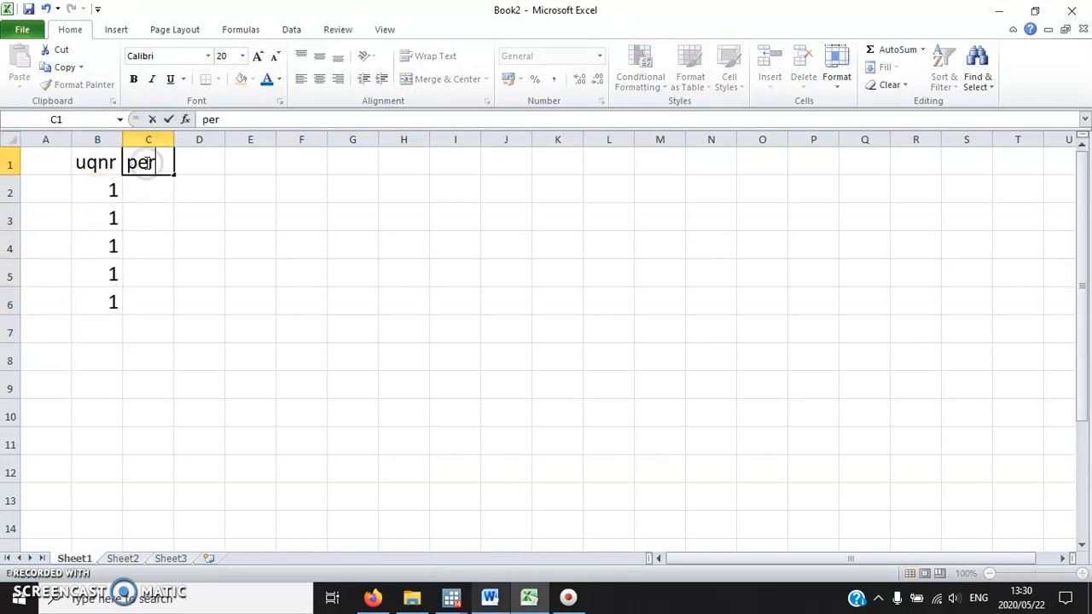
pyautogui.press('Return')
pyautogui.write('1')
pyautogui.press('Return')
pyautogui.write('2')
pyautogui.press('Return')
pyautogui.write('3')
pyautogui.press('Return')
pyautogui.write('4')
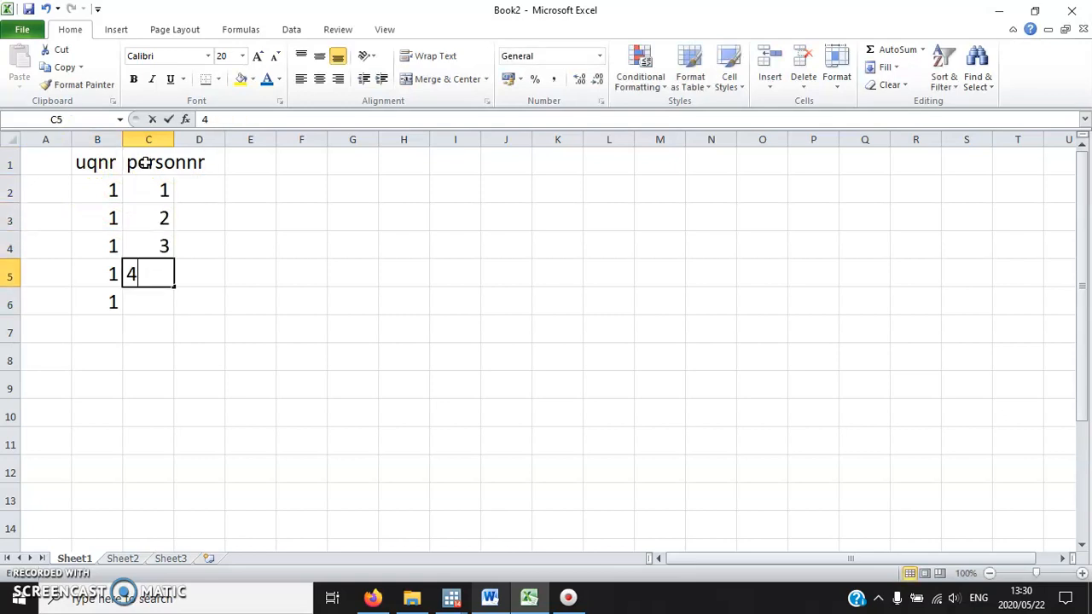
# Add a gender column in D with M, M, M, F, F in D2:D6 and fit the column width to its content.
pyautogui.press('Return')
pyautogui.write('5')
pyautogui.press('Return')
pyautogui.doubleClick(167, 142)
pyautogui.click(228, 158)
pyautogui.write('gender')
pyautogui.press('Return')
pyautogui.write('M')
pyautogui.press('Return')
pyautogui.write('M')
pyautogui.press('Return')
pyautogui.write('F')
pyautogui.press('Return')
pyautogui.press('Up')
pyautogui.write('M')
pyautogui.press('Return')
pyautogui.write('F')
pyautogui.press('Return')
pyautogui.write('F')
pyautogui.press('Return')
pyautogui.doubleClick(262, 141)
# Add an age column in E with the values 5, 20, 30, 10 and 70 in E2:E6.
pyautogui.click(305, 157)
pyautogui.write('age')
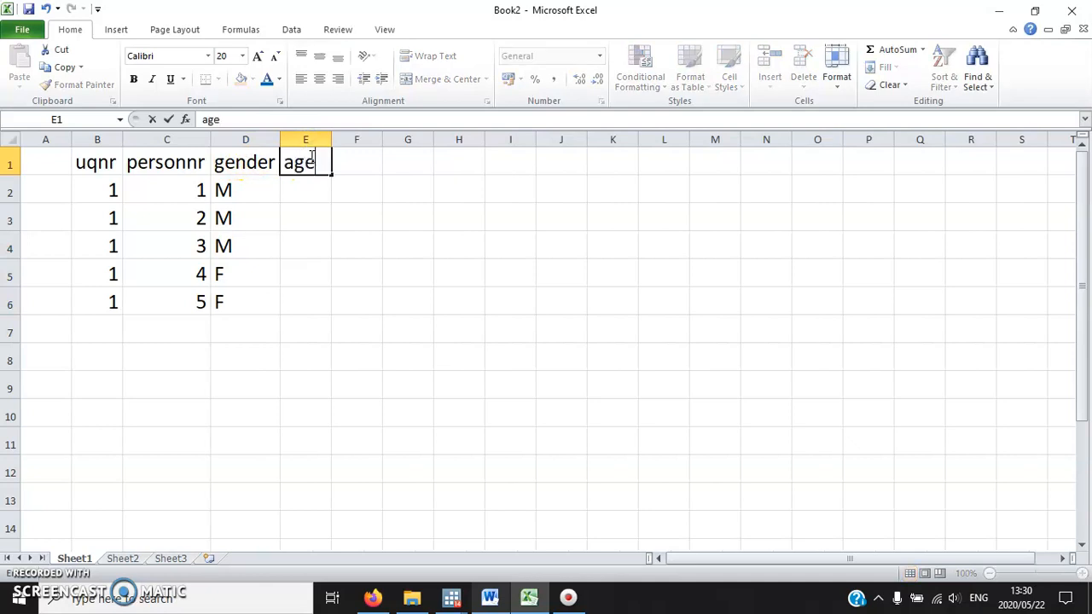
pyautogui.press('Return')
pyautogui.write('5')
pyautogui.press('Return')
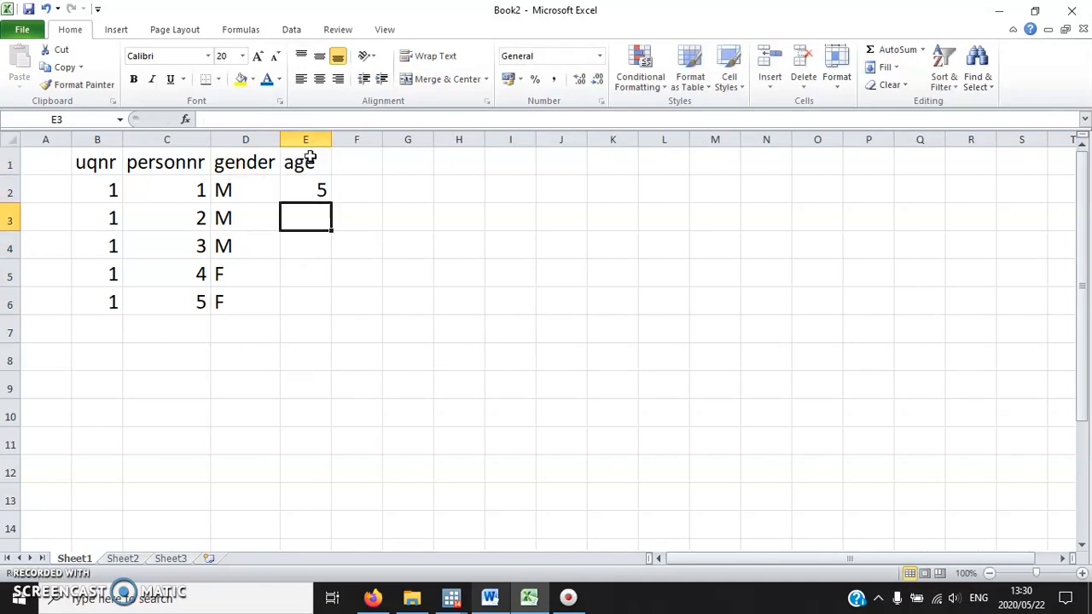
pyautogui.write('20')
pyautogui.press('Return')
pyautogui.write('30')
pyautogui.press('Return')
pyautogui.write('10')
pyautogui.press('Return')
pyautogui.write('70')
pyautogui.press('Tab')
# Switch to Word and highlight "males aged 15-65 years" in exercise 11.17.
pyautogui.click(503, 597)
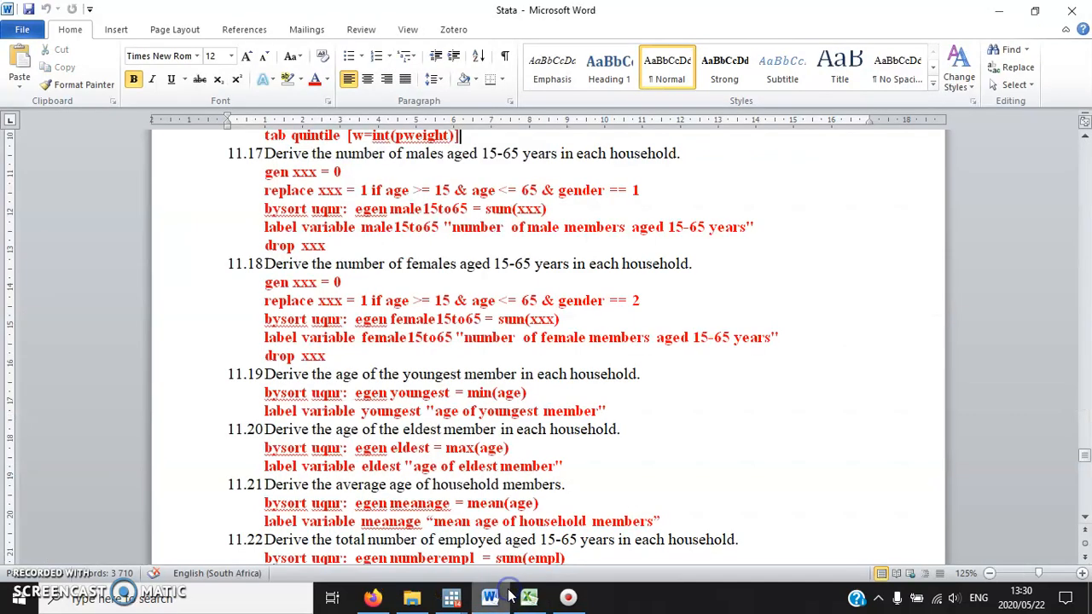
pyautogui.scroll(1, 418, 213)
pyautogui.moveTo(407, 201); pyautogui.dragTo(559, 201)
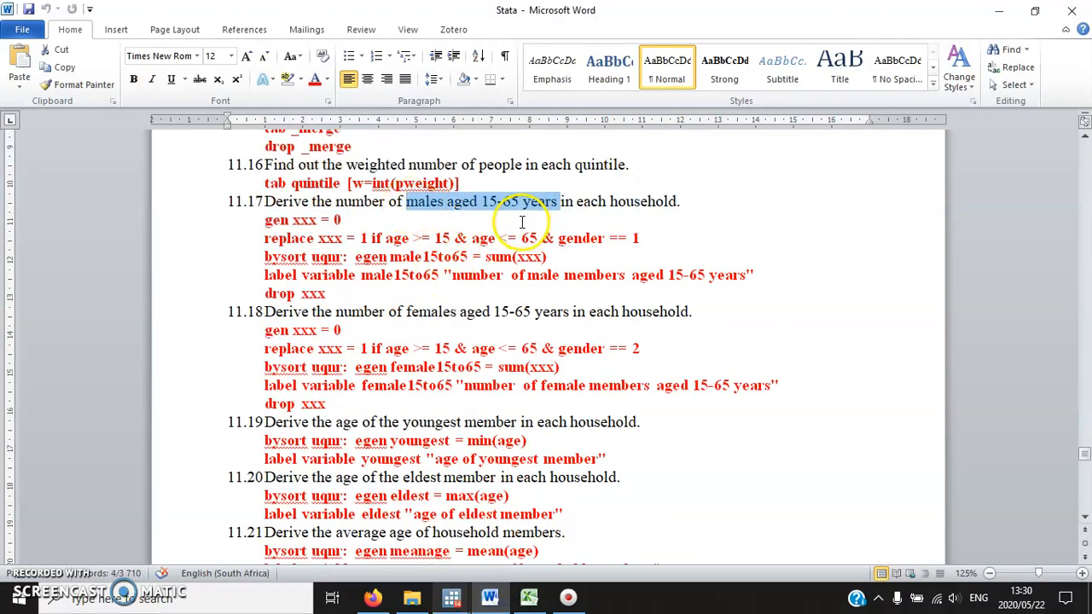
# Return to the Excel workbook and enter the heading xxx in F1.
pyautogui.click(528, 597)
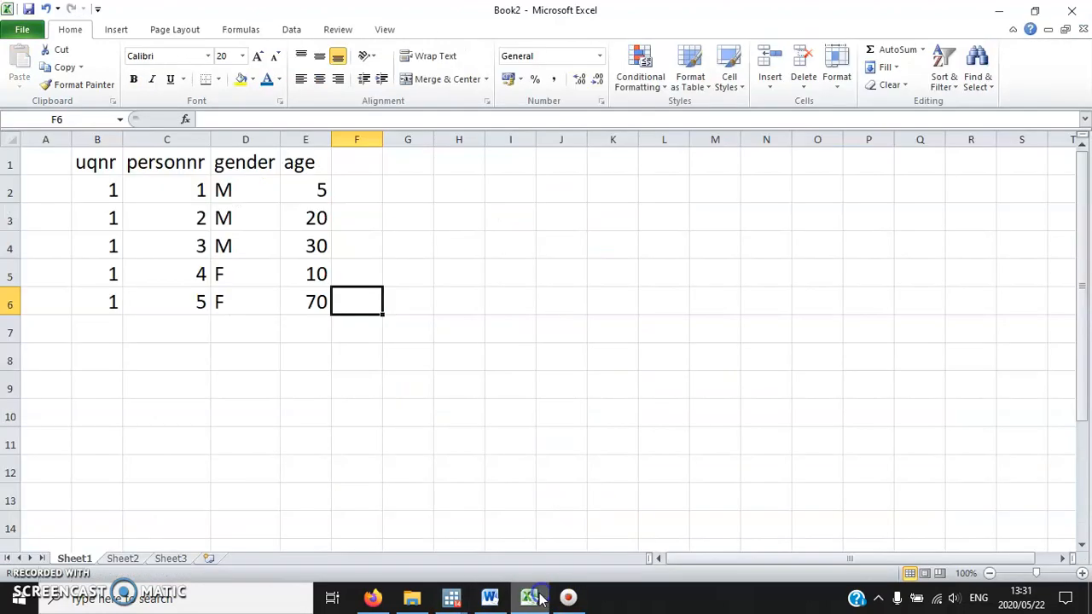
pyautogui.click(373, 163)
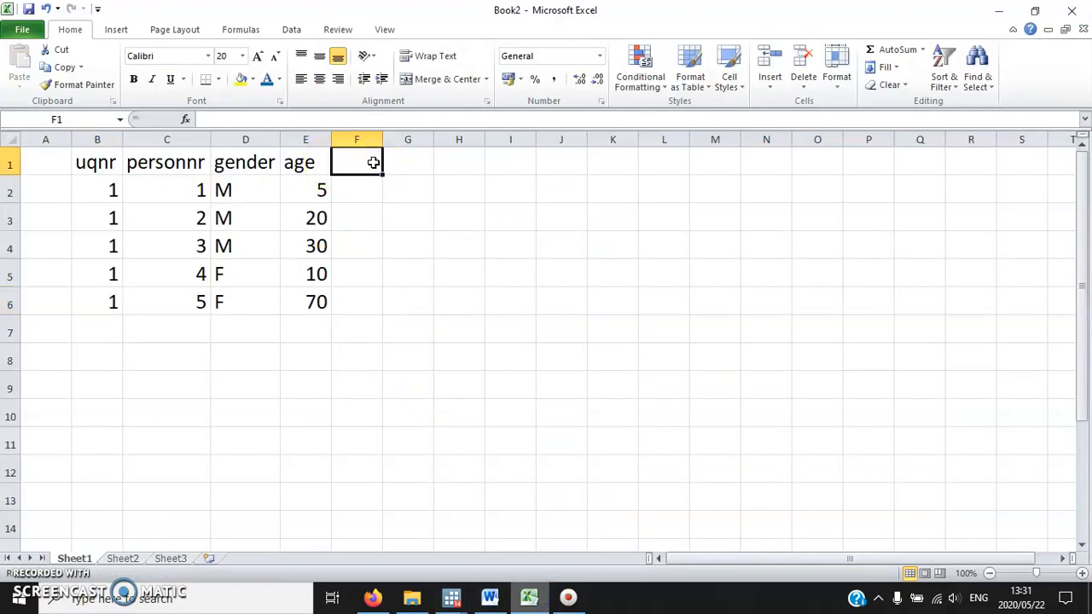
pyautogui.write('xxx')
pyautogui.press('Return')
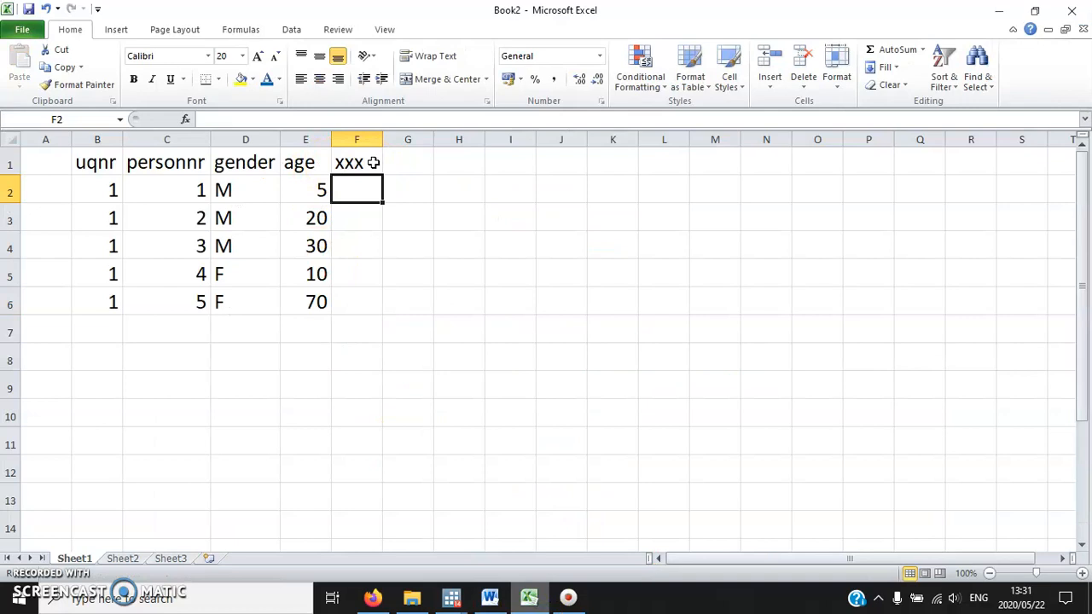
# Note the selection criteria beside the table, with MALE in K2 and 15-65 in K3.
pyautogui.press('Right')
pyautogui.press('Right')
pyautogui.press('Right')
pyautogui.press('Right')
pyautogui.press('Right')
pyautogui.write('MALE')
pyautogui.press('Return')
pyautogui.write('15-65')
pyautogui.press('Return')
# Check gender and age of the first three members against the criteria and enter 0, 1 and 1 in F2:F4.
pyautogui.click(362, 189)
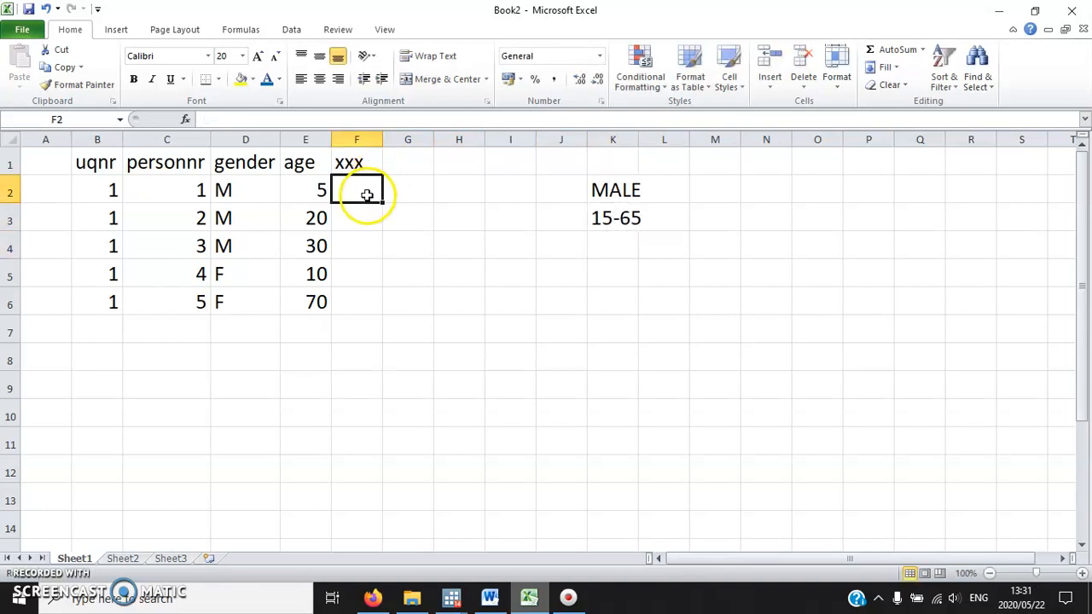
pyautogui.press('Left')
pyautogui.press('Left')
pyautogui.press('Right')
pyautogui.press('Right')
pyautogui.write('0')
pyautogui.press('Return')
pyautogui.press('Up')
pyautogui.press('Left')
pyautogui.press('Right')
pyautogui.press('Down')
pyautogui.press('Left')
pyautogui.press('Left')
pyautogui.press('Down')
pyautogui.press('Right')
pyautogui.press('Up')
# Enter 0 in the xxx column for the two female members in F5:F6.
pyautogui.press('Right')
pyautogui.write('1')
pyautogui.press('Return')
pyautogui.write('1')
# Look over the xxx values of the five members of the first household.
pyautogui.press('Right')
pyautogui.press('Right')
pyautogui.press('Right')
pyautogui.press('Right')
pyautogui.press('Right')
pyautogui.press('Down')
pyautogui.press('Left')
pyautogui.press('Left')
pyautogui.press('Left')
pyautogui.press('Left')
pyautogui.press('Left')
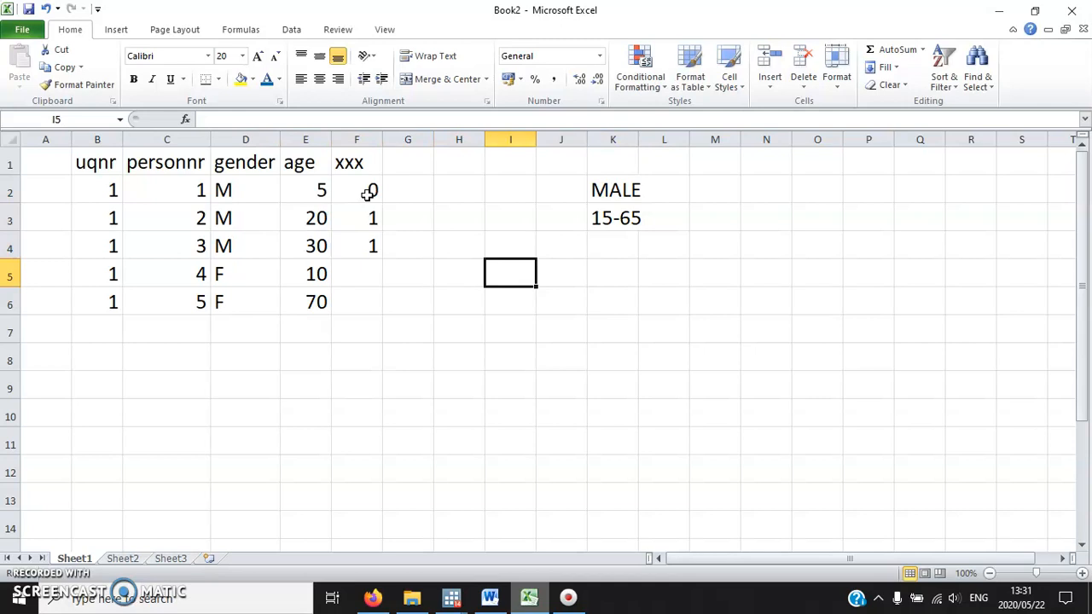
pyautogui.write('0')
pyautogui.press('Return')
pyautogui.write('0')
pyautogui.press('Return')
pyautogui.press('Left')
pyautogui.press('Right')
pyautogui.press('Right')
pyautogui.press('Right')
pyautogui.press('Up')
pyautogui.press('Up')
pyautogui.press('Up')
pyautogui.press('Up')
pyautogui.press('Up')
pyautogui.press('Up')
pyautogui.press('Left')
pyautogui.press('Left')
pyautogui.press('Down')
pyautogui.press('Down')
pyautogui.press('Down')
pyautogui.press('Down')
pyautogui.press('Down')
pyautogui.press('Up')
pyautogui.press('Up')
pyautogui.press('Up')
pyautogui.press('Up')
# Enter the person numbers 1 to 5 for the second household in C7:C11.
pyautogui.press('Up')
pyautogui.press('Right')
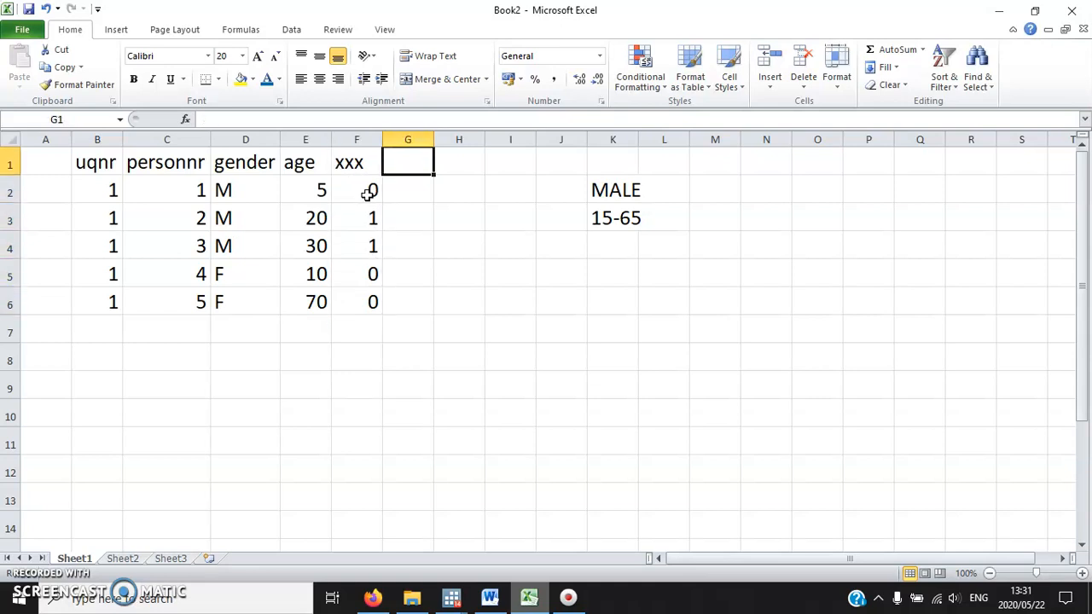
# Fill B7:B11 with 2 as the uqnr of a second household.
pyautogui.click(105, 333)
pyautogui.write('2')
pyautogui.press('Return')
pyautogui.write('2')
pyautogui.press('Return')
pyautogui.write('2')
pyautogui.press('Return')
pyautogui.write('2')
pyautogui.press('Return')
pyautogui.write('2')
pyautogui.press('Tab')
pyautogui.press('Up')
pyautogui.press('Up')
pyautogui.press('Up')
pyautogui.press('Up')
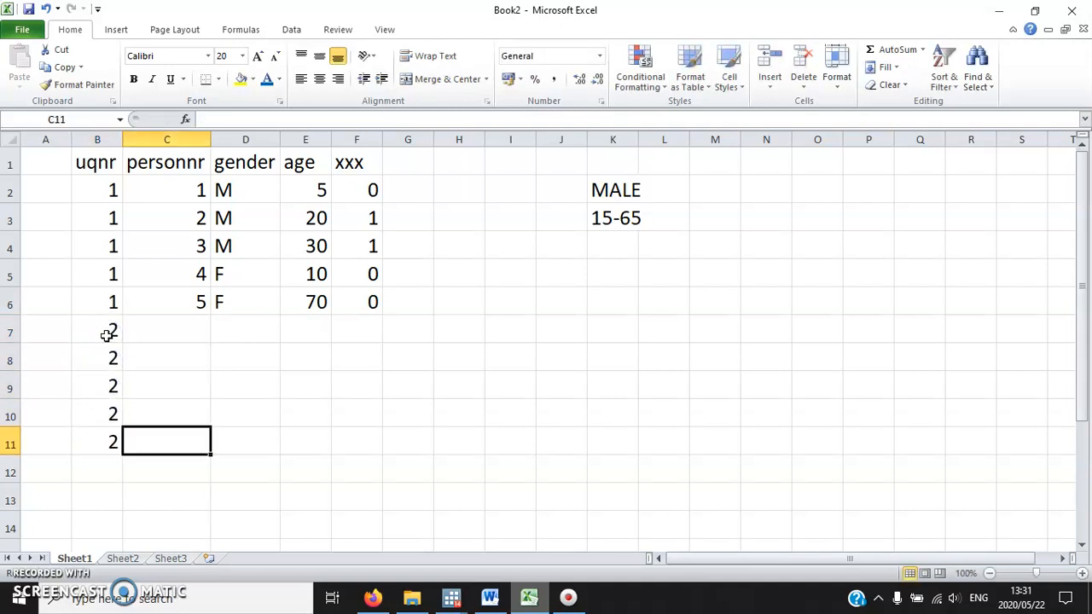
pyautogui.write('1')
pyautogui.press('Return')
pyautogui.write('2')
# Enter the genders M, M, M, M and F for the second household's five members in D7:D11.
pyautogui.press('Return')
pyautogui.write('3')
pyautogui.press('Return')
pyautogui.write('4')
pyautogui.press('Return')
pyautogui.write('5')
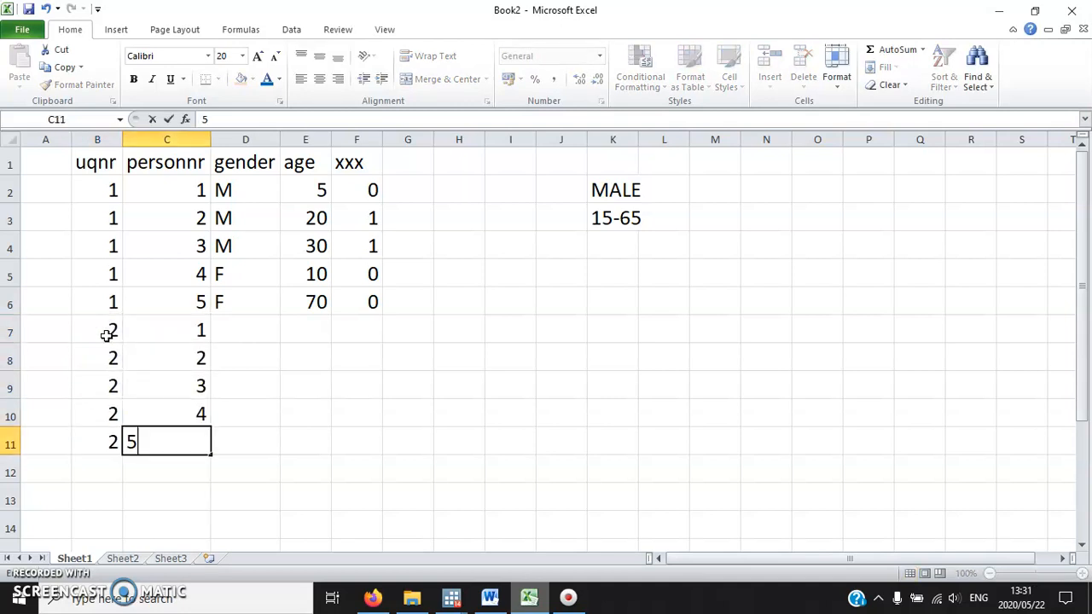
pyautogui.press('Tab')
pyautogui.press('Up')
pyautogui.press('Up')
pyautogui.press('Up')
pyautogui.press('Up')
pyautogui.write('m')
pyautogui.press('BackSpace')
pyautogui.write('M')
pyautogui.press('Return')
pyautogui.write('M')
# Enter the ages 10, 20, 30, 40 and 100 for the second household's members in E7:E11.
pyautogui.press('Return')
pyautogui.write('M')
pyautogui.press('Return')
pyautogui.write('M')
pyautogui.press('Return')
pyautogui.write('F')
pyautogui.press('Tab')
pyautogui.press('Up')
pyautogui.press('Up')
pyautogui.press('Up')
pyautogui.press('Up')
pyautogui.write('10')
pyautogui.press('Return')
pyautogui.write('20')
pyautogui.press('Return')
pyautogui.write('30')
pyautogui.press('Return')
pyautogui.write('40')
# Enter the xxx values 0, 1, 1, 1 and 0 for the second household in F7:F11.
pyautogui.press('Return')
pyautogui.write('100')
pyautogui.press('Tab')
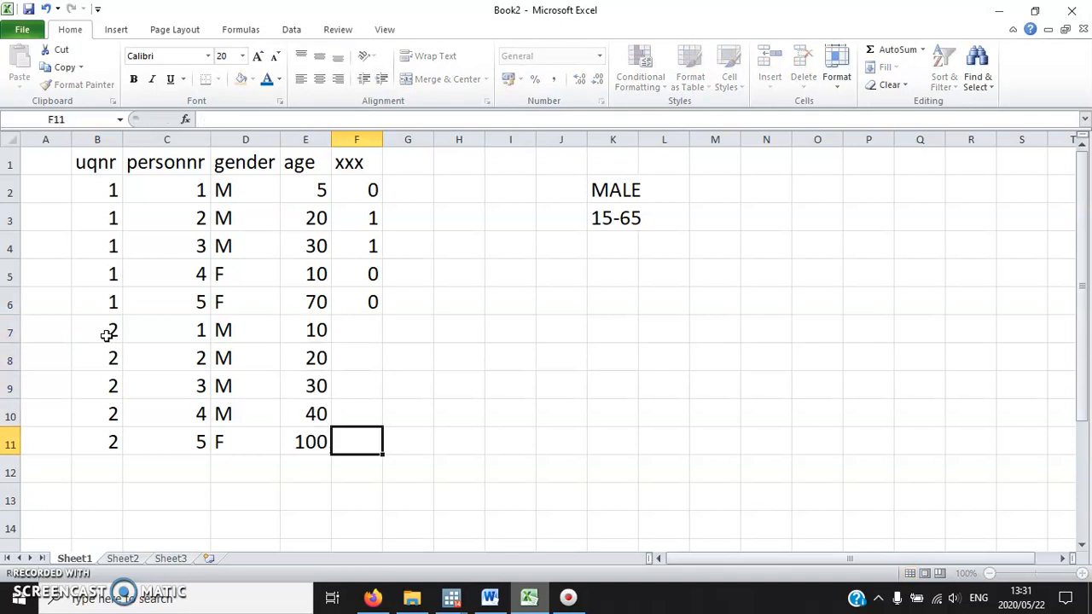
pyautogui.press('Up')
pyautogui.press('Up')
pyautogui.press('Up')
pyautogui.press('Up')
pyautogui.write('0')
pyautogui.press('Return')
pyautogui.write('1')
pyautogui.press('Return')
pyautogui.write('1')
pyautogui.press('Return')
pyautogui.write('1')
pyautogui.press('Return')
pyautogui.write('0')
# Fill the first household's cells B2:F6 with yellow and the second household's cells B7:F11 with orange.
pyautogui.moveTo(97, 301); pyautogui.dragTo(355, 184)
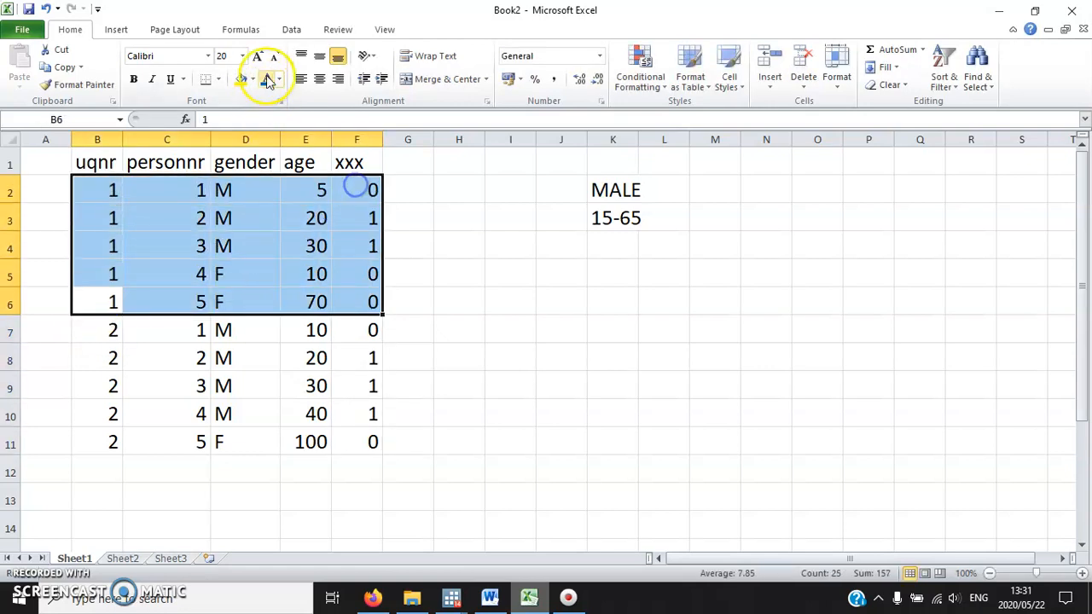
pyautogui.click(241, 79)
pyautogui.click(99, 444)
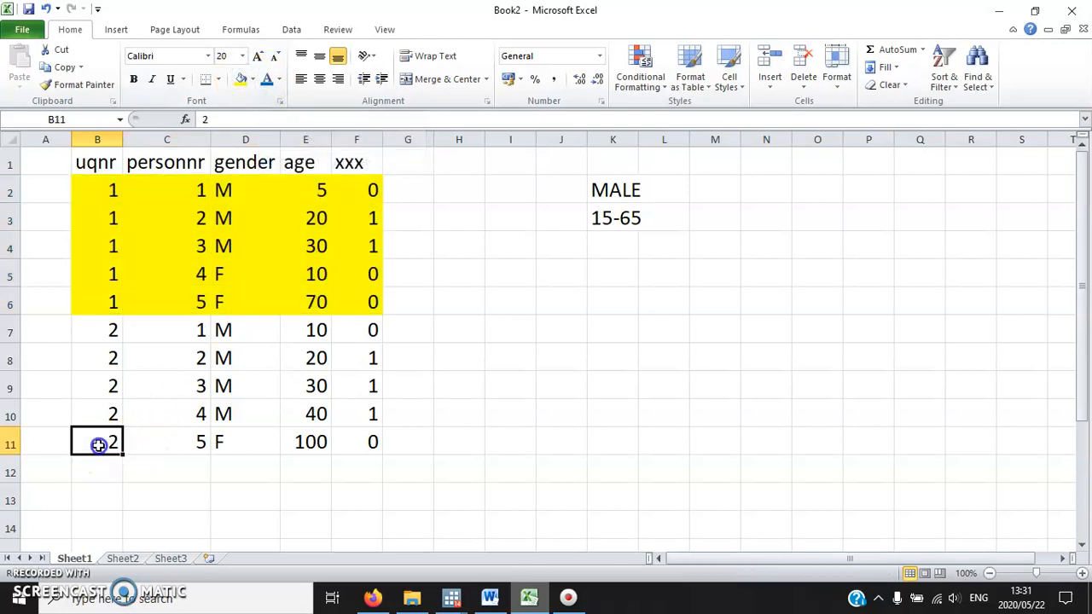
pyautogui.moveTo(99, 444); pyautogui.dragTo(366, 330)
pyautogui.click(253, 79)
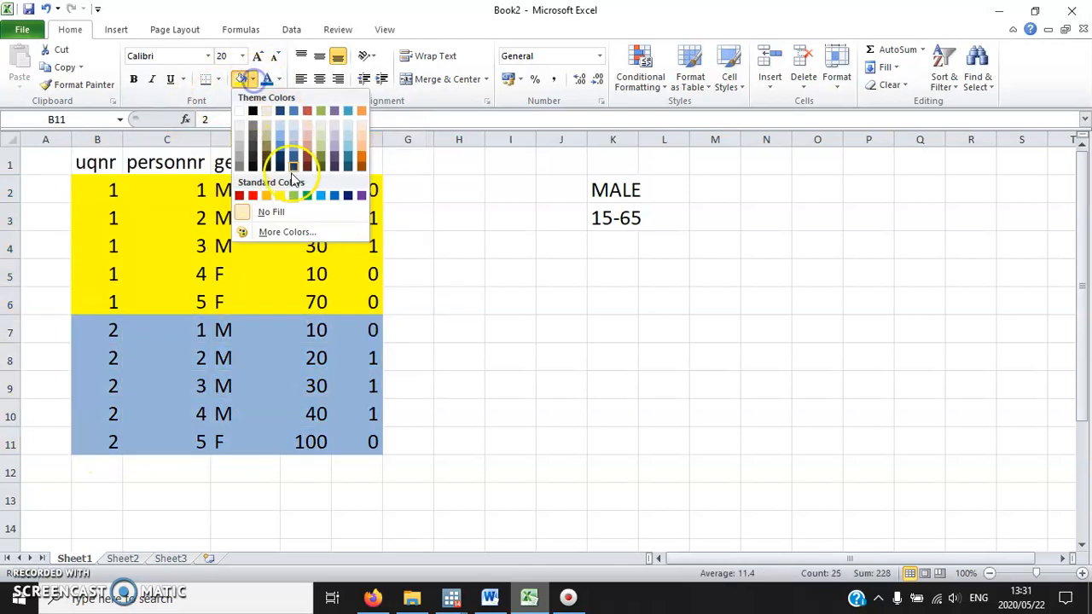
pyautogui.click(266, 195)
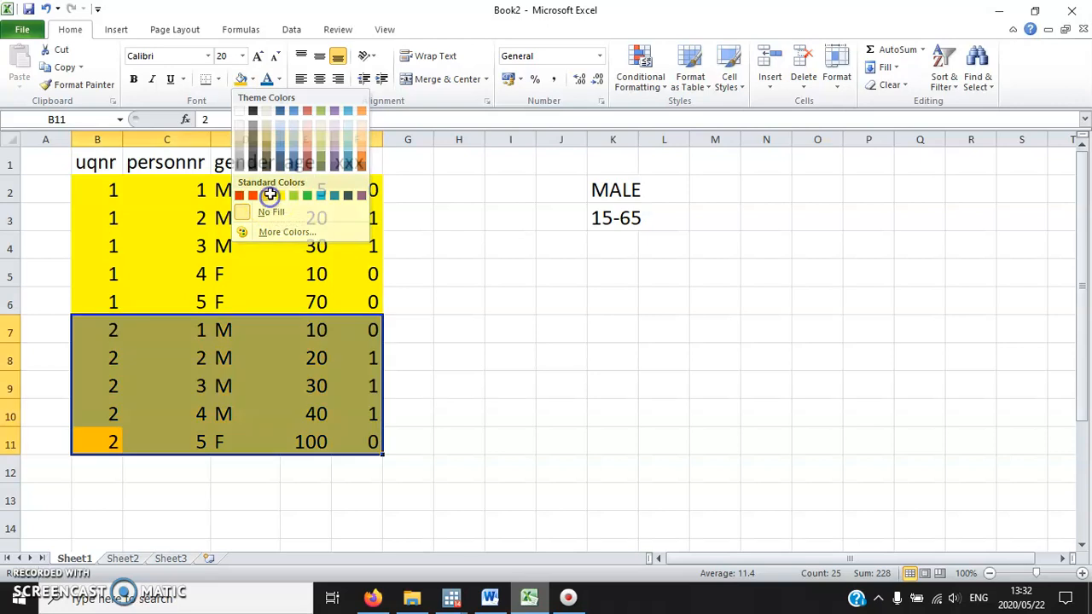
pyautogui.click(476, 274)
# Add the column header male15to65 in G1 and fit the width of column G to it.
pyautogui.click(396, 161)
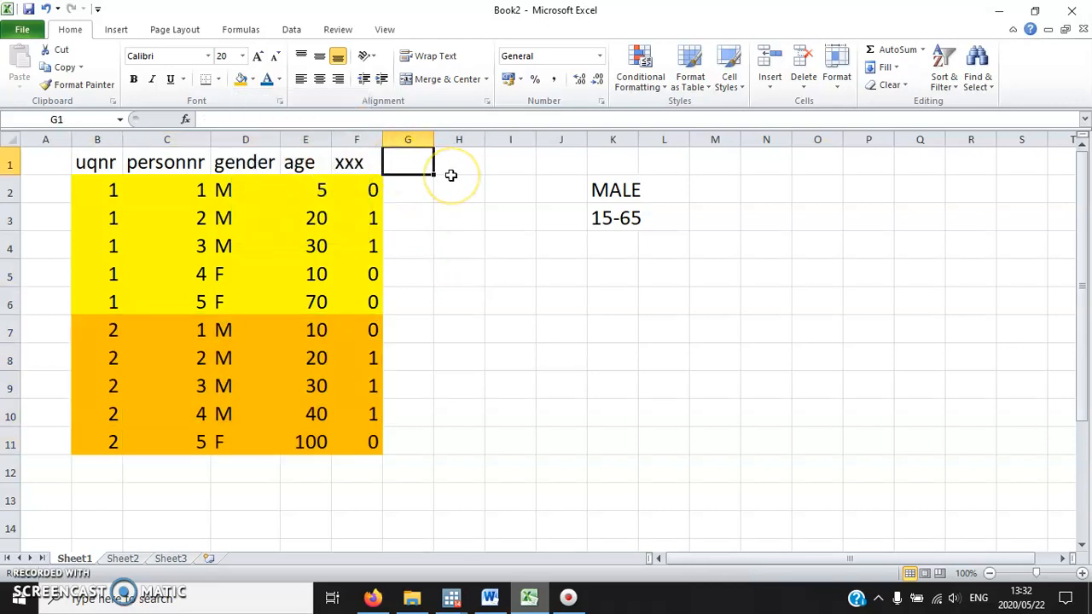
pyautogui.write('MAL')
pyautogui.press('BackSpace')
pyautogui.press('BackSpace')
pyautogui.press('BackSpace')
pyautogui.write('male1')
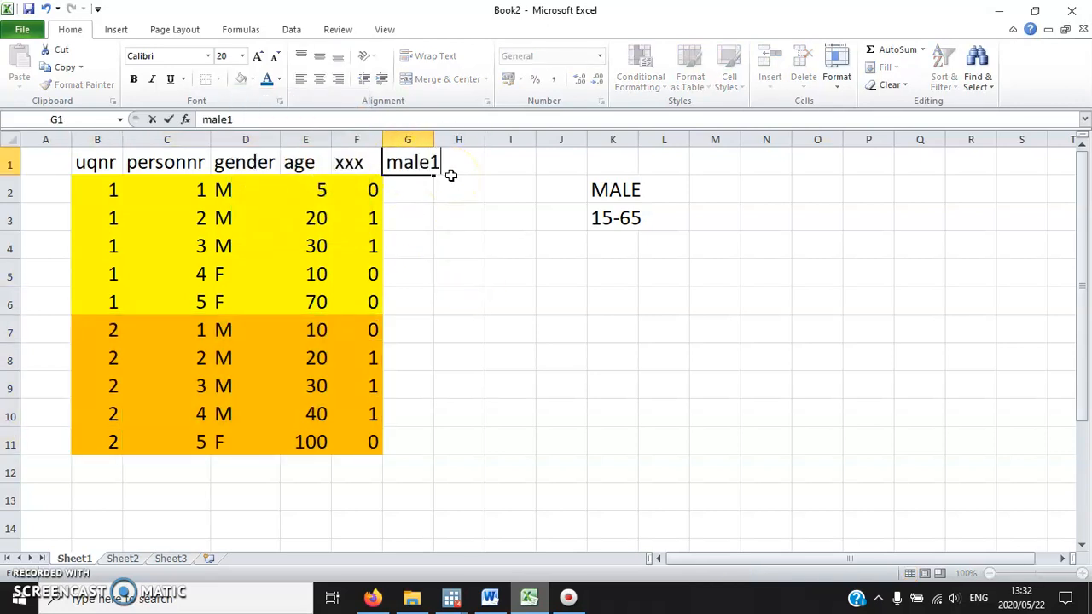
pyautogui.write('5to65')
pyautogui.click(527, 216)
pyautogui.doubleClick(433, 139)
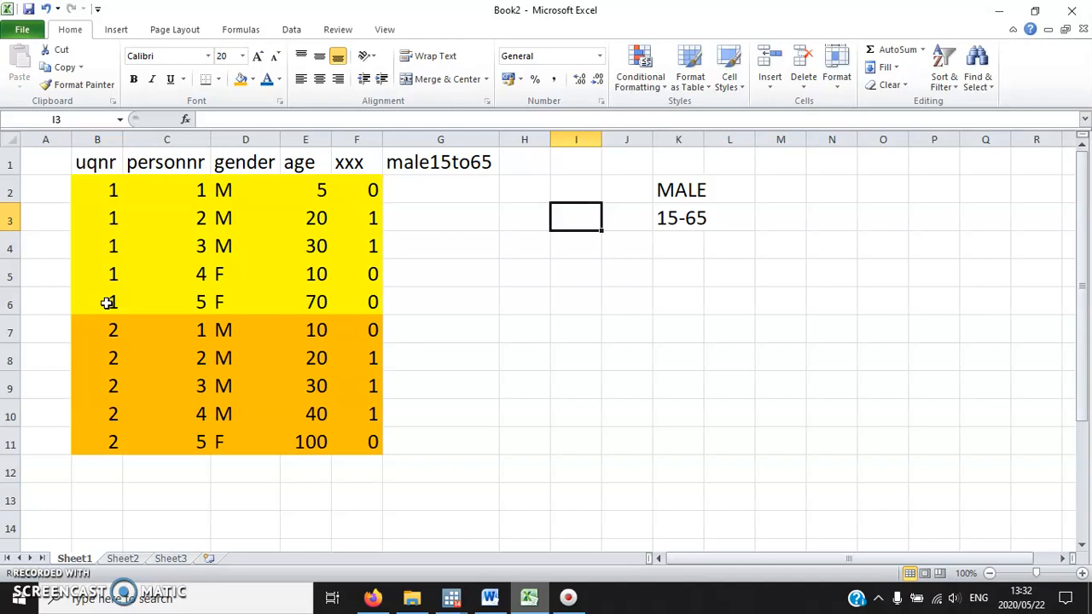
# Enter 2 as the male15to65 value for all five members of the first household in G2:G6.
pyautogui.click(435, 190)
pyautogui.click(432, 168)
pyautogui.click(427, 190)
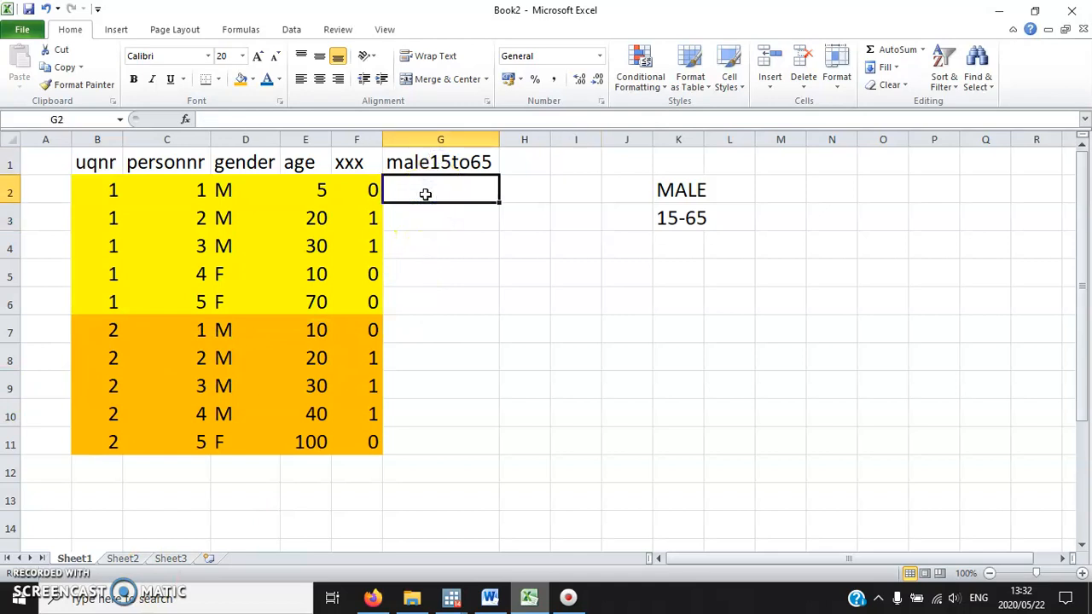
pyautogui.moveTo(362, 303); pyautogui.dragTo(359, 198)
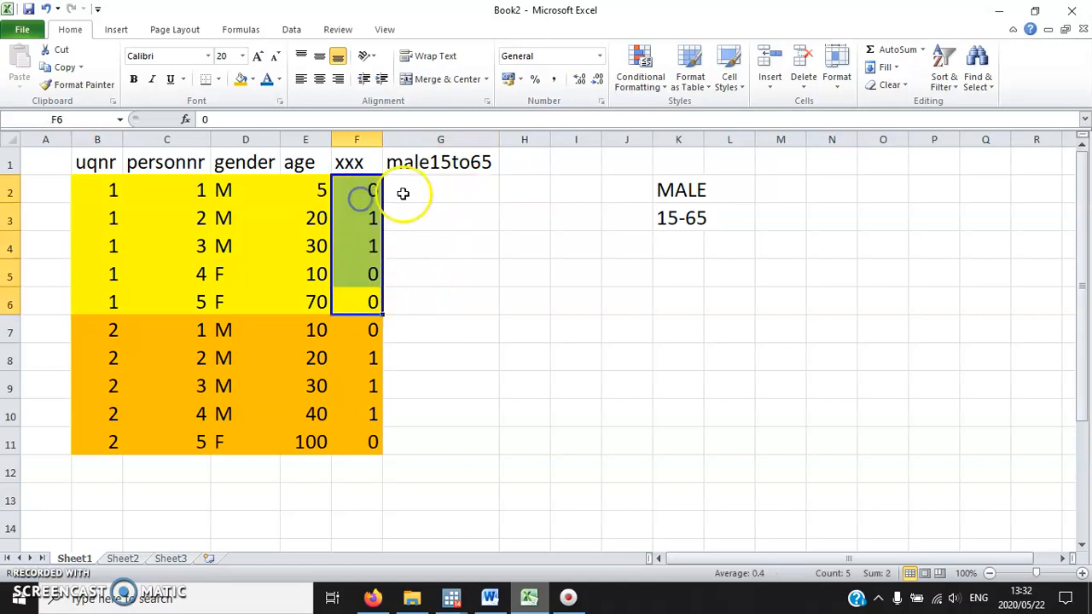
pyautogui.click(97, 303)
pyautogui.click(438, 190)
pyautogui.write('2 2 2 2 2')
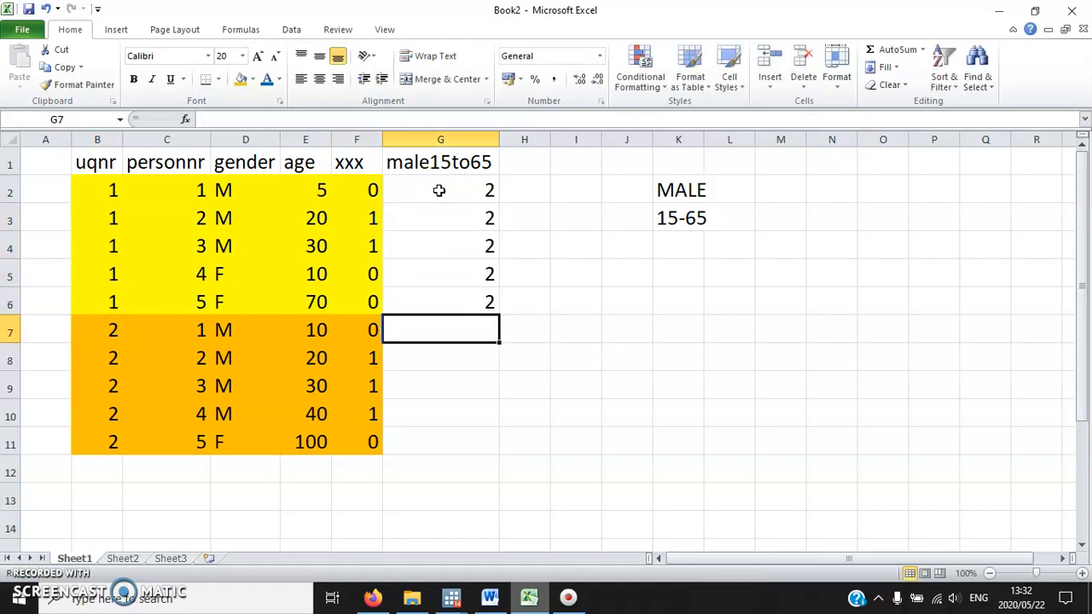
# Fill G2:G6 with yellow and G7:G11 with orange to match the household colours.
pyautogui.moveTo(438, 191); pyautogui.dragTo(434, 298)
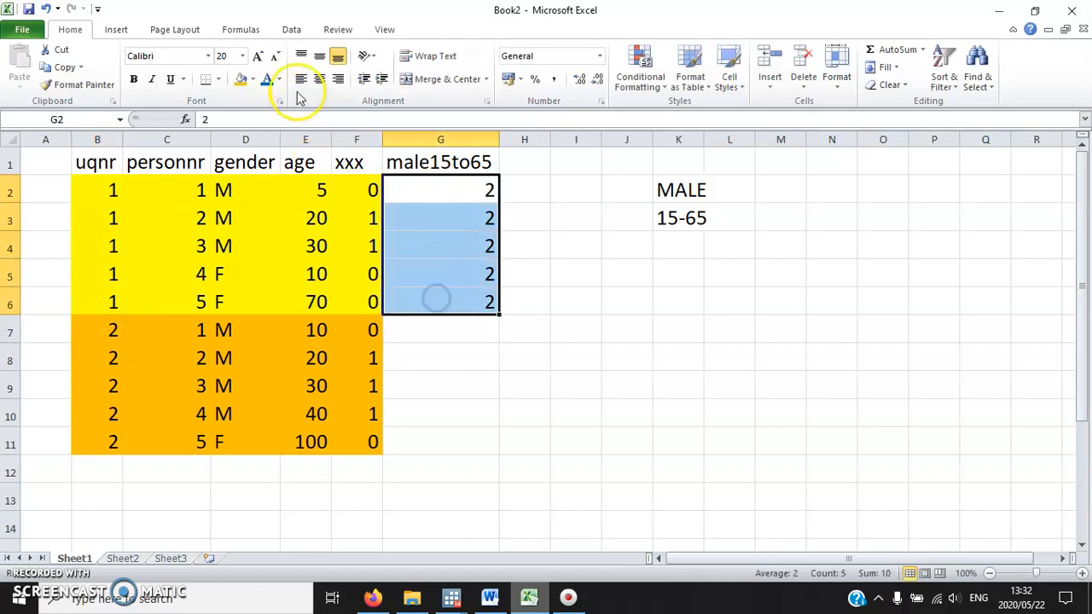
pyautogui.click(243, 80)
pyautogui.click(252, 79)
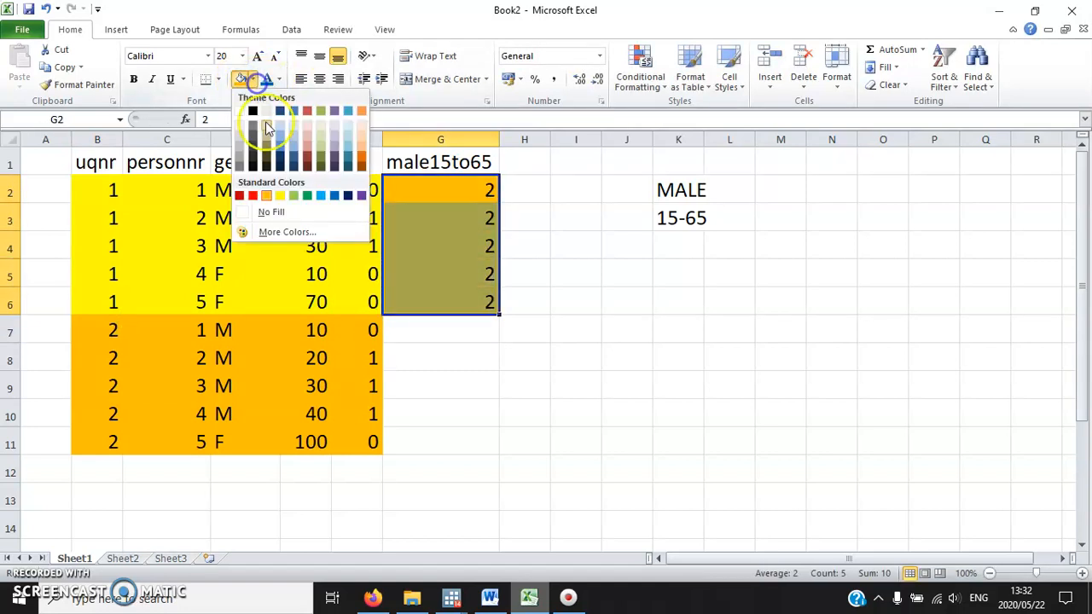
pyautogui.click(281, 198)
pyautogui.moveTo(400, 335); pyautogui.dragTo(406, 439)
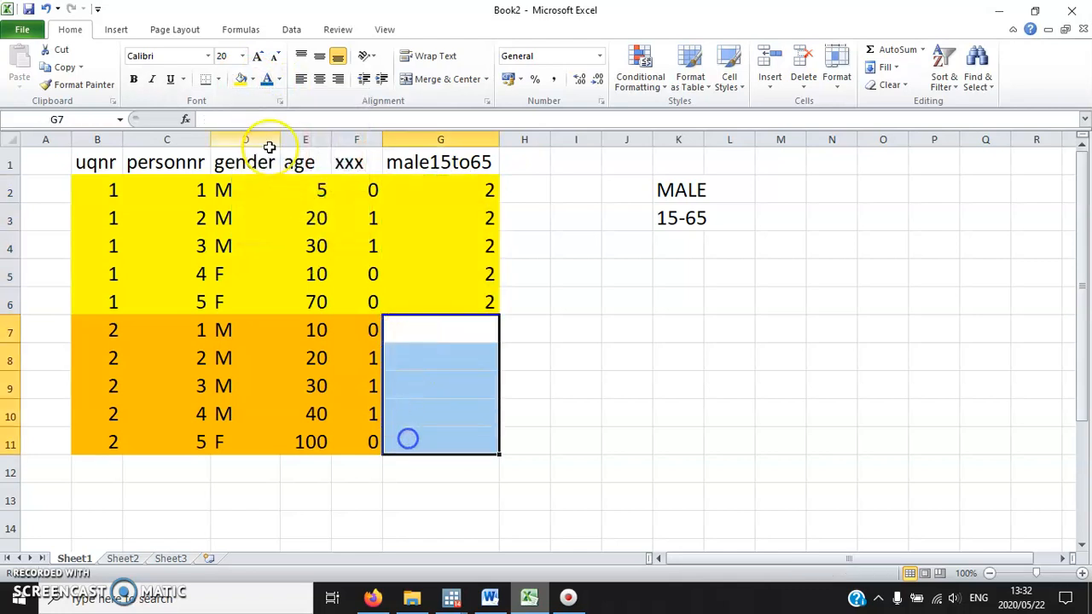
pyautogui.click(253, 80)
pyautogui.click(268, 197)
# Enter 3 as the male15to65 value for all five members of the second household in G7:G11.
pyautogui.click(428, 332)
pyautogui.write('3')
pyautogui.press('Return')
pyautogui.write('3')
pyautogui.press('Return')
pyautogui.write('3')
pyautogui.press('Return')
pyautogui.write('3')
pyautogui.press('Return')
pyautogui.write('3')
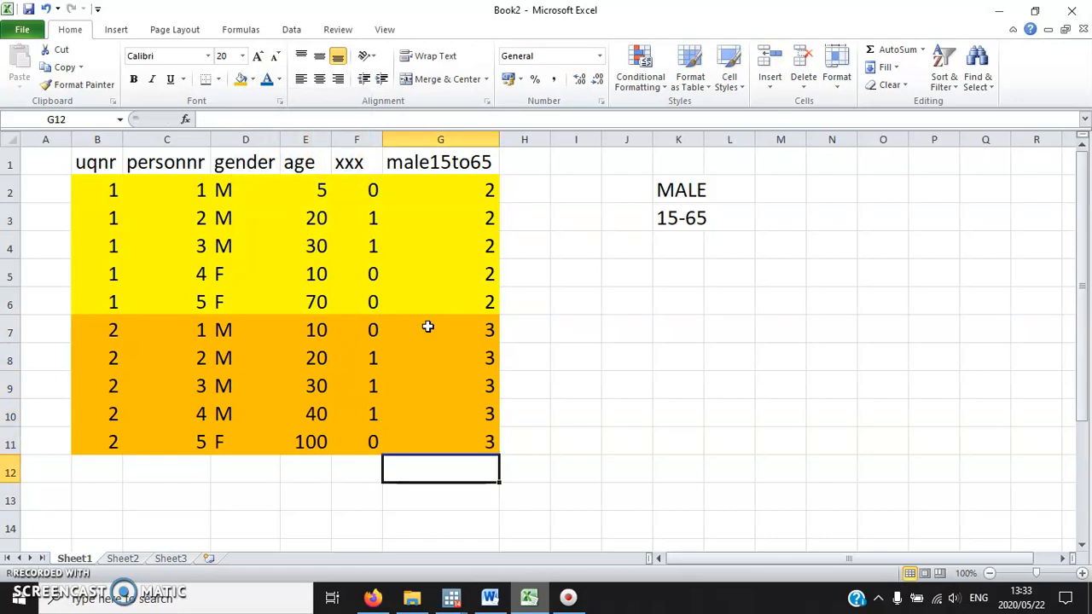
# Switch to the Word document and review the Stata commands listed under exercise 11.17.
pyautogui.click(491, 595)
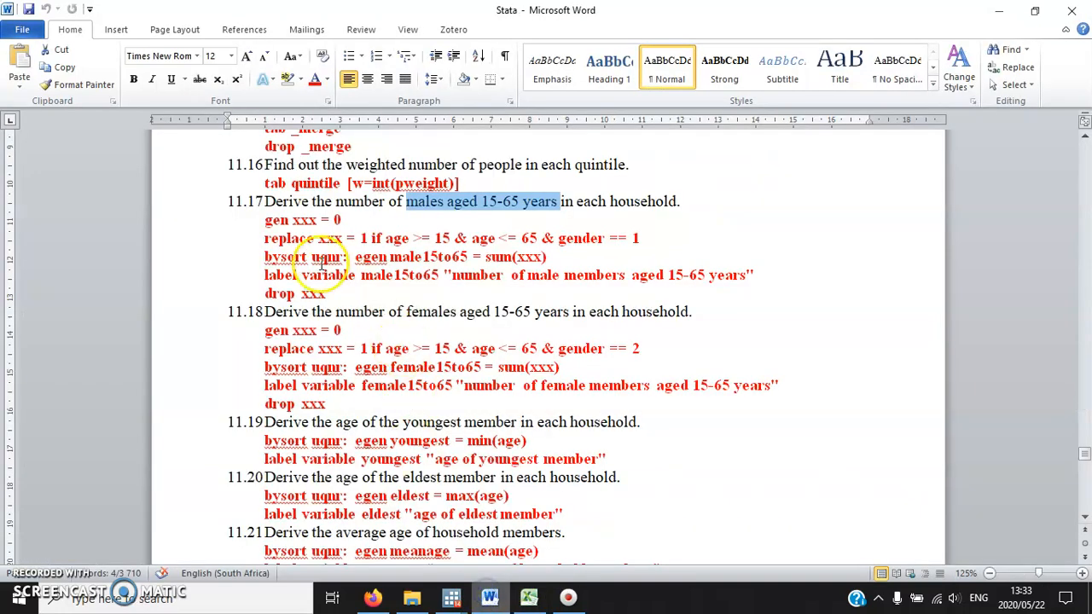
pyautogui.moveTo(329, 293); pyautogui.dragTo(253, 219)
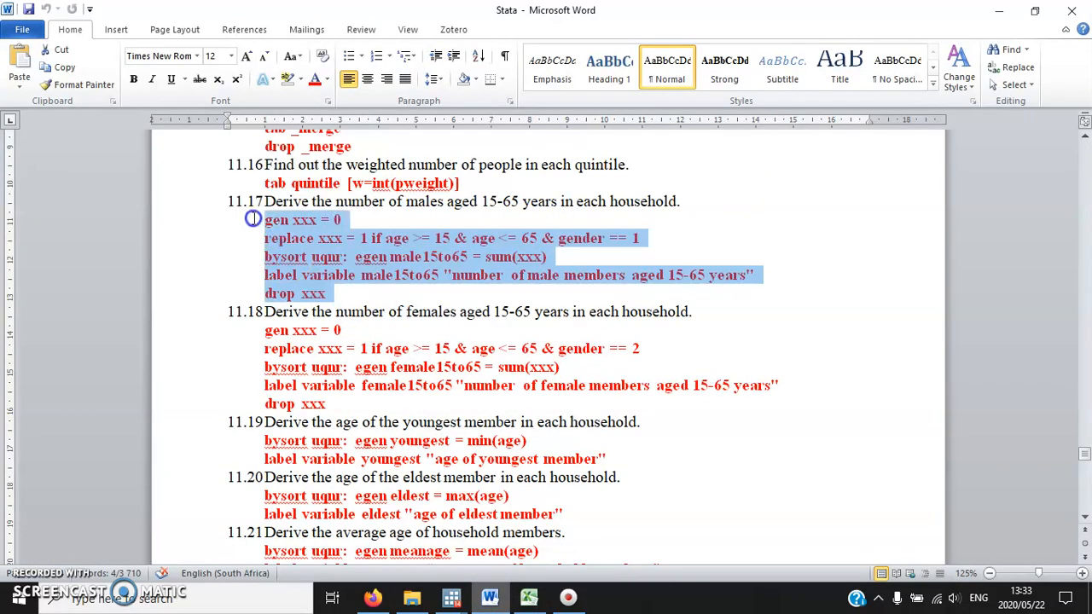
pyautogui.click(372, 285)
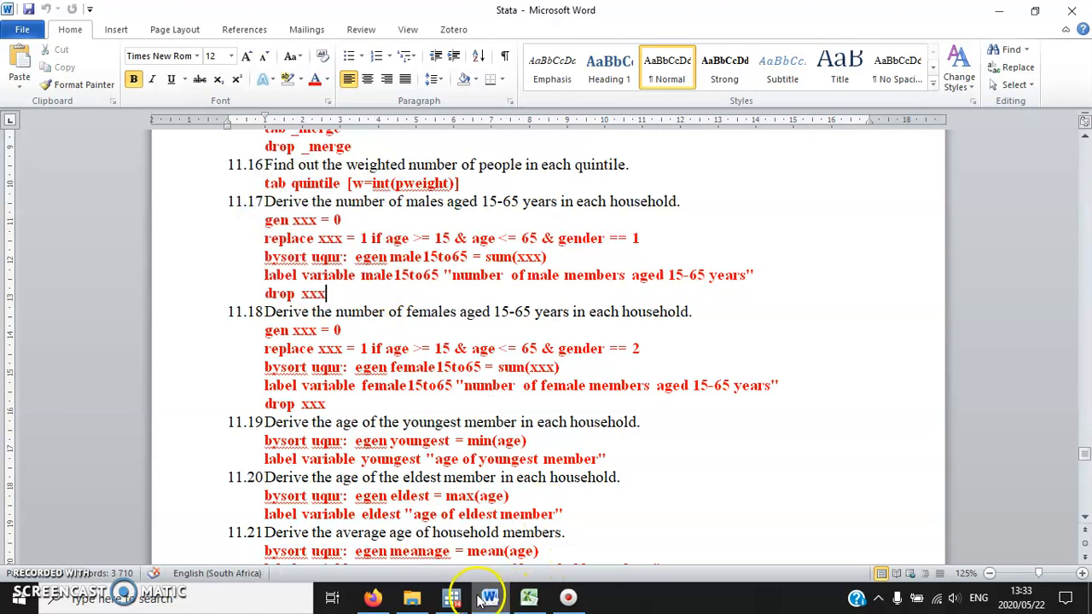
# Return to Excel, look over the finished example table, and close Book2 without saving the changes.
pyautogui.click(528, 596)
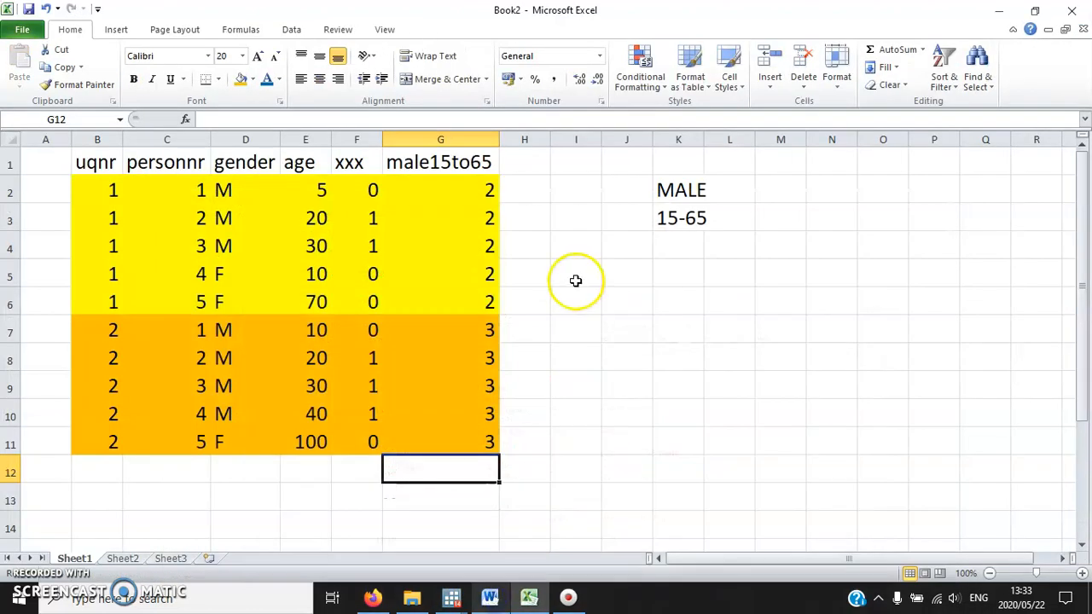
pyautogui.moveTo(103, 468); pyautogui.dragTo(422, 159)
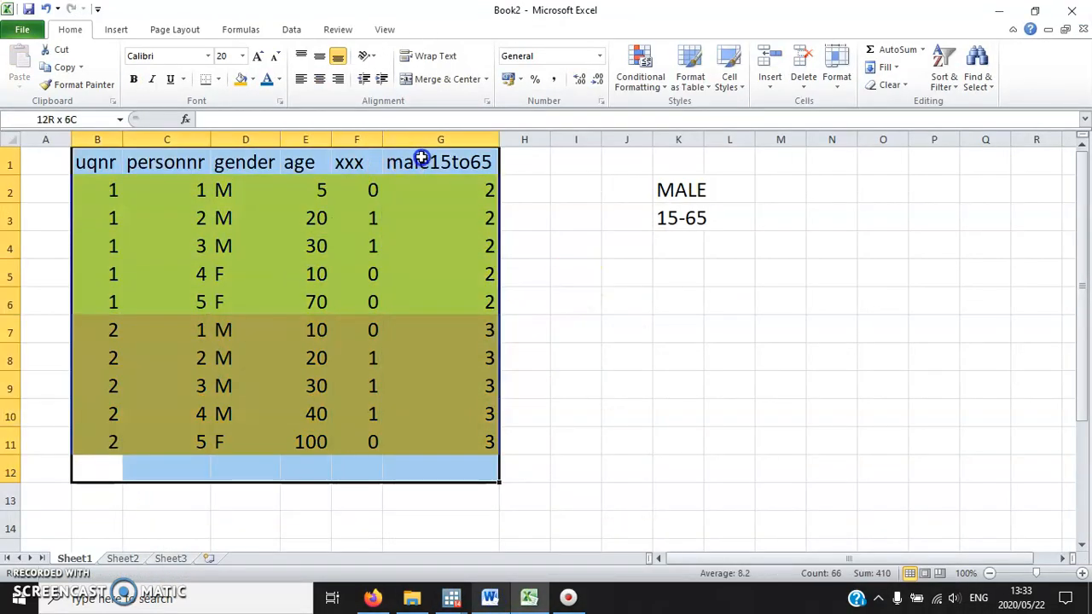
pyautogui.click(58, 162)
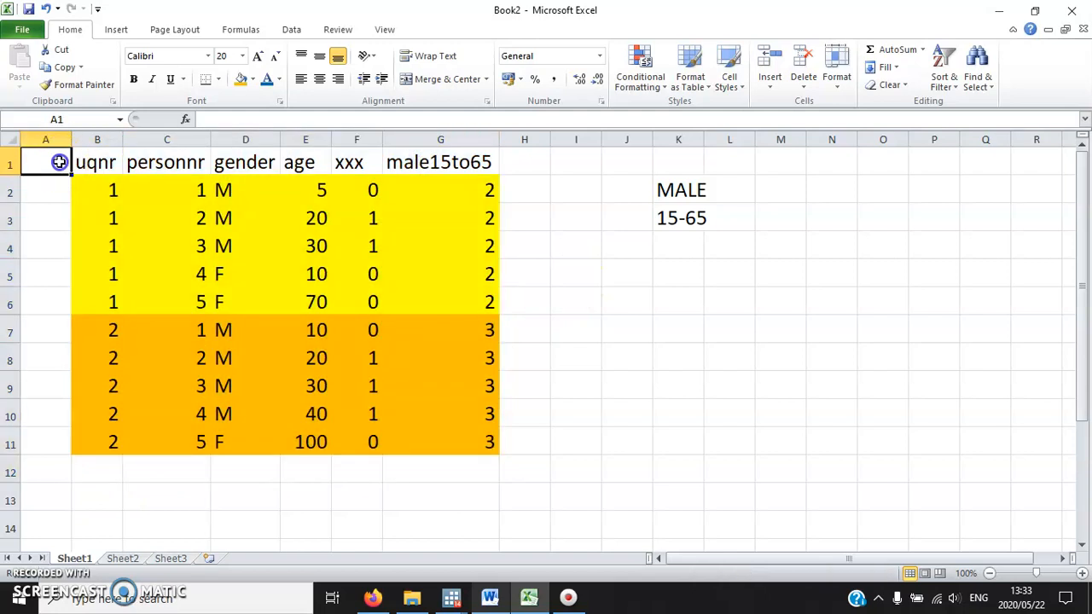
pyautogui.click(1079, 29)
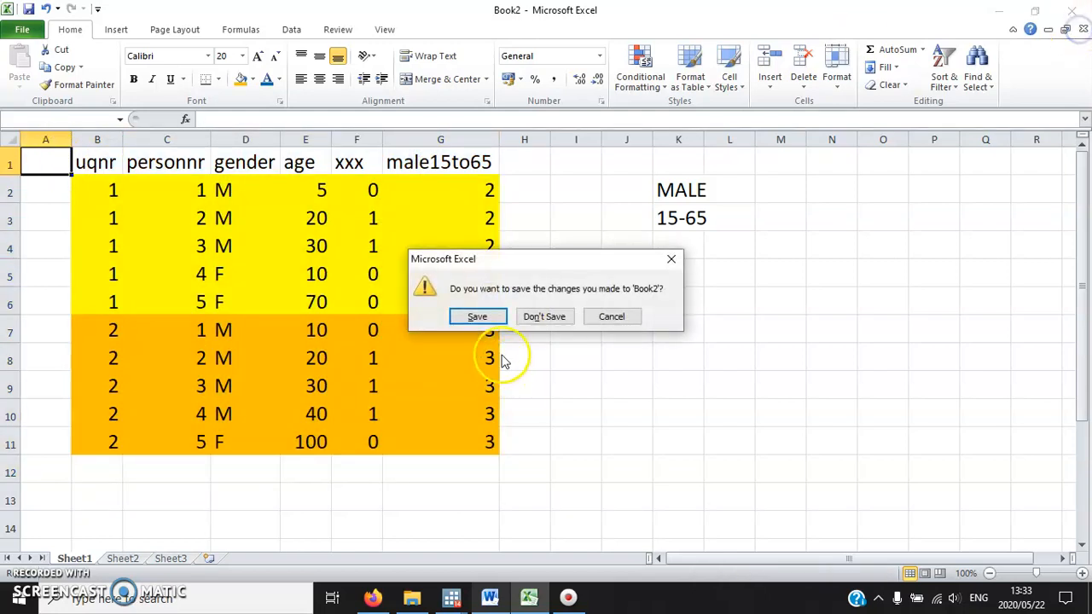
pyautogui.click(544, 316)
# In Stata, create the helper variable with the command gen xxx = 0.
pyautogui.moveTo(460, 594)
pyautogui.click(390, 545)
pyautogui.write('g')
pyautogui.press('capslock')
pyautogui.press('BackSpace')
pyautogui.write('gen xxx =')
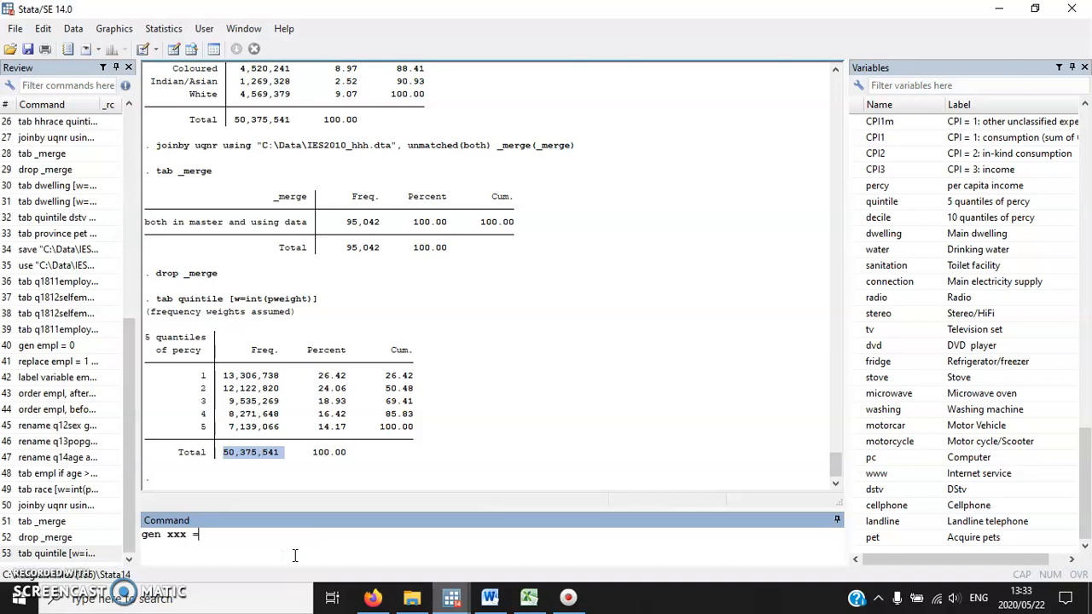
pyautogui.write(' 0')
pyautogui.press('Return')
# Run replace xxx = 1 if gender == 1 & age >= 15 & age <= 65, checking the condition against exercise 11.17 in Word.
pyautogui.write('rep')
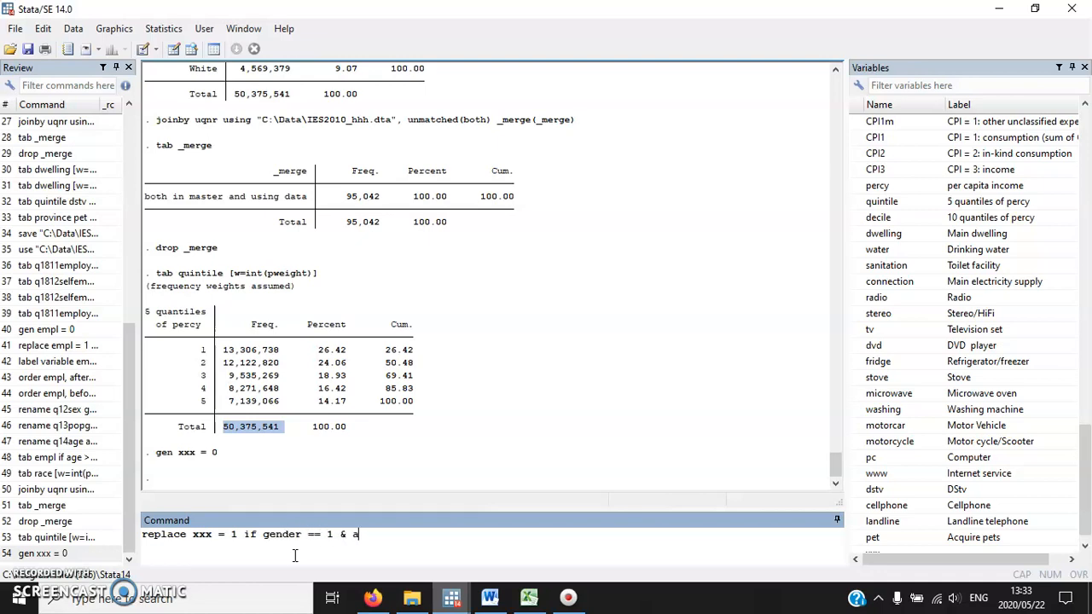
pyautogui.write('= 15 & age <= 65')
pyautogui.click(490, 597)
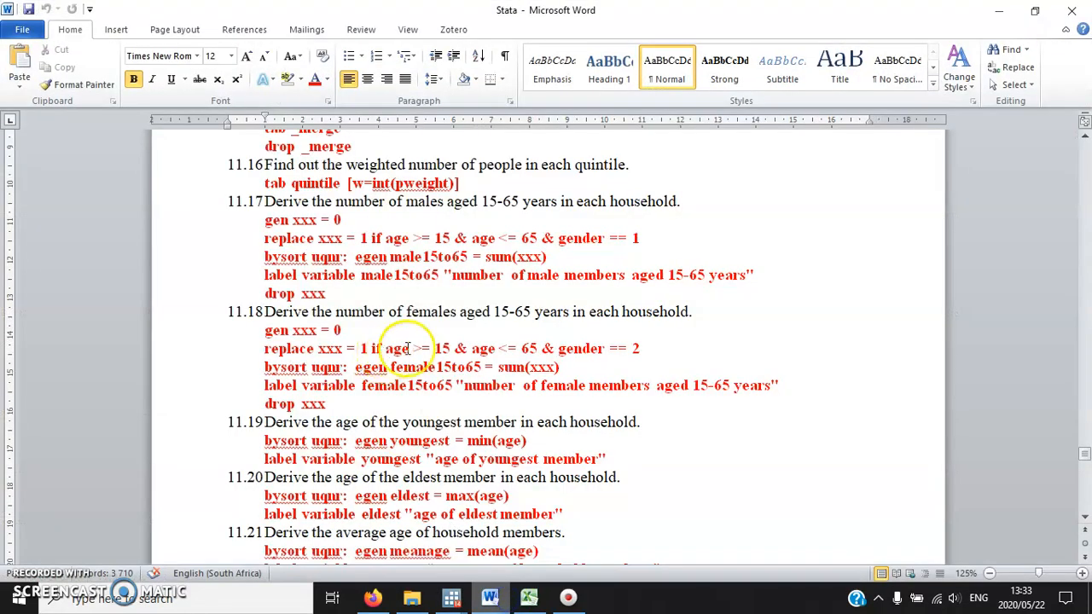
pyautogui.moveTo(641, 242); pyautogui.dragTo(281, 237)
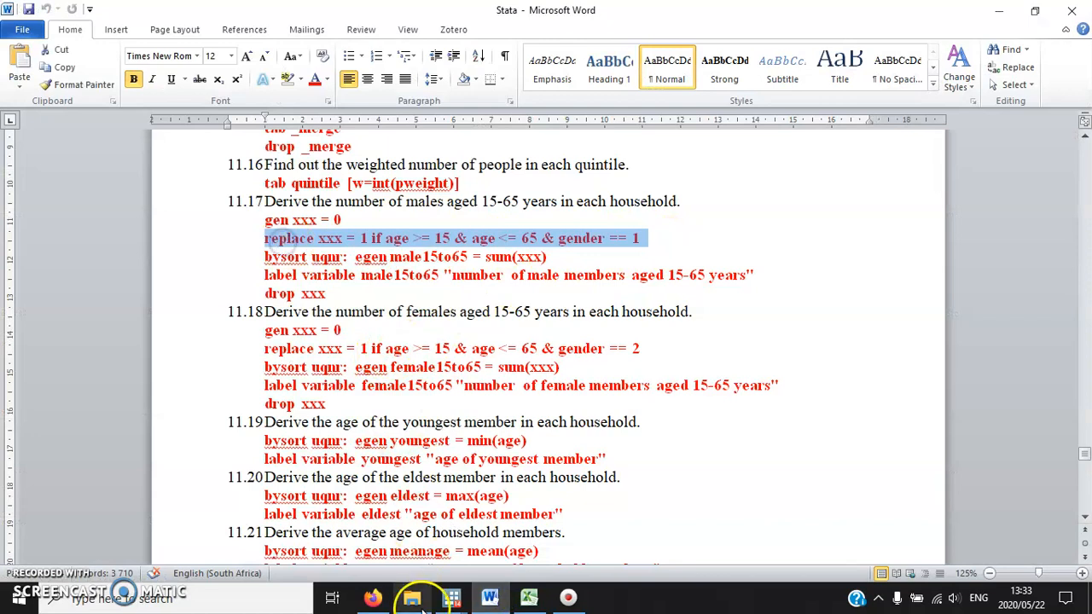
pyautogui.click(452, 597)
pyautogui.click(406, 548)
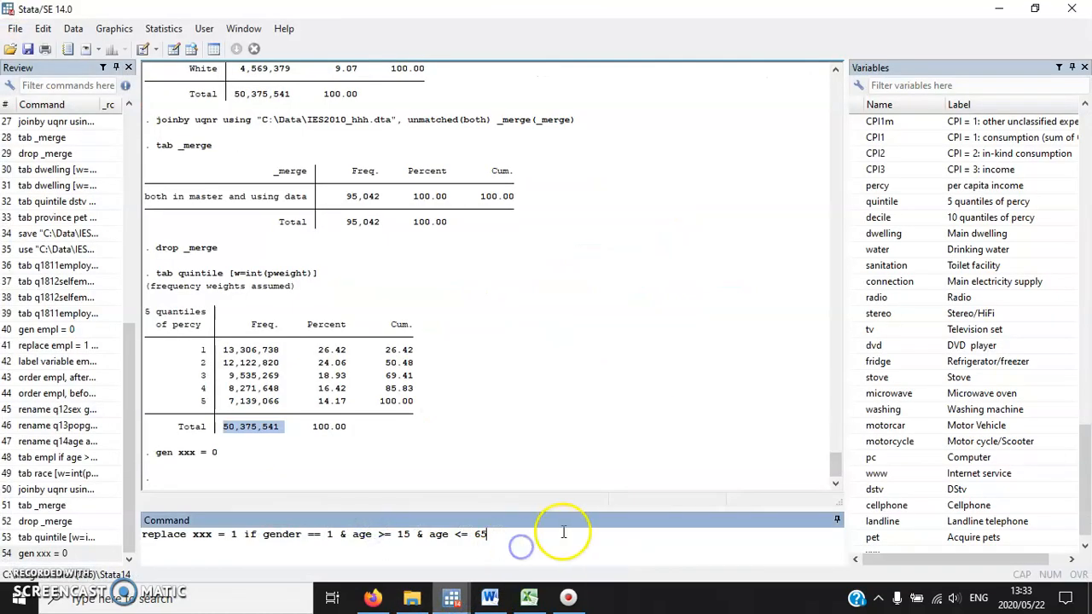
pyautogui.press('Return')
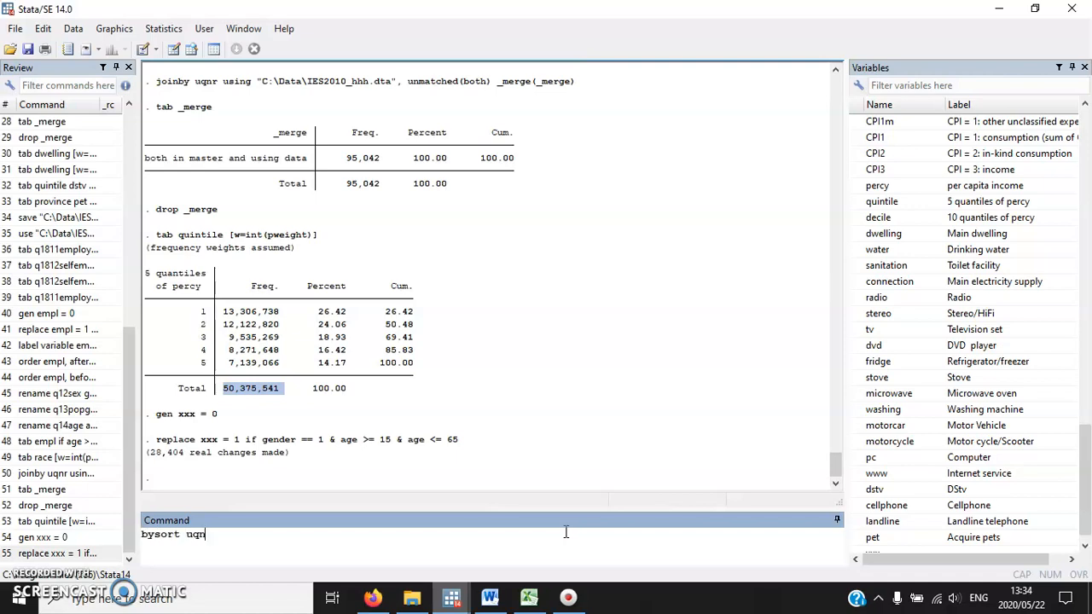
# Sum the helper variable per household by running bysort uqnr: egen male15to65 = sum(xxx).
pyautogui.write('gen n')
pyautogui.press('BackSpace')
pyautogui.write('male15to65 = sum(xxx')
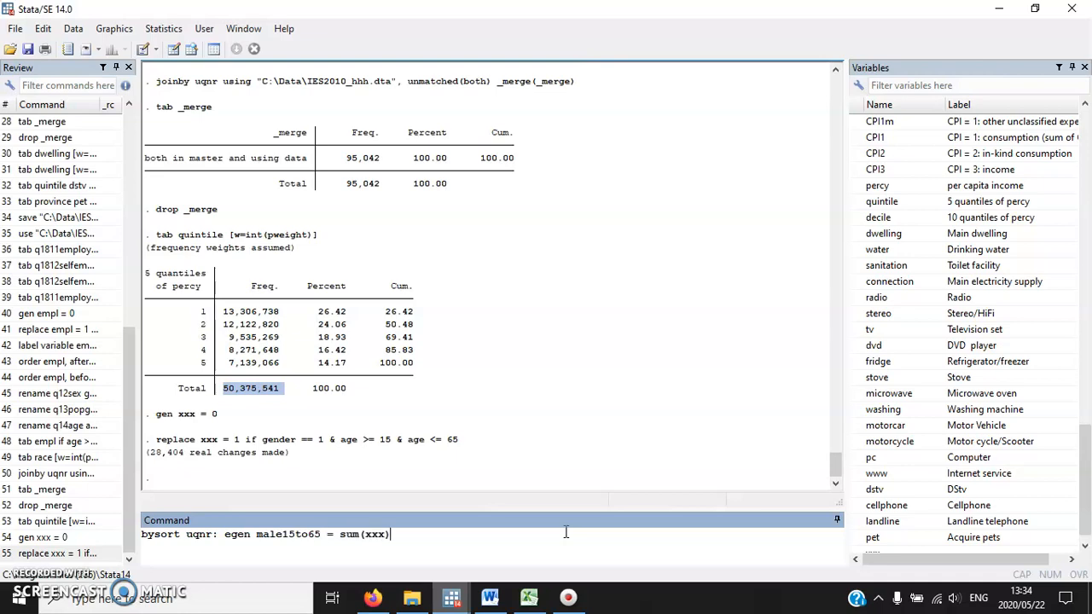
pyautogui.click(612, 533)
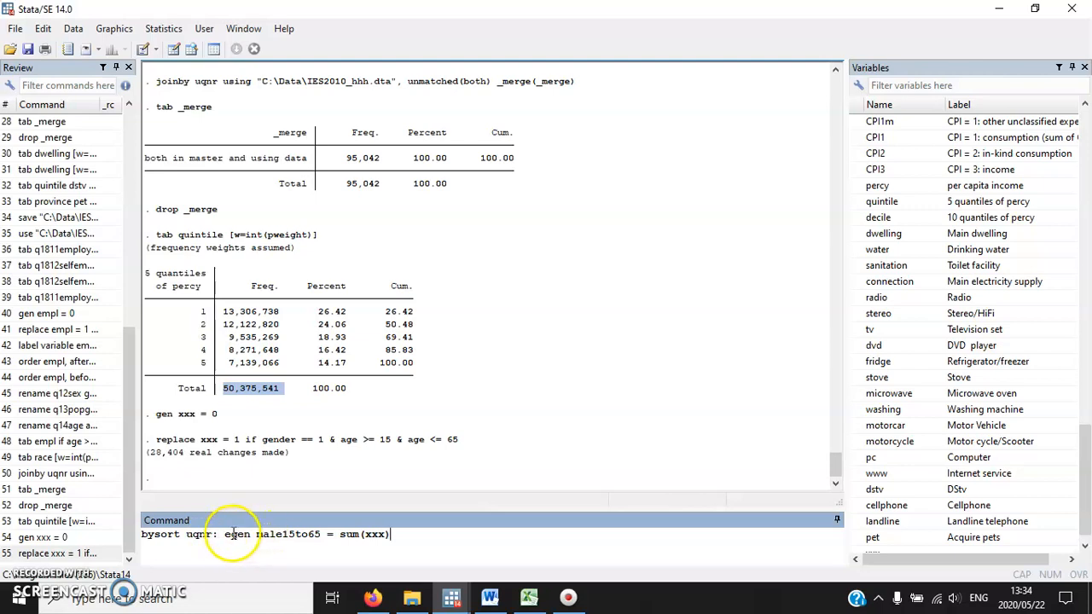
pyautogui.moveTo(256, 534); pyautogui.dragTo(419, 537)
pyautogui.click(321, 534)
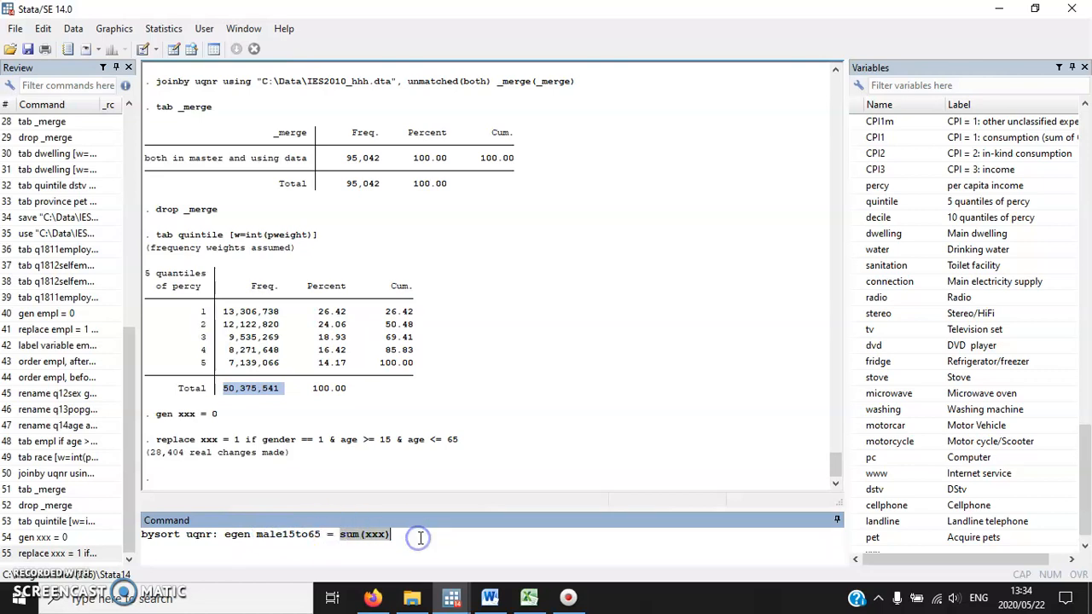
pyautogui.click(419, 535)
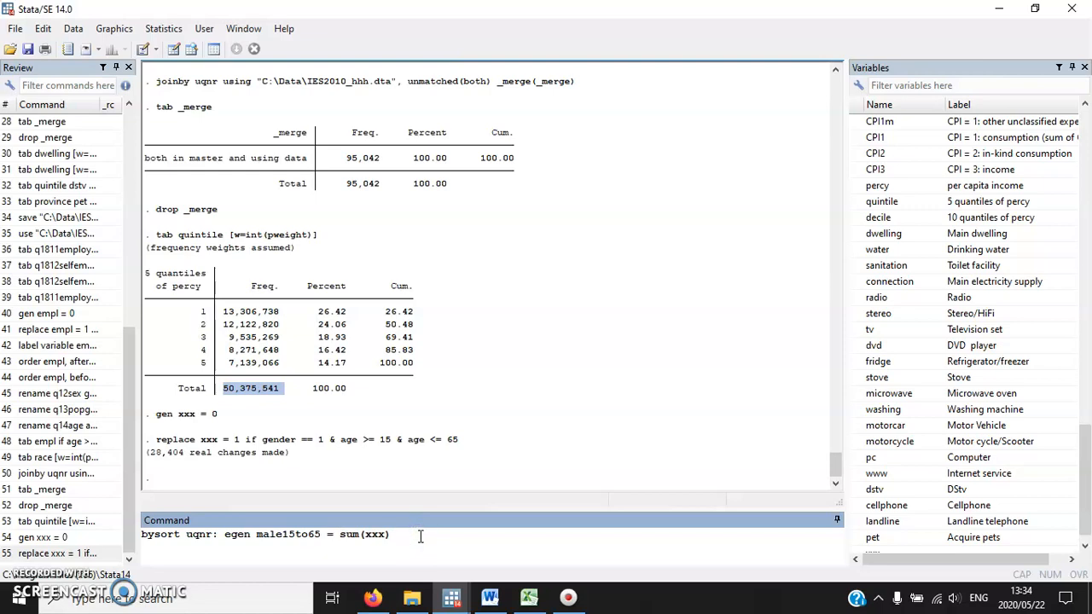
pyautogui.press('Return')
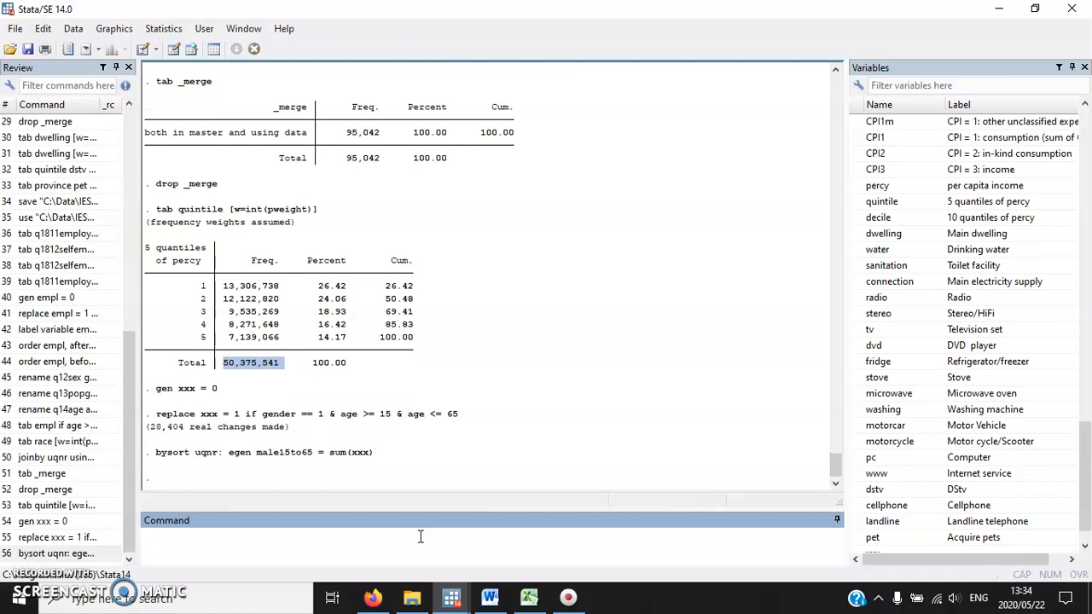
# Check the age, gender, xxx and male15to65 values of the first household's three members in the Data Editor, and close it.
pyautogui.click(174, 49)
pyautogui.moveTo(37, 108); pyautogui.dragTo(39, 146)
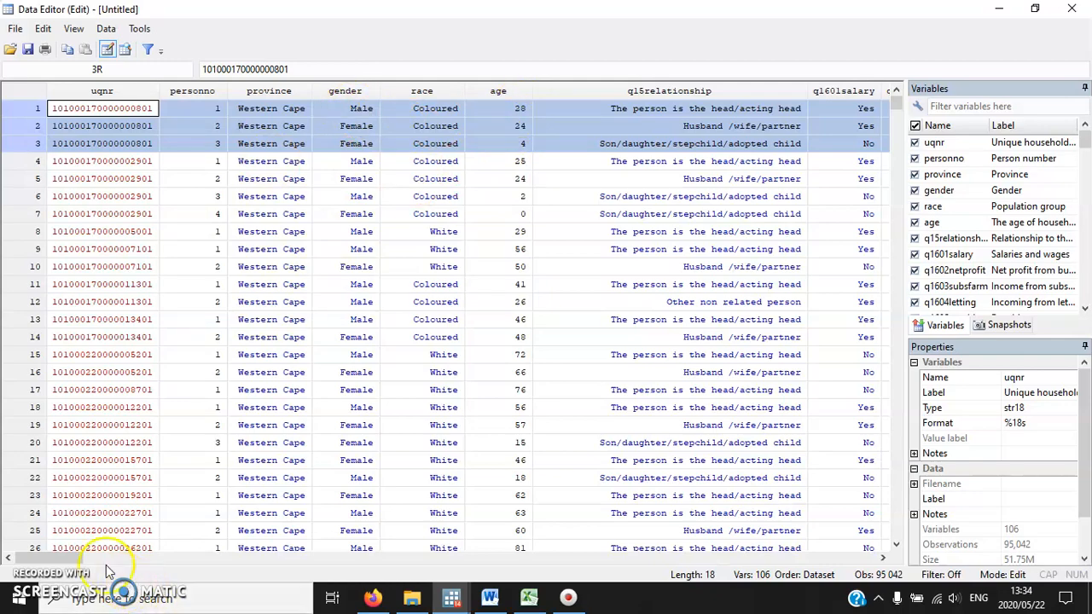
pyautogui.click(594, 560)
pyautogui.moveTo(595, 560); pyautogui.dragTo(826, 563)
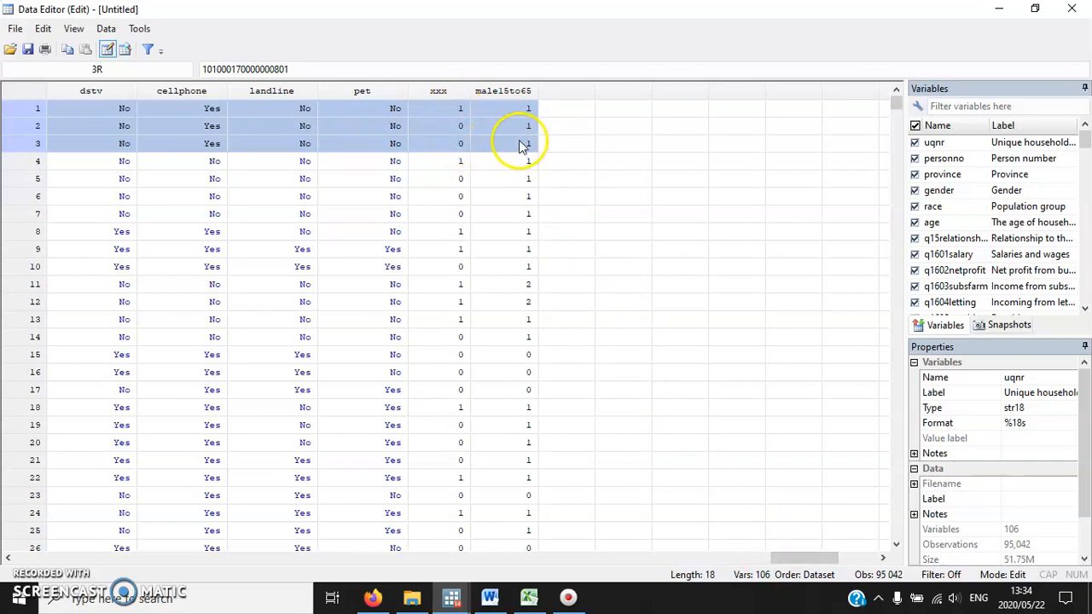
pyautogui.click(653, 558)
pyautogui.moveTo(652, 559); pyautogui.dragTo(24, 559)
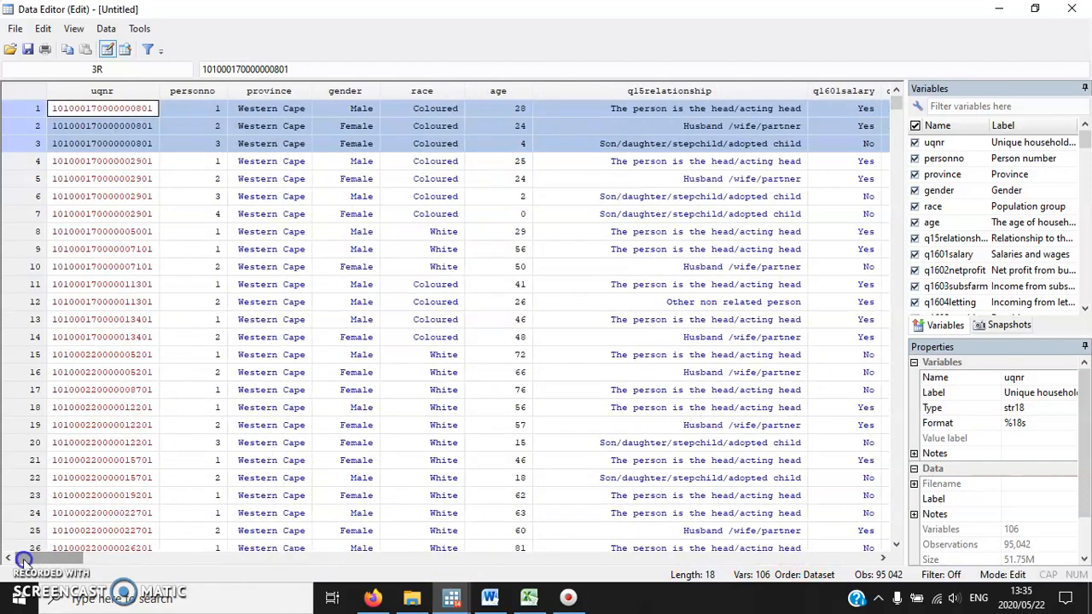
pyautogui.click(1071, 8)
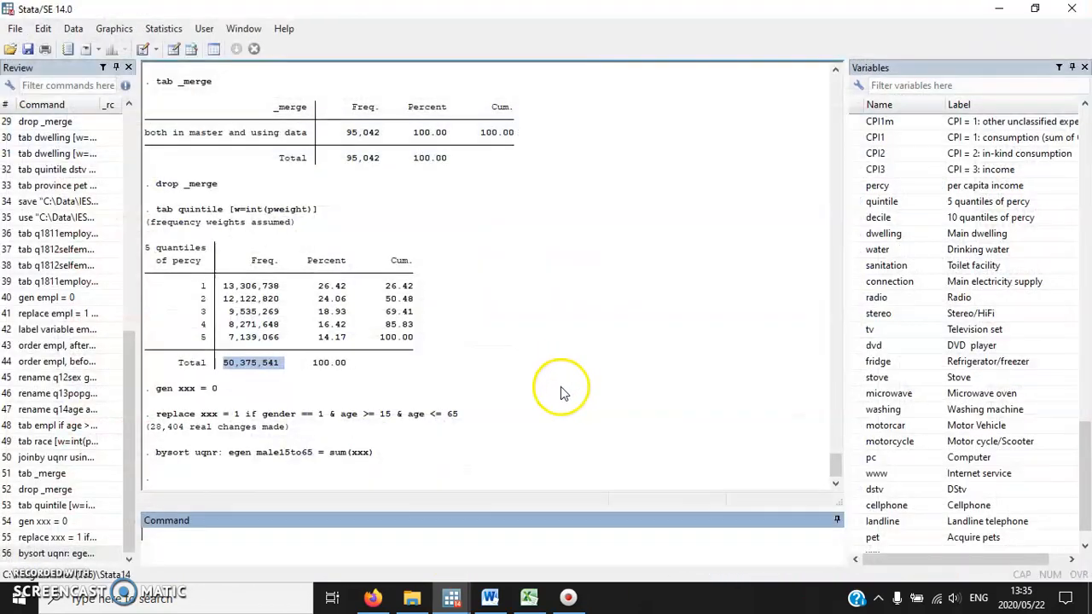
# Label the new variable by running label variable male15to65 "numebr of male members aged 15-65 years", and view it in the variable list.
pyautogui.write('label variable male15to65')
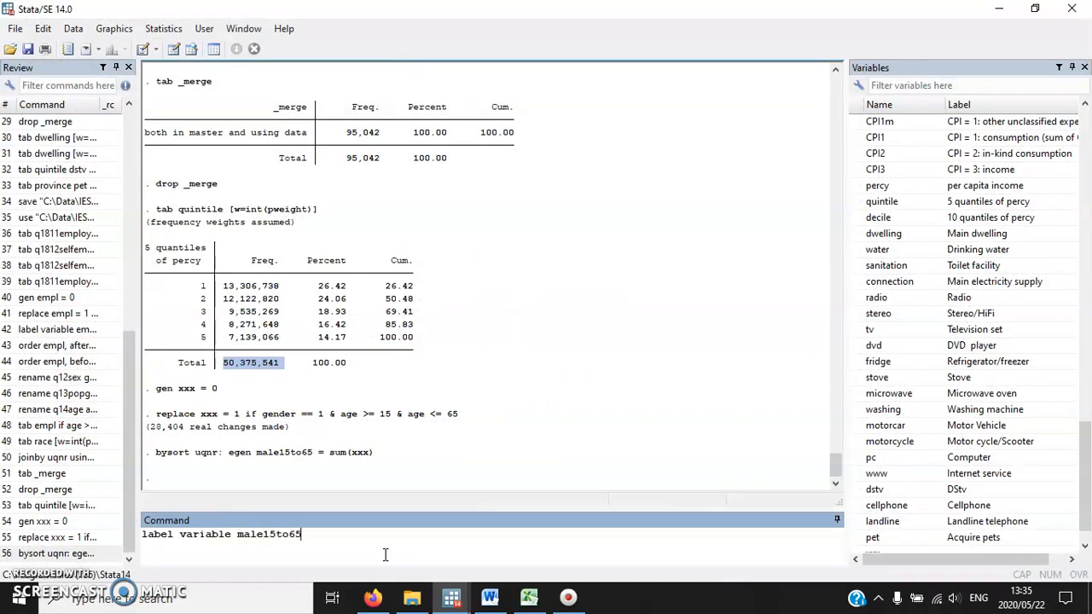
pyautogui.write(' "numebr of male members aged 15-65')
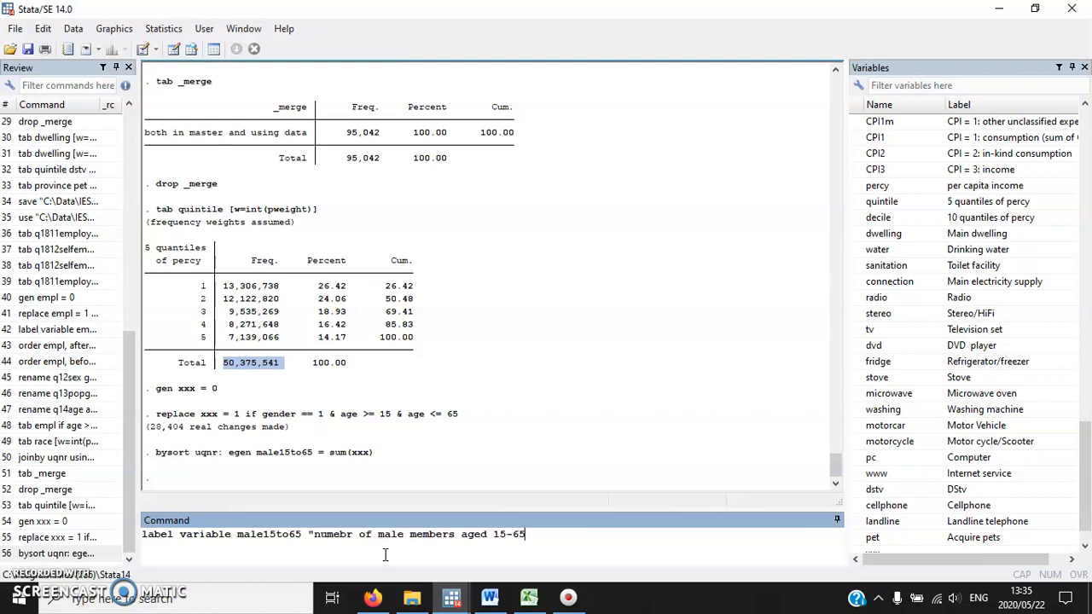
pyautogui.write(' years"')
pyautogui.press('Return')
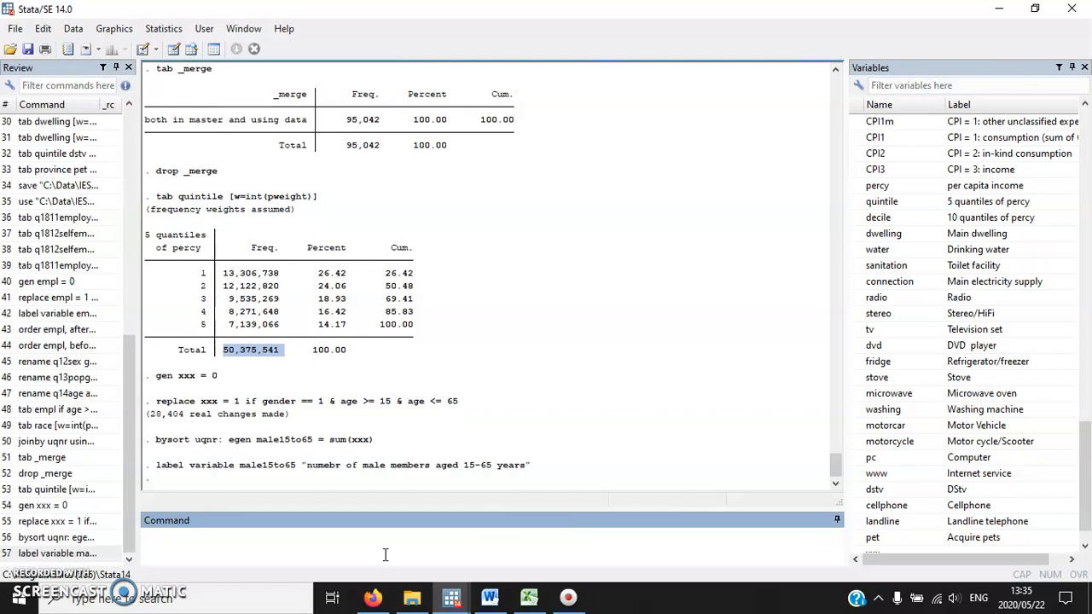
pyautogui.scroll(-1, 1087, 510)
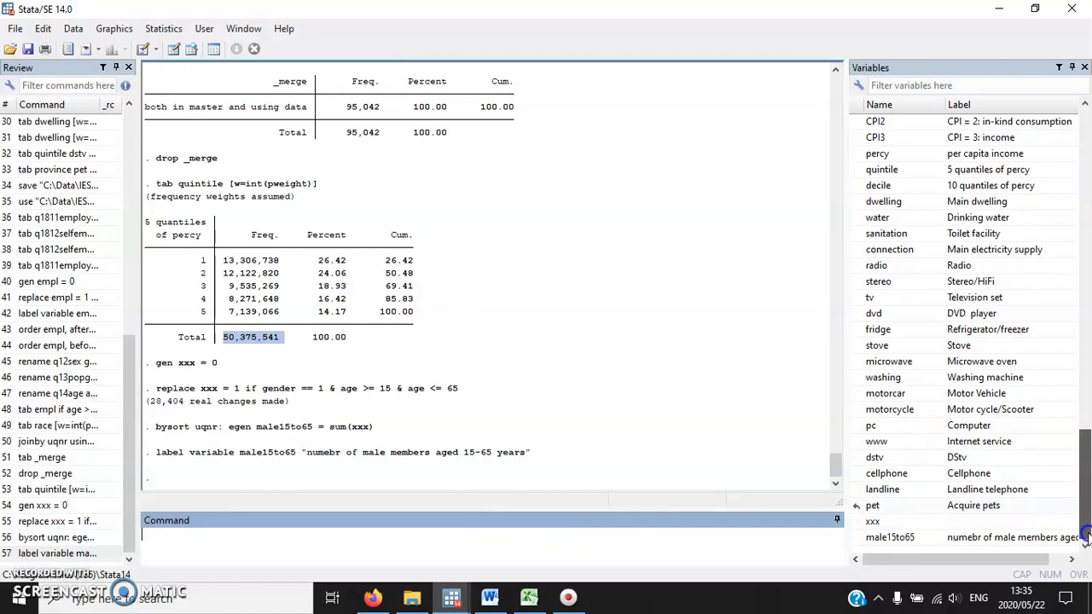
# Consult exercises 11.17 and 11.18 in Word, and delete the helper variable in Stata with the command drop xxx.
pyautogui.click(532, 548)
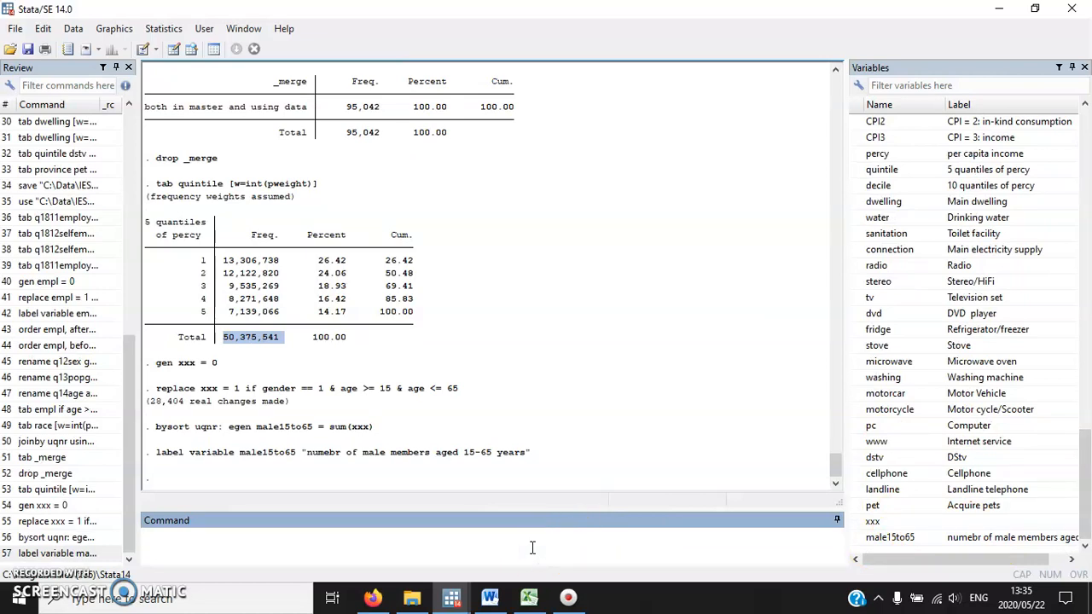
pyautogui.click(327, 379)
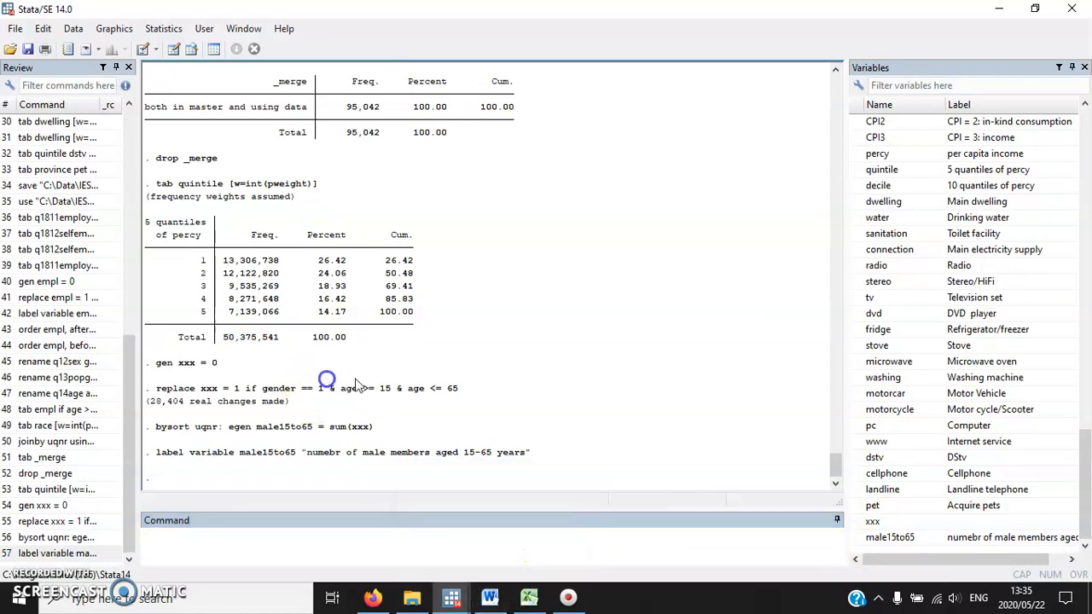
pyautogui.click(489, 597)
pyautogui.scroll(-1, 451, 338)
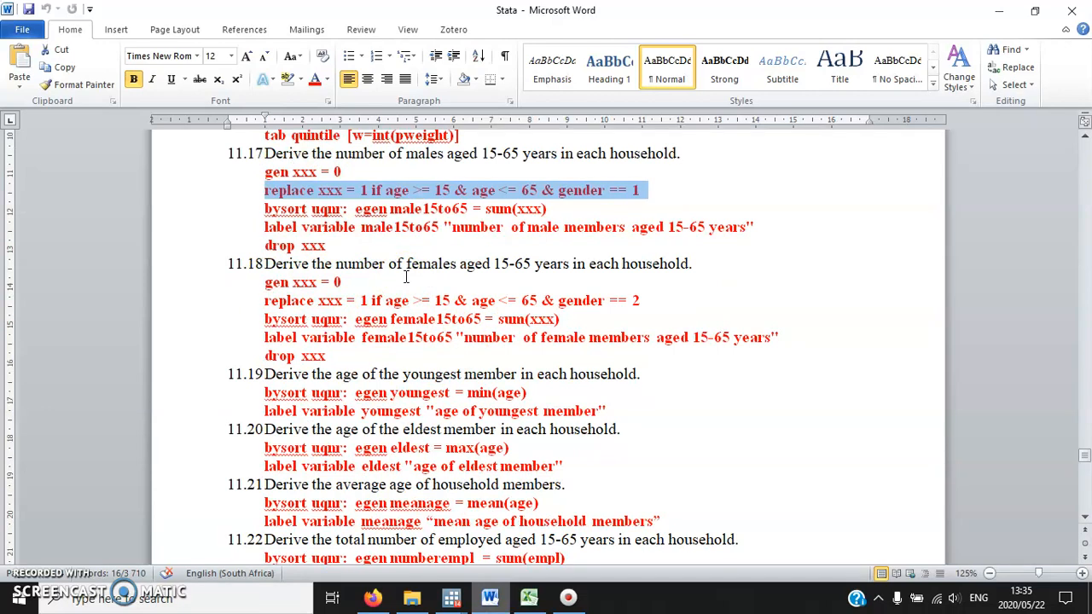
pyautogui.click(457, 599)
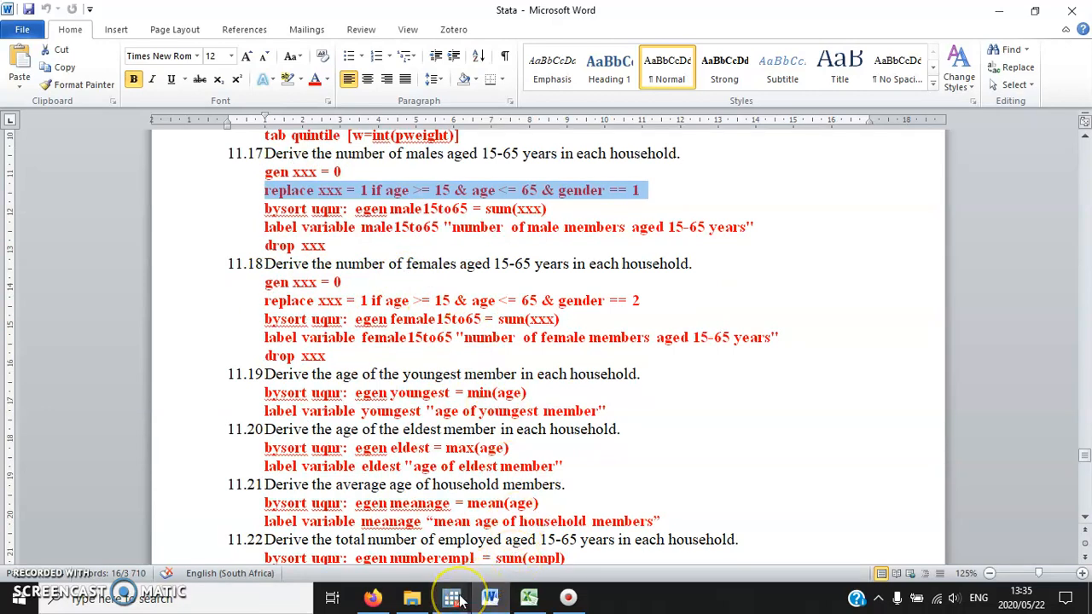
pyautogui.click(353, 545)
pyautogui.write('drop xxx')
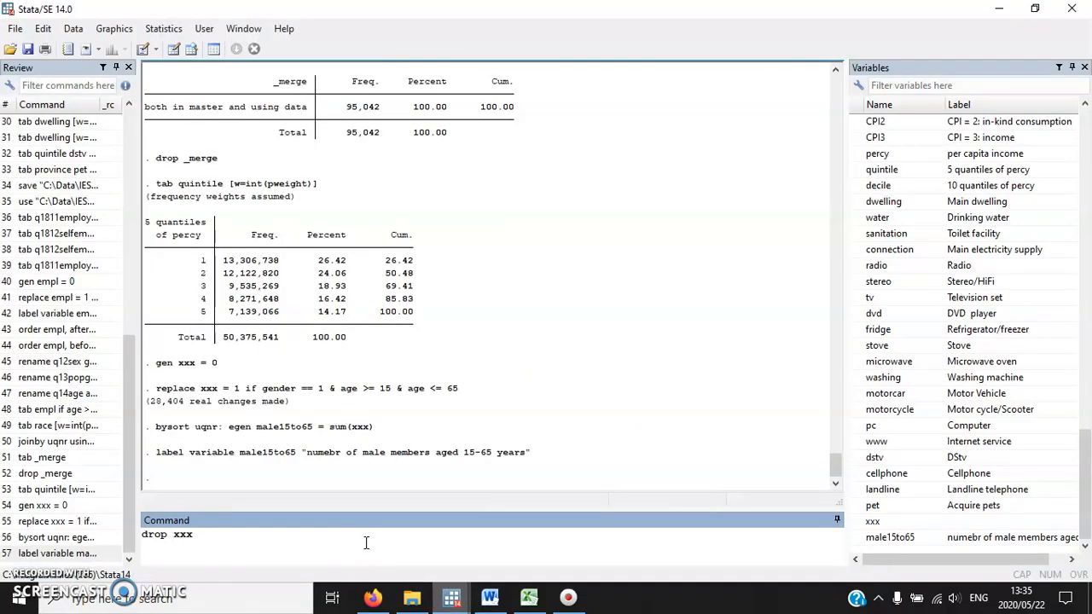
pyautogui.click(640, 530)
pyautogui.press('Return')
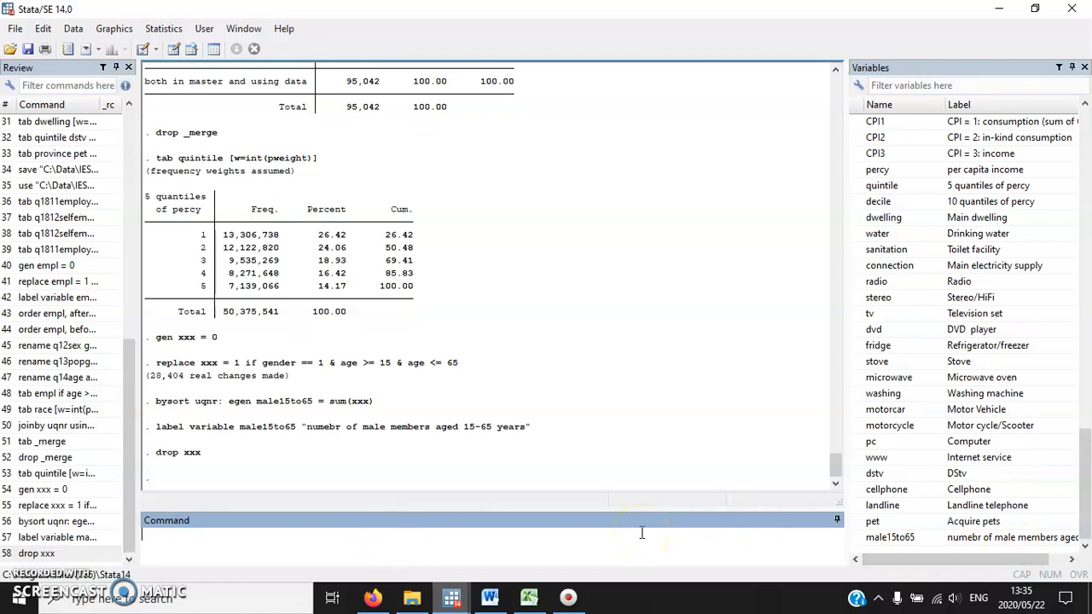
pyautogui.click(571, 596)
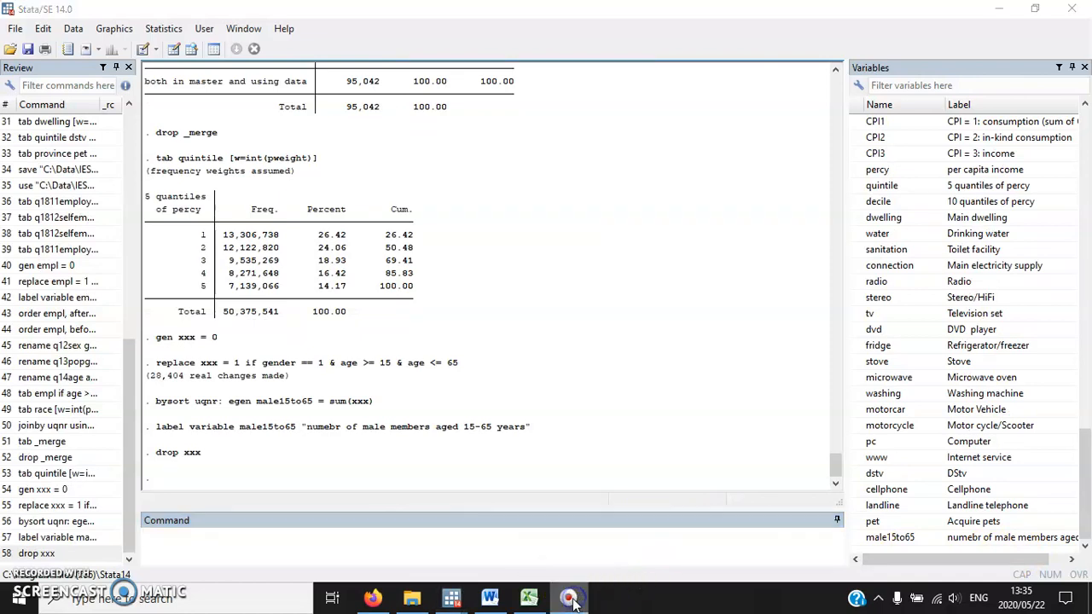
# Recreate the helper variable with gen xxx = 0 and run replace xxx = 1 if gender == 2 & age >= 15 & age <= 65.
pyautogui.click(275, 553)
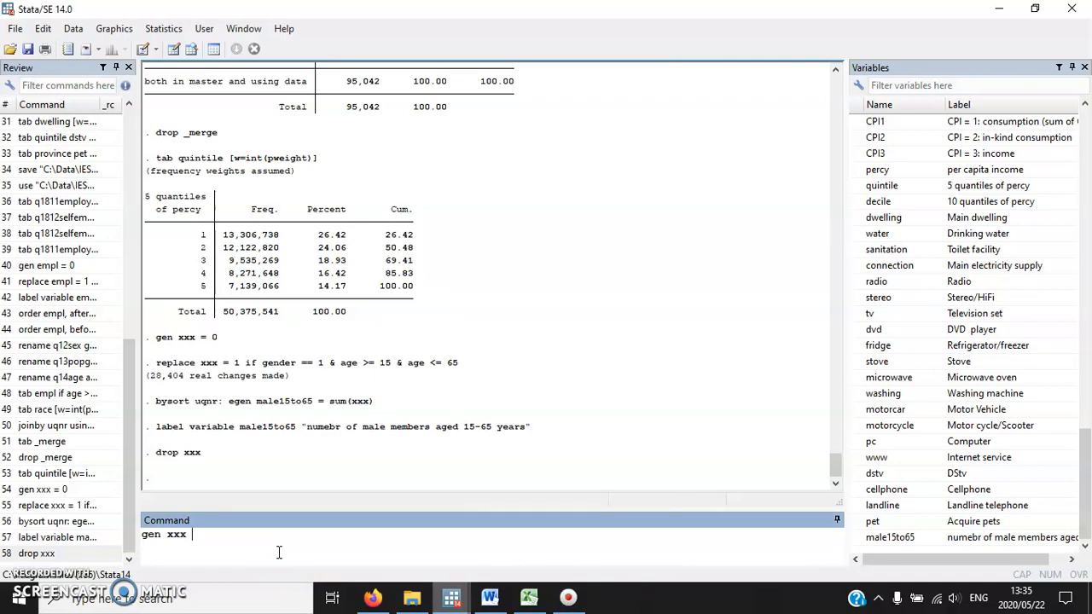
pyautogui.press('Return')
pyautogui.write('r')
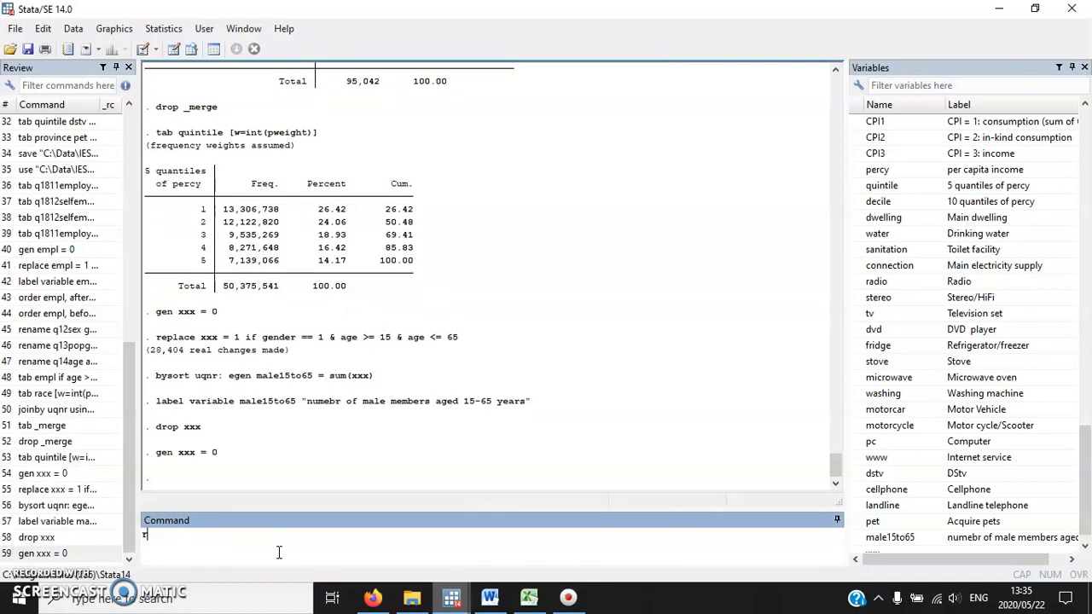
pyautogui.write('eplace xxx = 1 if')
pyautogui.write('== 2 & age >= 15 & age <= 65')
pyautogui.press('Return')
# Sum the female indicator per household by running bysort uqnr: egen female15to65 = sum(xxx).
pyautogui.write('bysort uqnr: egen female15to')
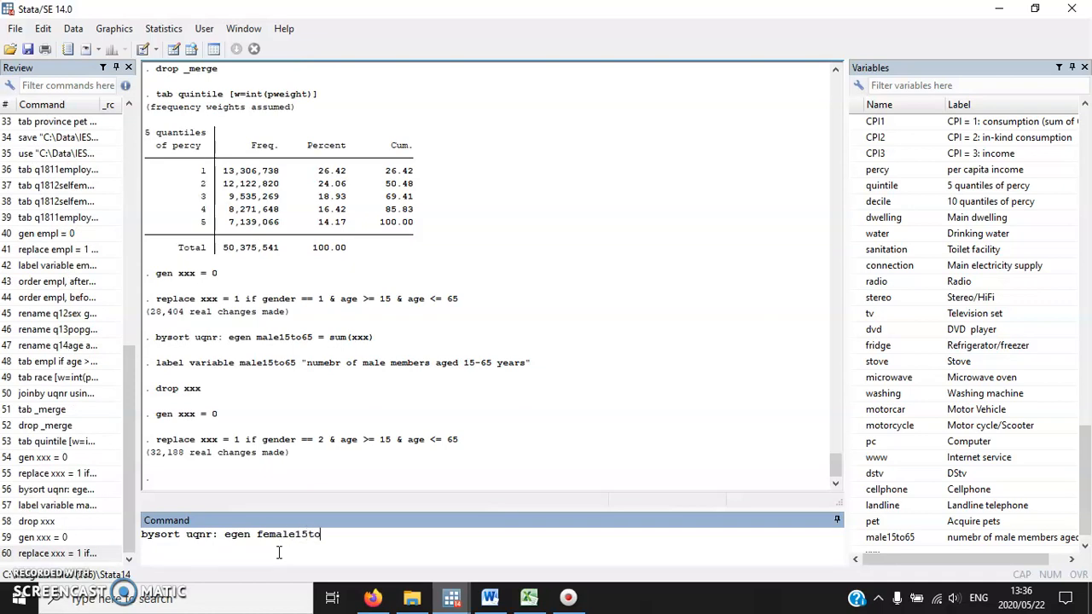
pyautogui.write('65 = sum(xxx)')
pyautogui.press('Return')
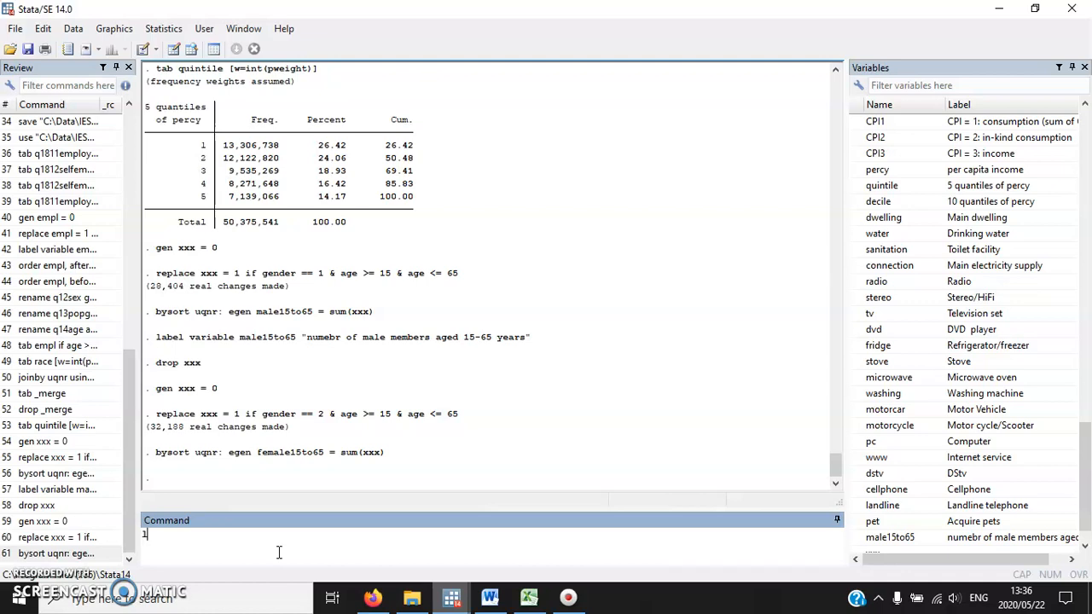
# Label the female count by running label variable female15to65 "number of female members aged 15-65 years".
pyautogui.write('label variable female15to65 "number of f')
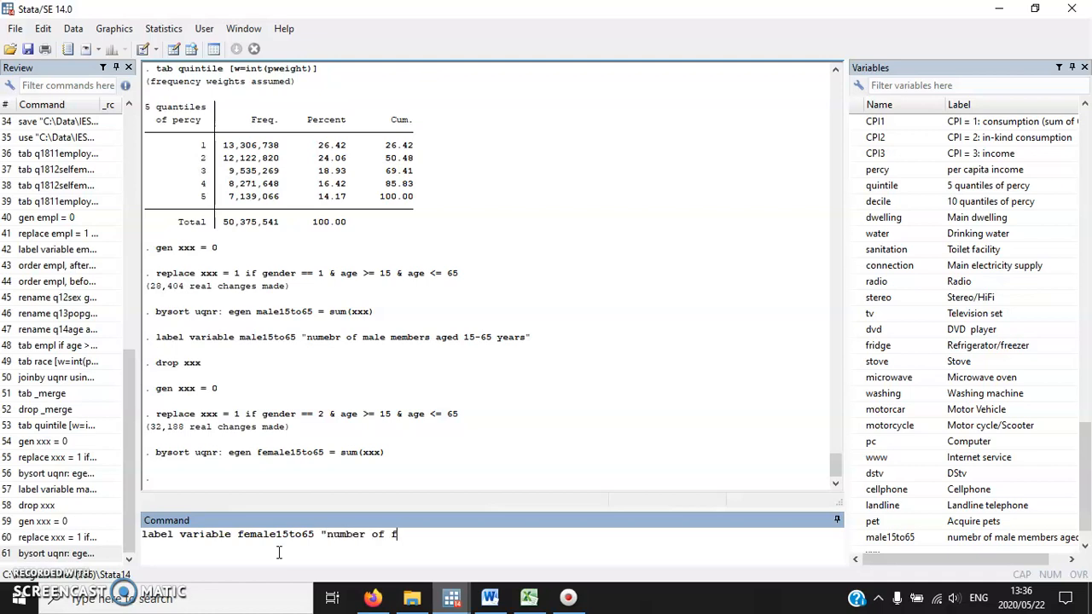
pyautogui.write('emale members aged 15-65 years"')
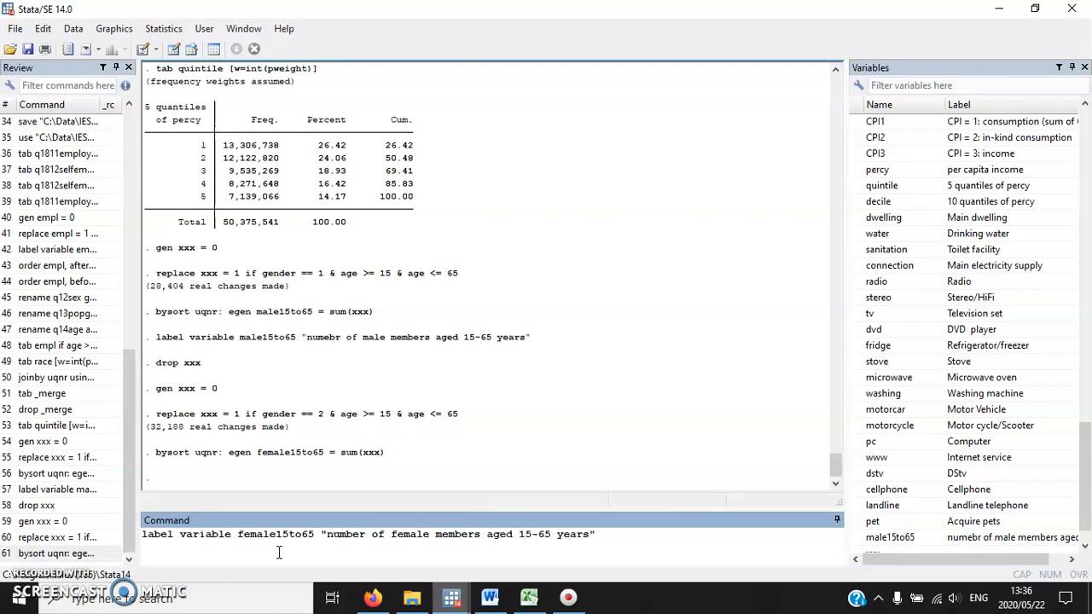
pyautogui.press('Return')
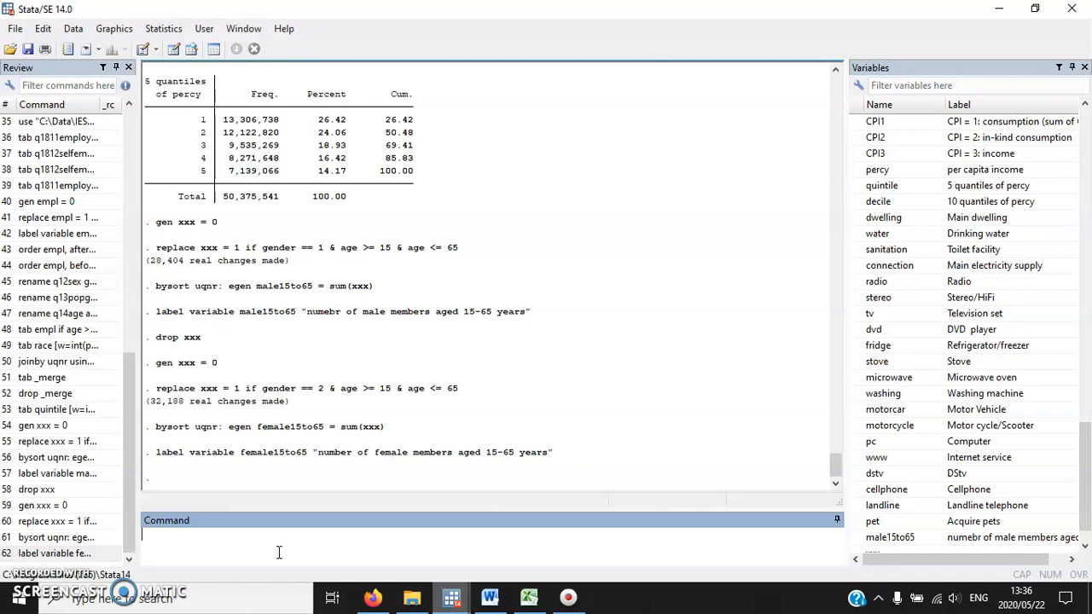
# Read exercises 11.18 to 11.24 in the Word document, highlighting the two commands given for exercise 11.19.
pyautogui.click(568, 597)
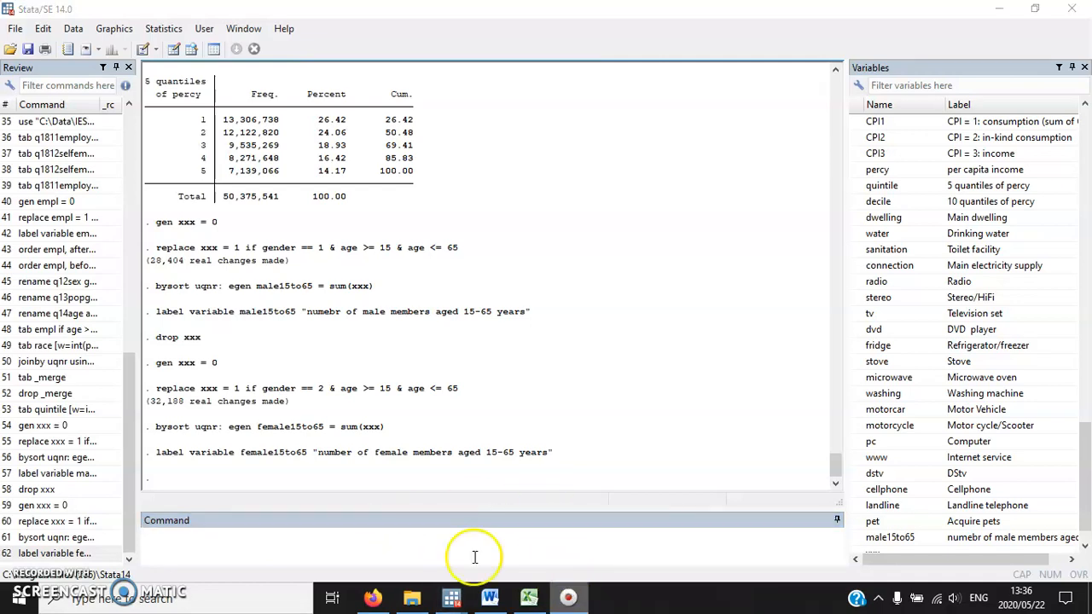
pyautogui.click(353, 544)
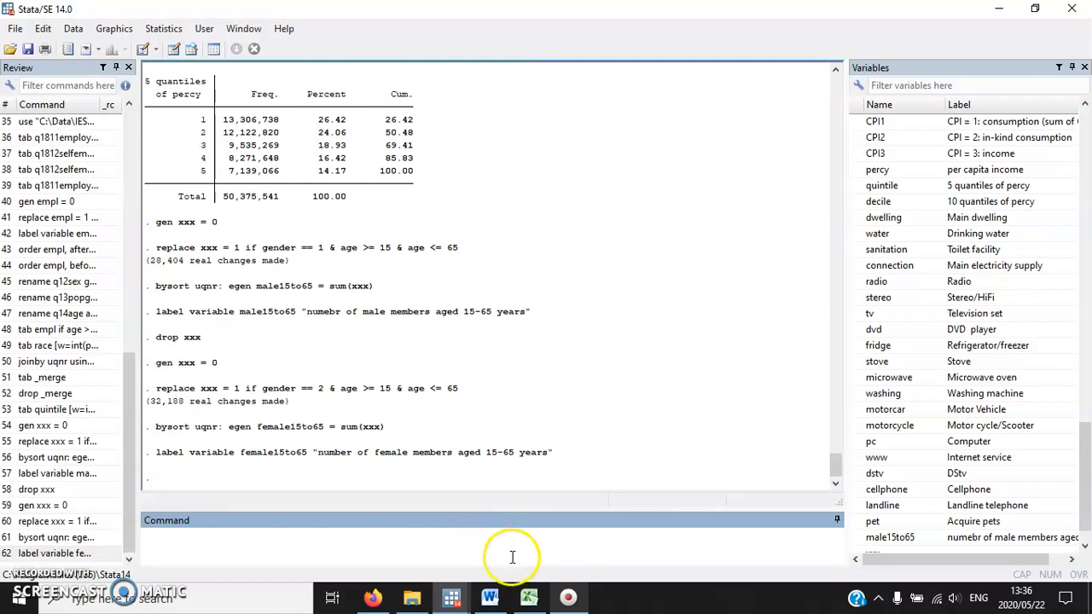
pyautogui.click(491, 598)
pyautogui.scroll(-1, 447, 429)
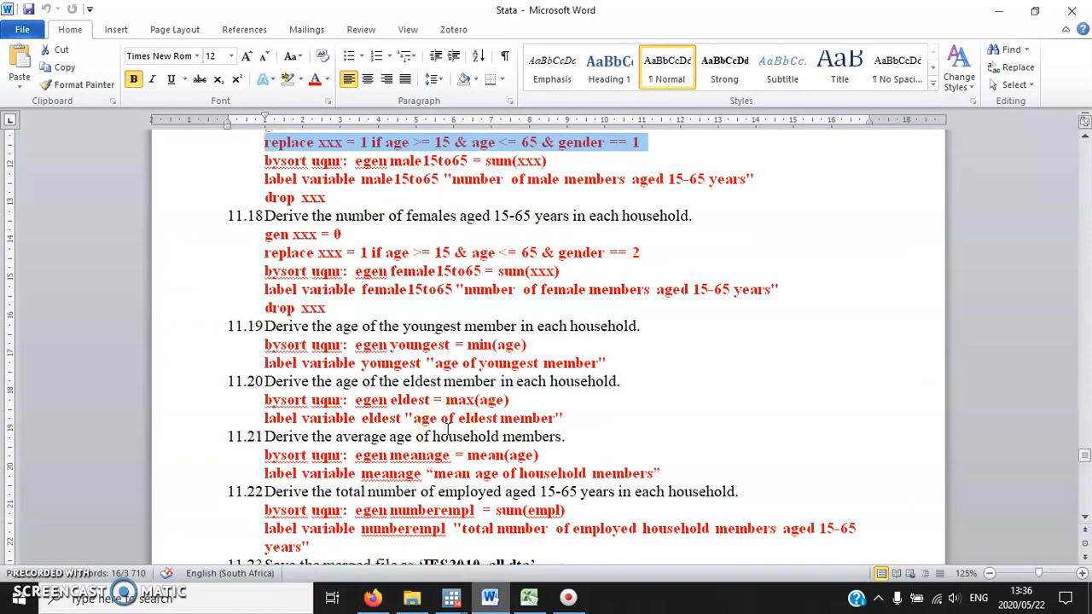
pyautogui.scroll(-2, 447, 429)
pyautogui.click(460, 424)
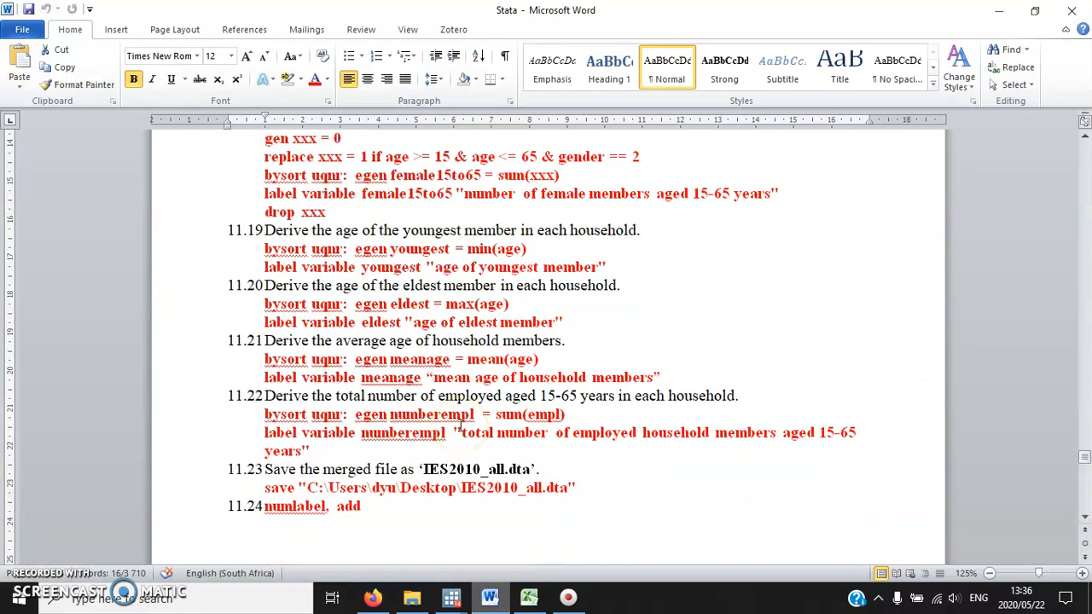
pyautogui.scroll(-8, 519, 414)
pyautogui.scroll(8, 519, 443)
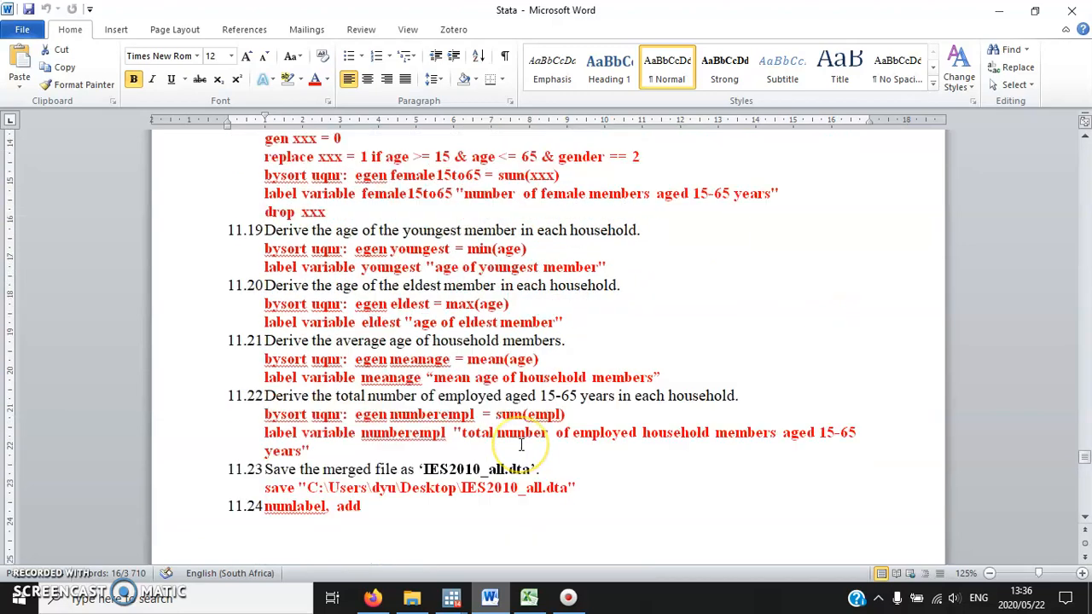
pyautogui.moveTo(266, 236); pyautogui.dragTo(242, 256)
pyautogui.click(624, 283)
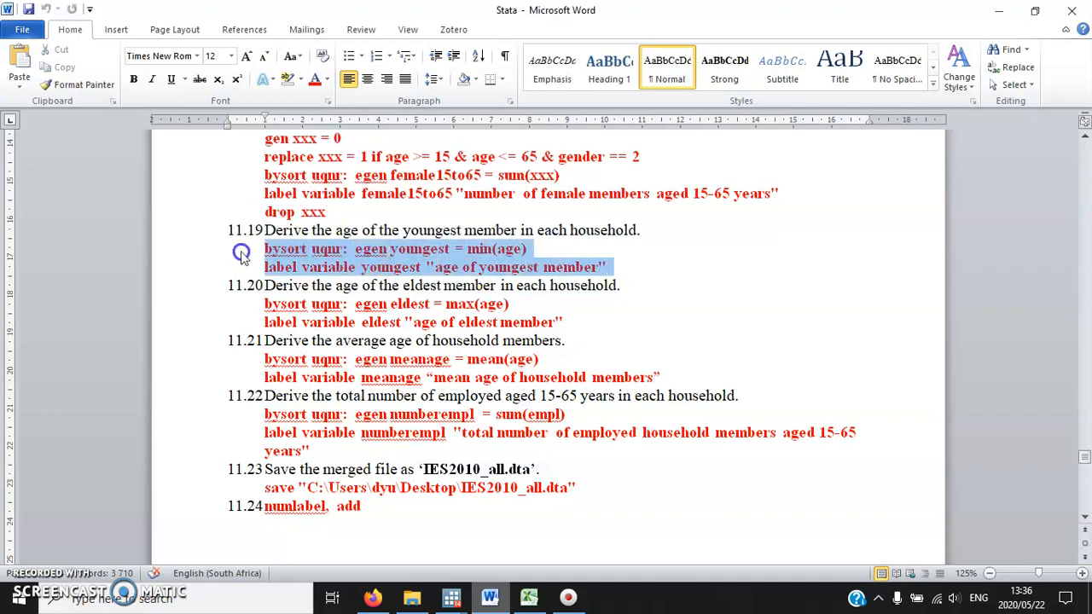
pyautogui.click(447, 248)
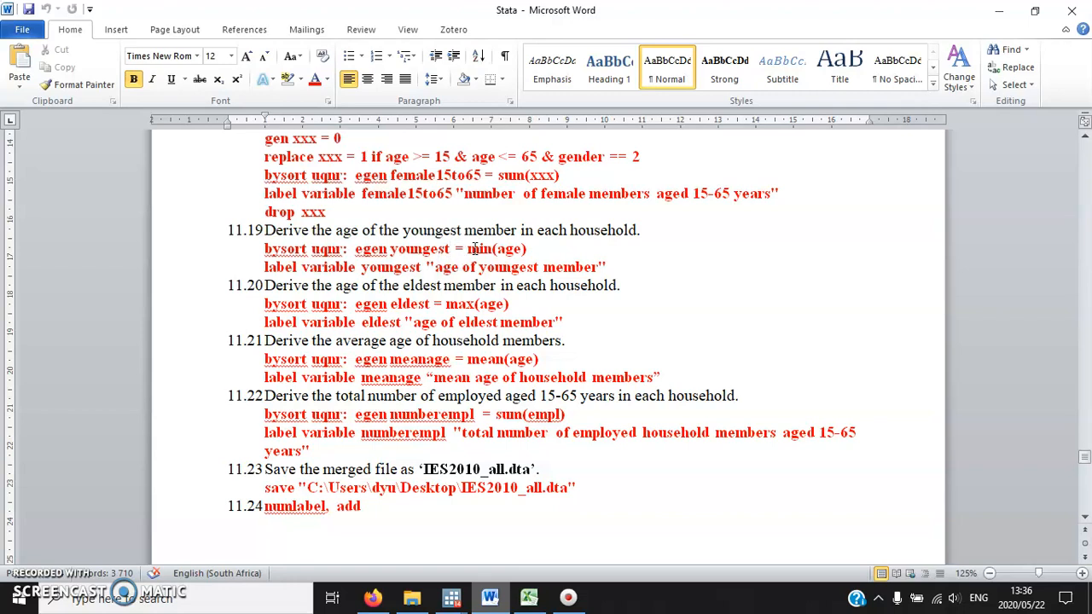
# Return to Stata and derive each household's youngest age by running bysort uqnr: egen youngest = min(age).
pyautogui.click(451, 597)
pyautogui.click(392, 539)
pyautogui.write('bysor')
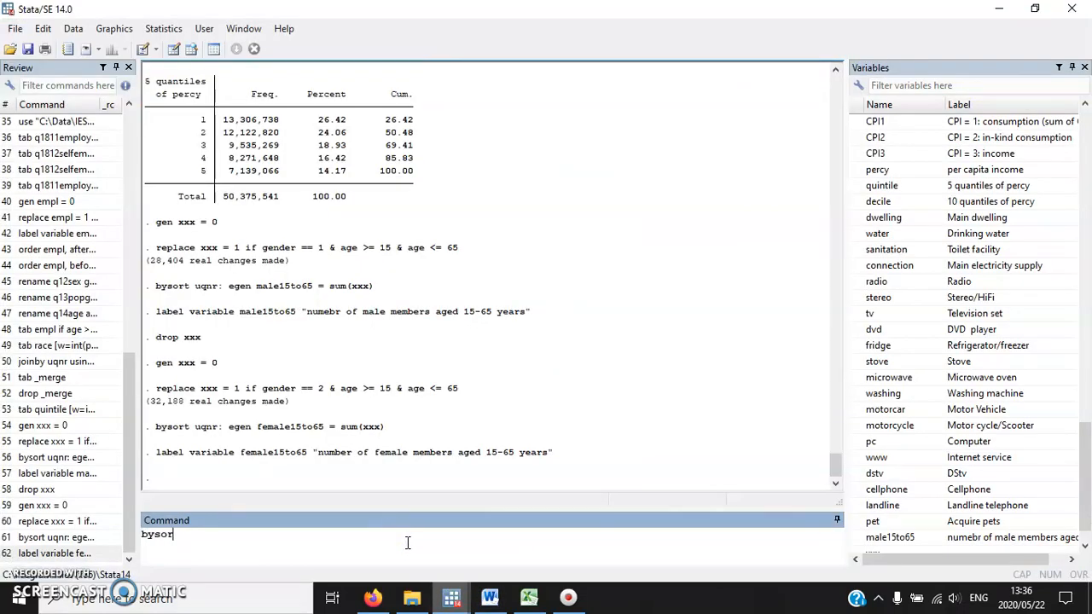
pyautogui.write('t uqnr: egen yoiu')
pyautogui.press('BackSpace')
pyautogui.press('BackSpace')
pyautogui.write('ungest =')
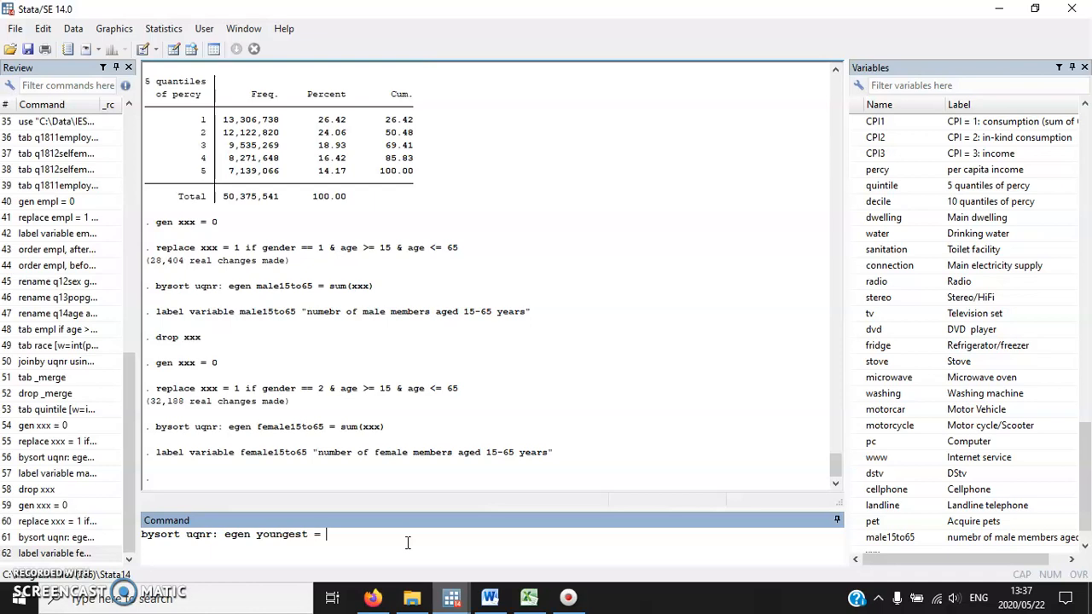
pyautogui.write(' min(age')
pyautogui.press('Return')
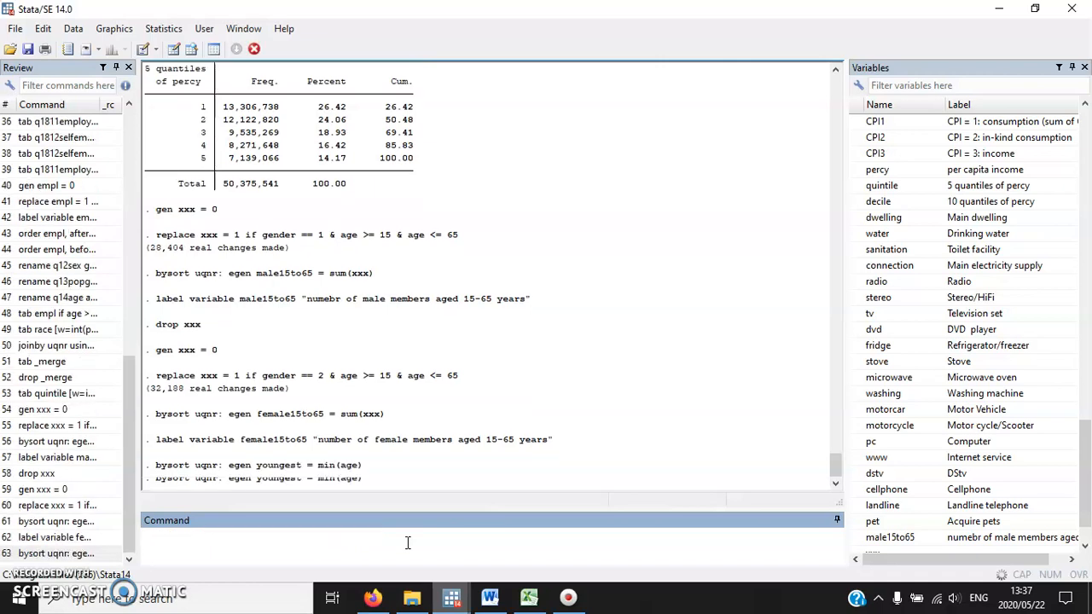
# Compare the ages of the first household's three members with their youngest values in the Data Editor.
pyautogui.click(173, 48)
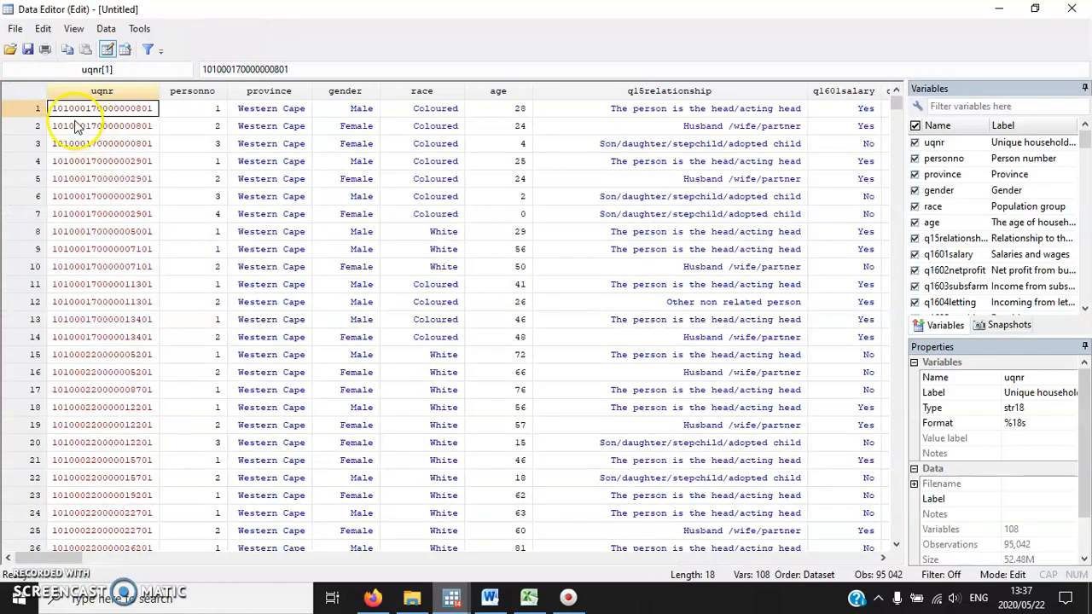
pyautogui.moveTo(36, 108); pyautogui.dragTo(38, 143)
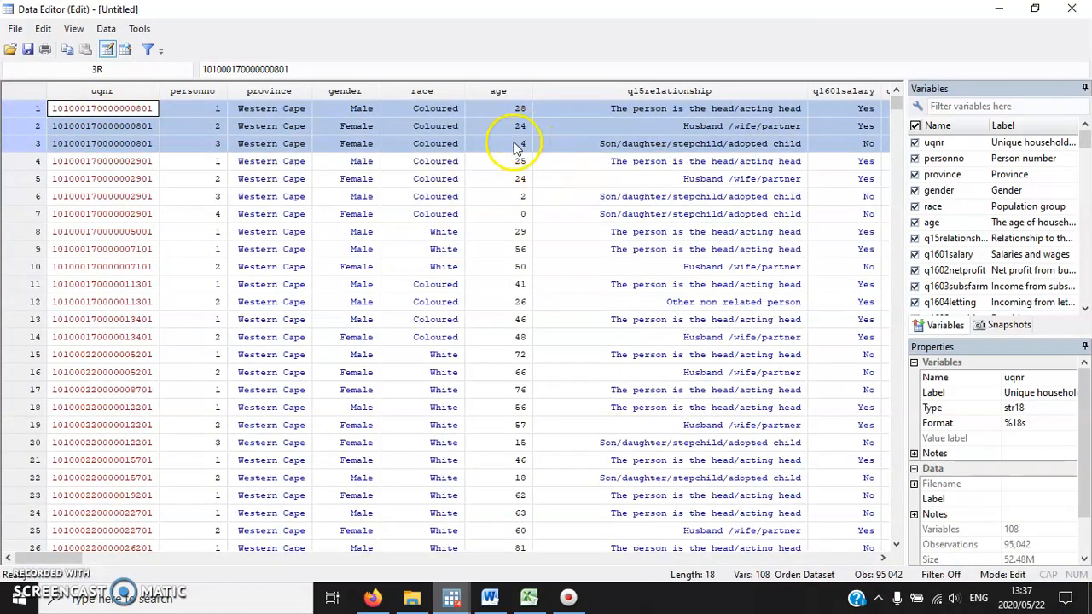
pyautogui.moveTo(69, 558); pyautogui.dragTo(828, 558)
pyautogui.moveTo(468, 108); pyautogui.dragTo(470, 145)
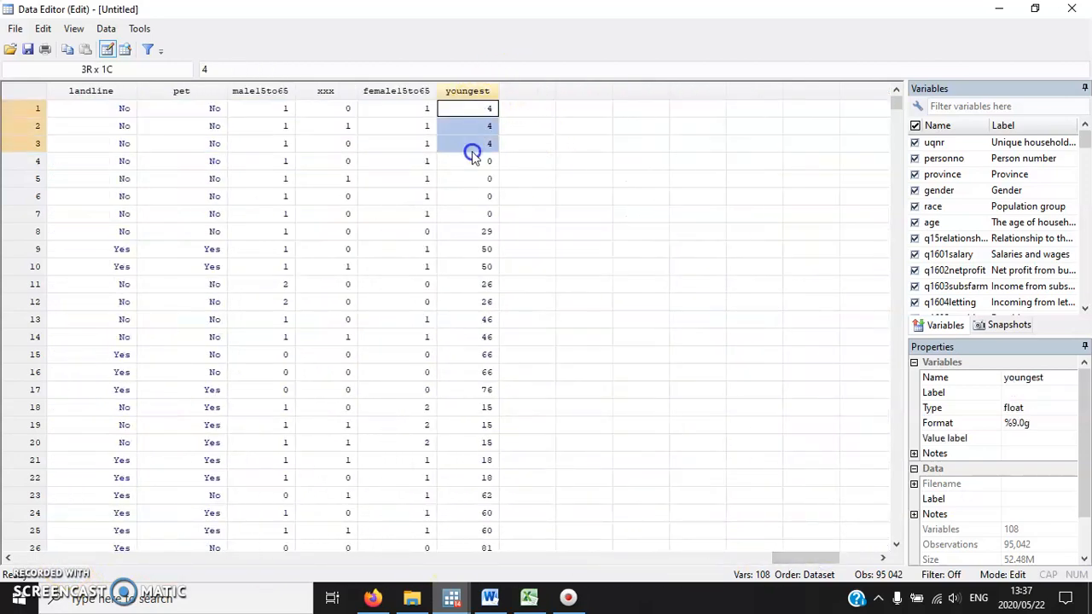